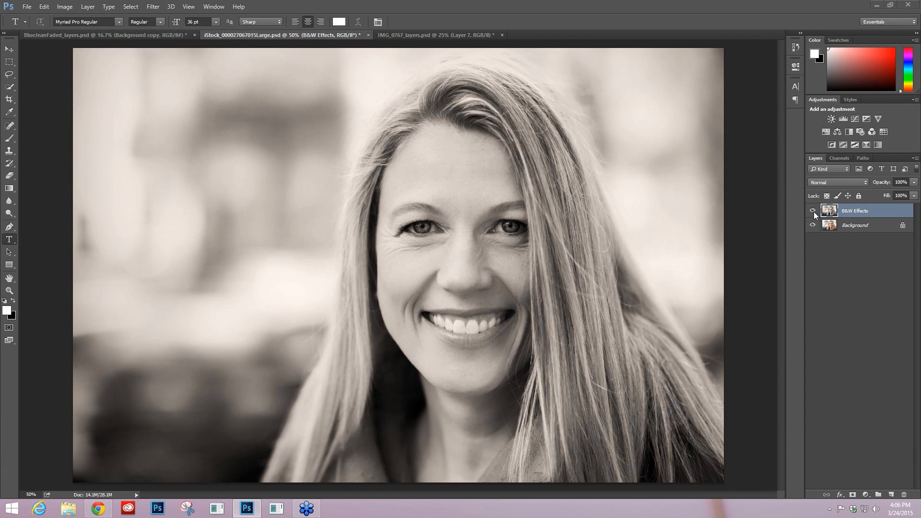
Step: Compare the portrait with and without the B&W Effects layer, leaving that layer hidden
click(812, 211)
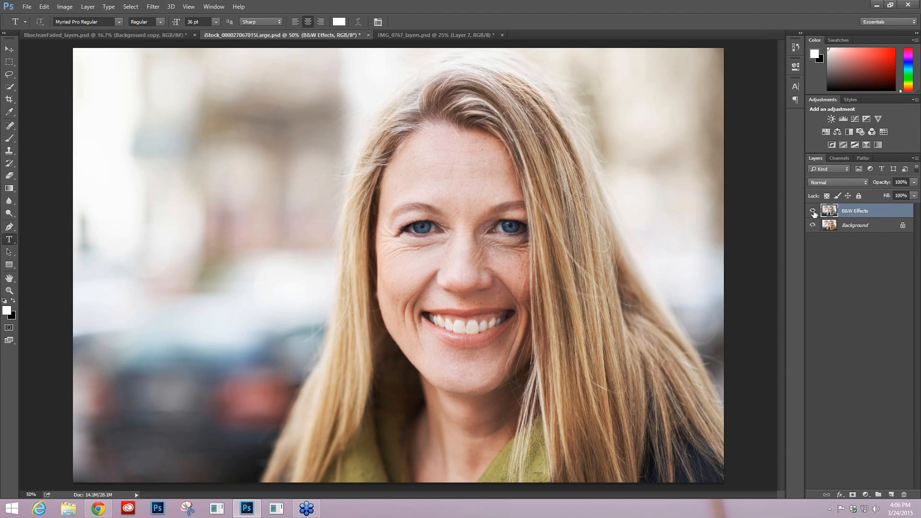
click(813, 211)
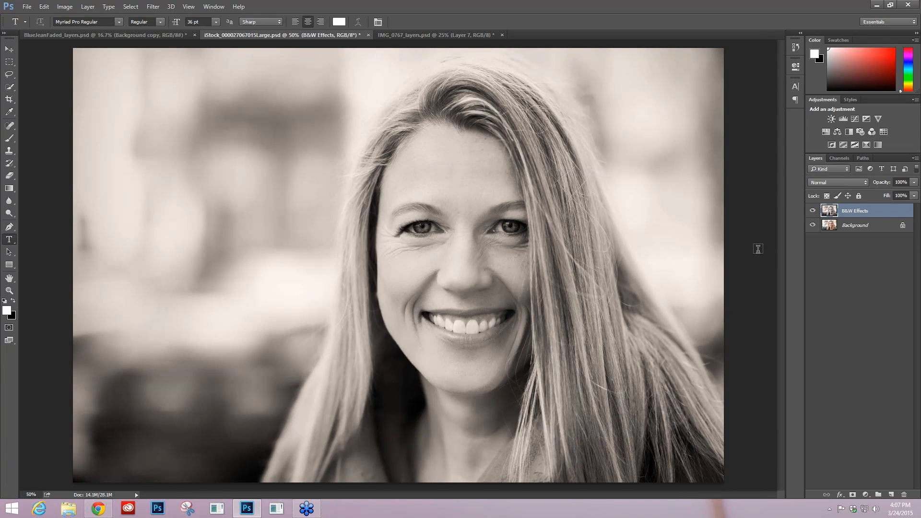
click(812, 211)
Step: Duplicate the Background layer and open the copy in Topaz B&W Effects 2 with the filter settings reset
click(853, 230)
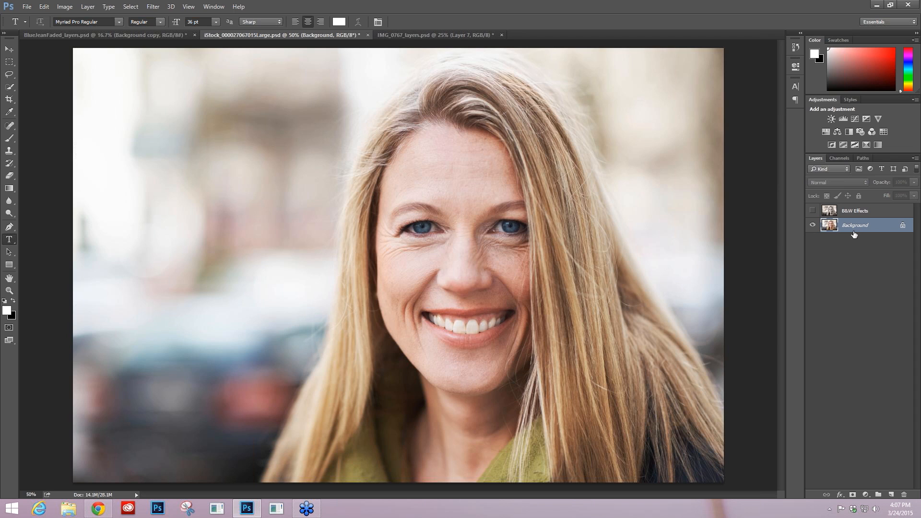
key(ctrl+j)
click(157, 8)
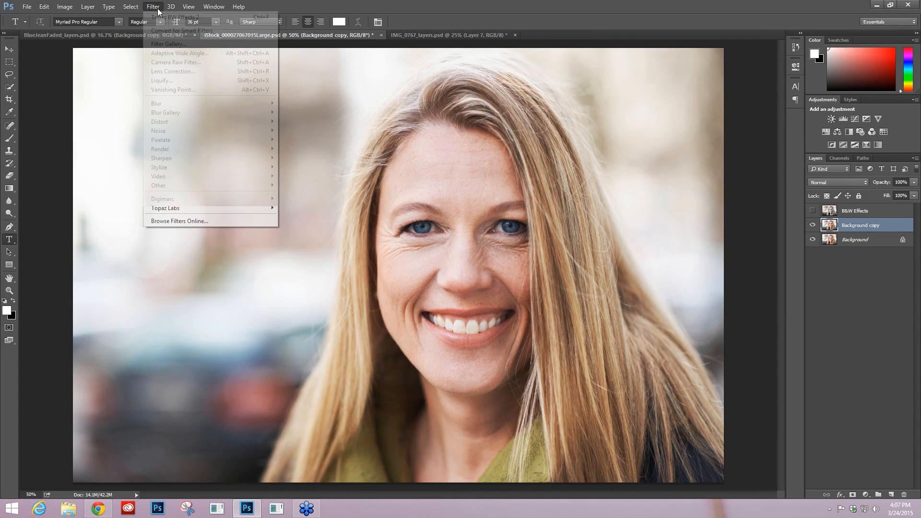
click(311, 226)
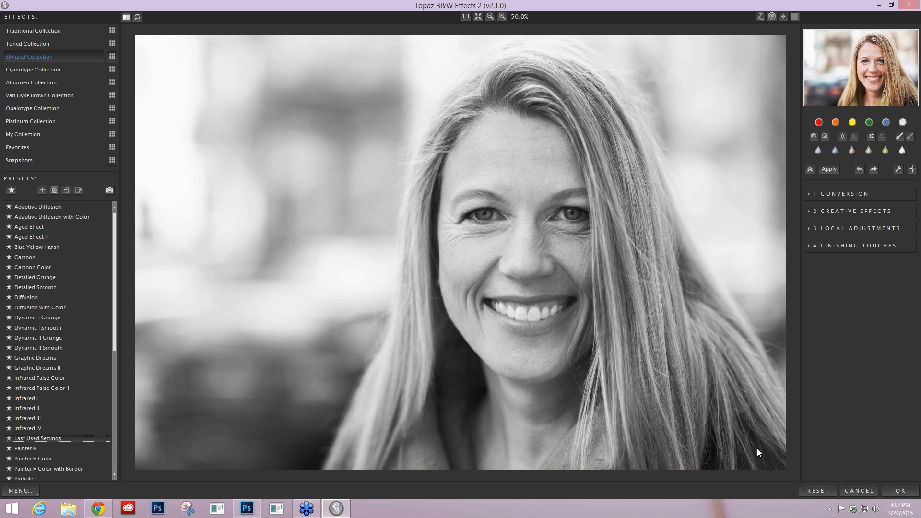
click(817, 490)
Step: Browse the preset previews of the Traditional Collection and apply Warm Tone I to the portrait
click(114, 30)
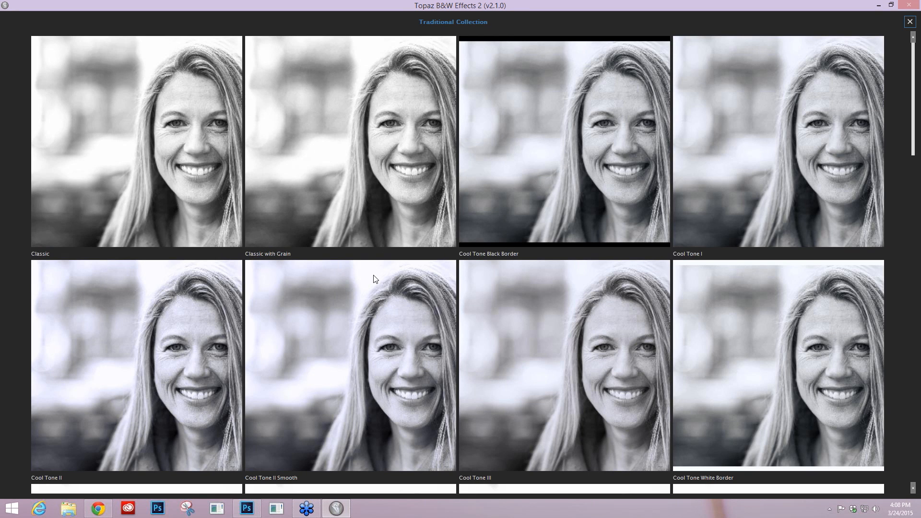
scroll(375, 279, down, 3)
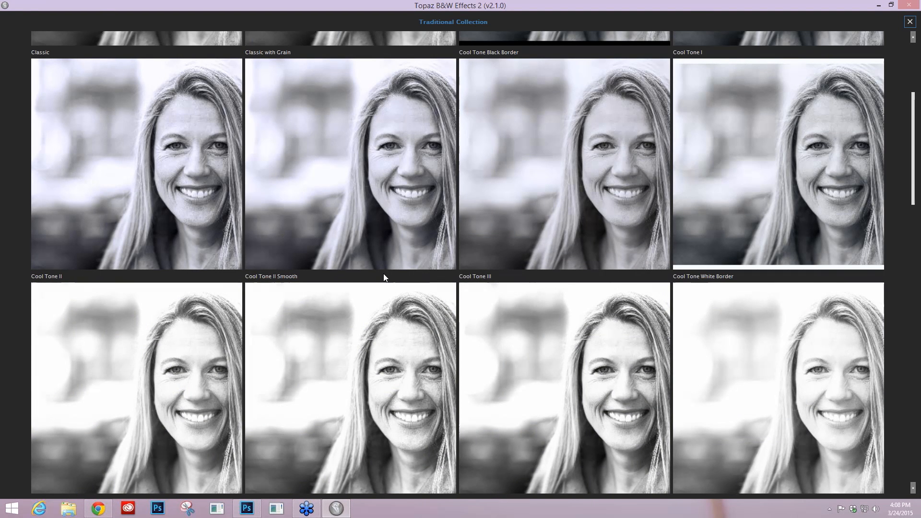
scroll(391, 271, down, 4)
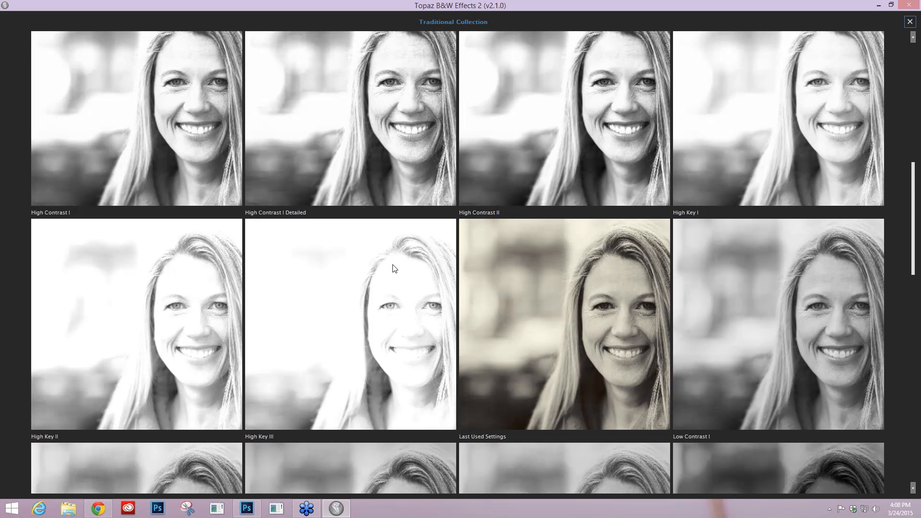
scroll(393, 267, down, 1)
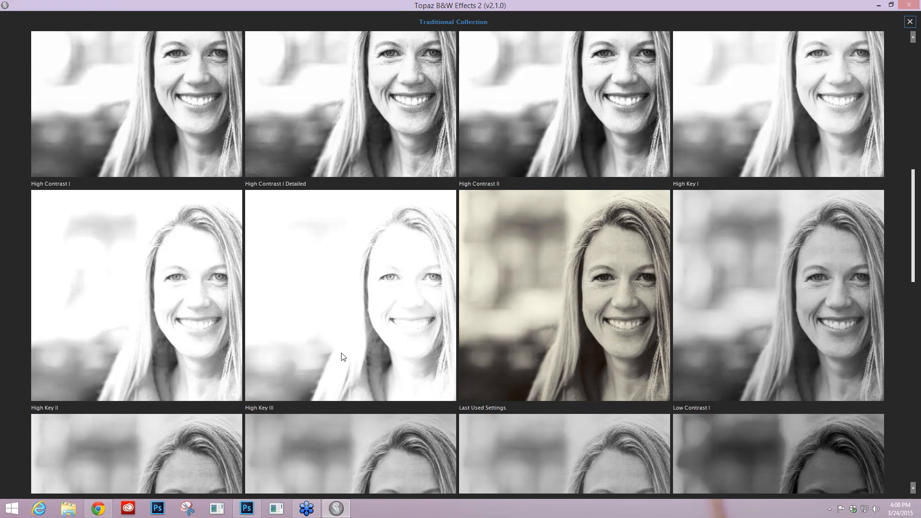
scroll(398, 355, down, 6)
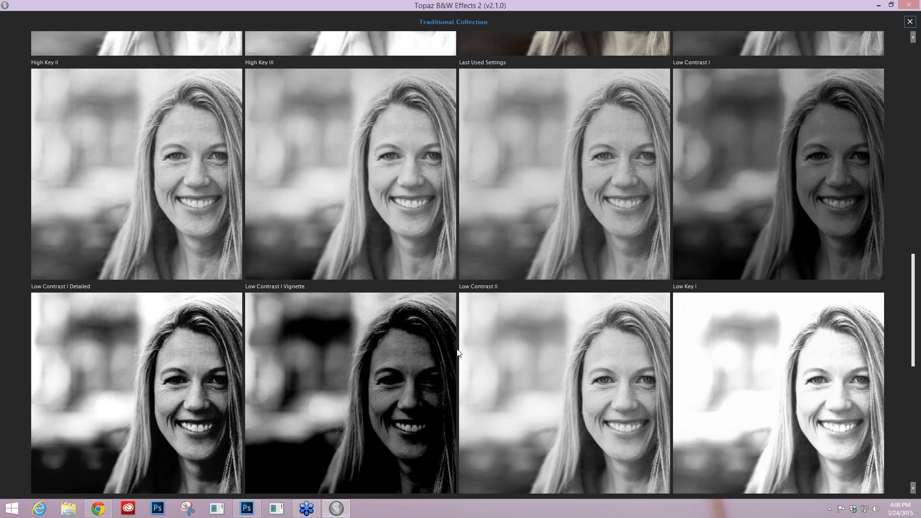
scroll(460, 350, down, 6)
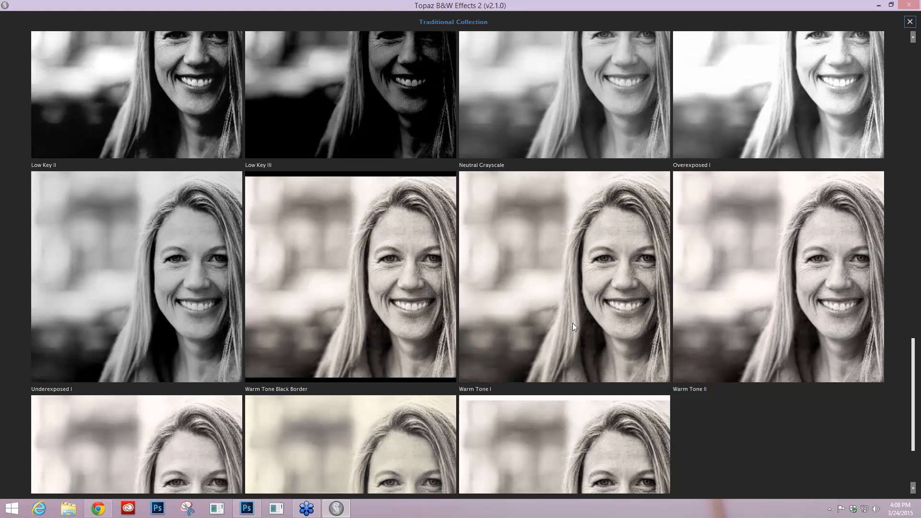
scroll(571, 323, down, 1)
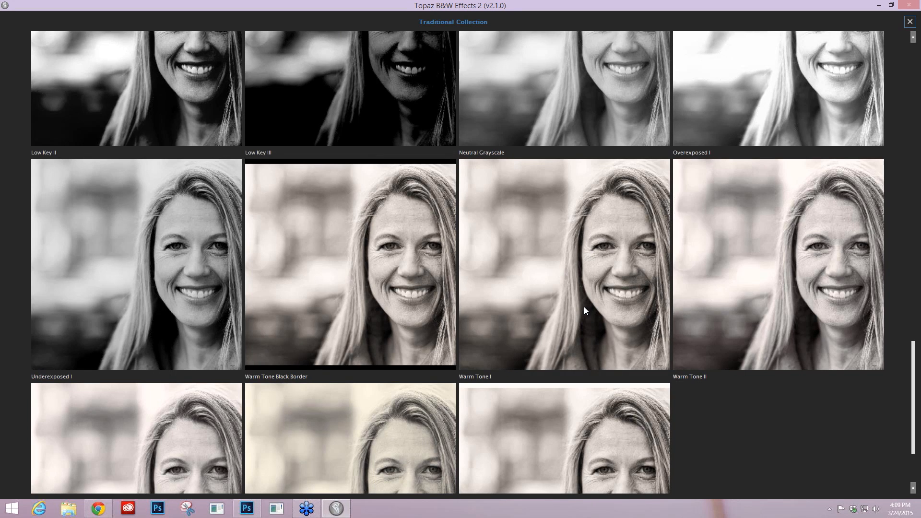
click(583, 311)
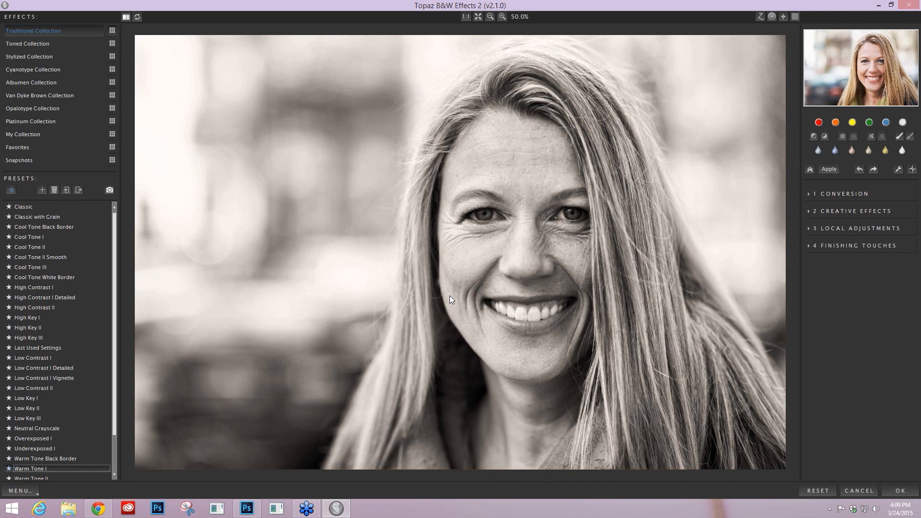
Step: Browse the preset previews of the Toned Collection and apply Sepia IV to the portrait
click(113, 43)
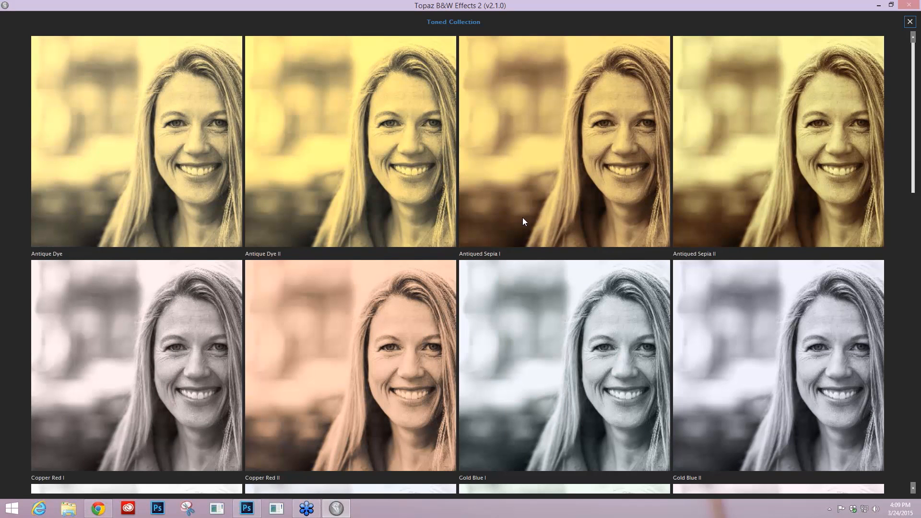
scroll(522, 218, down, 3)
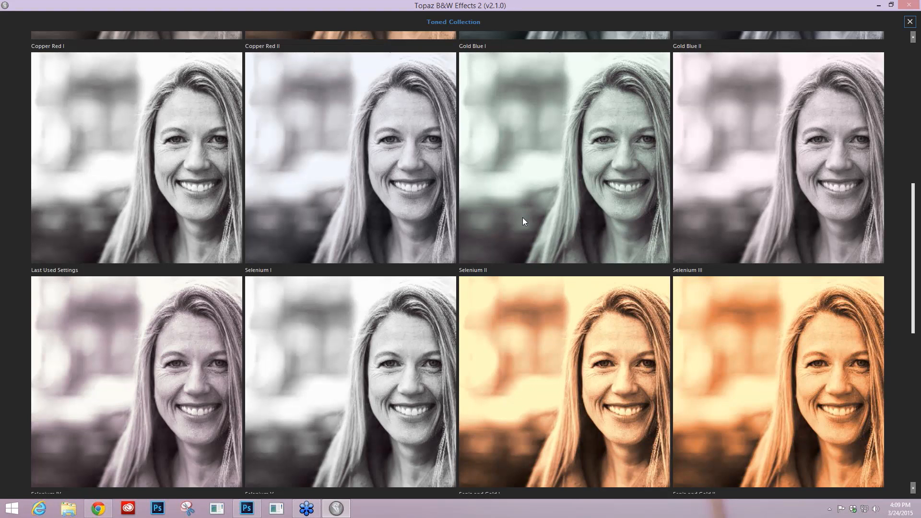
click(355, 289)
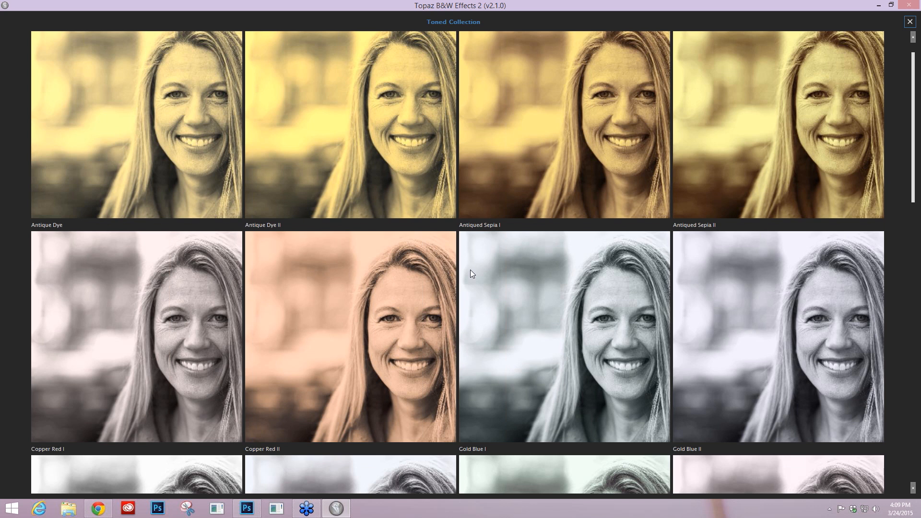
scroll(572, 395, down, 10)
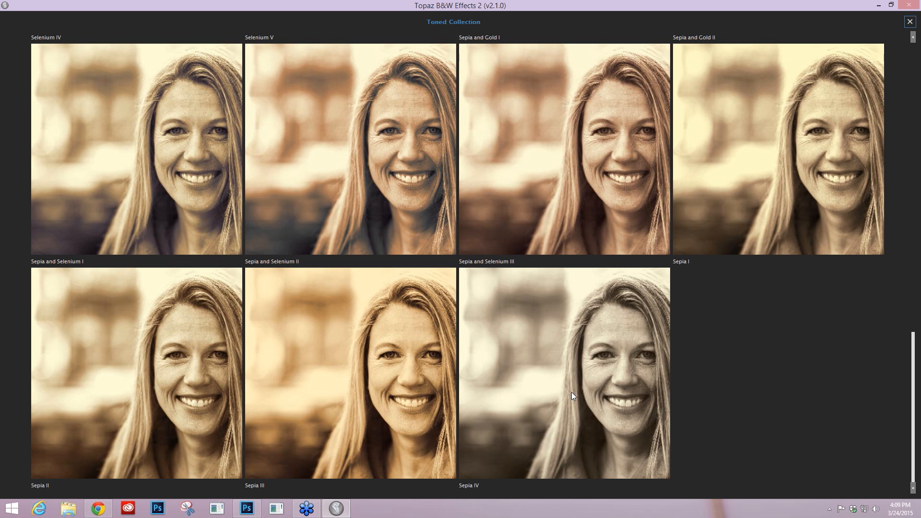
click(571, 392)
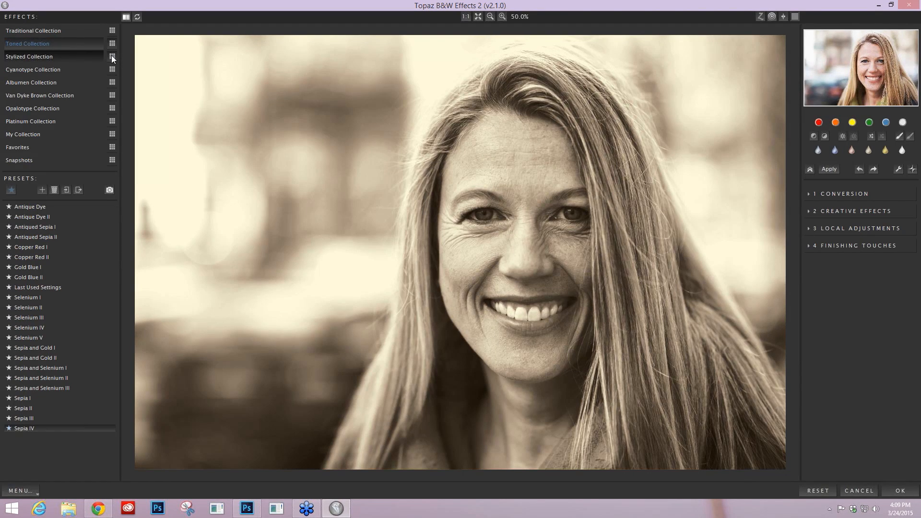
Step: Browse the preset previews of the Stylized Collection and apply Quad Tone Silhouette Dynamic to the portrait
click(111, 56)
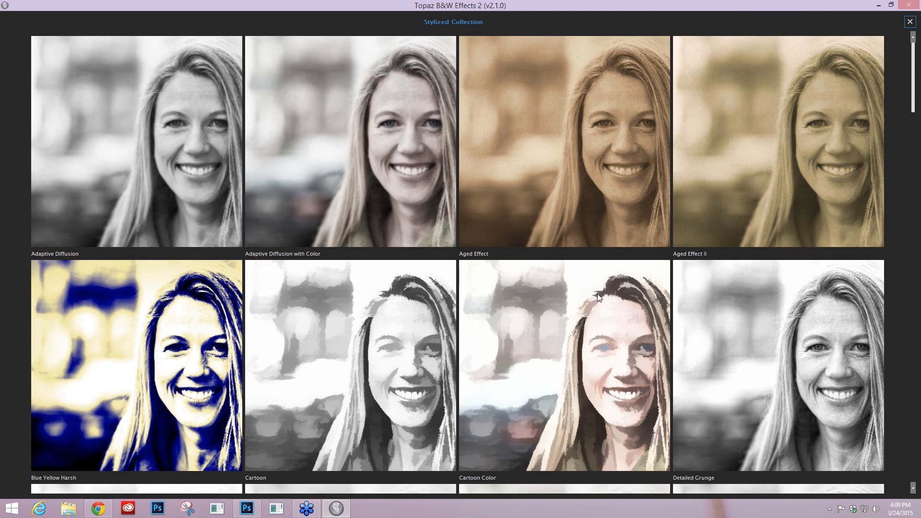
scroll(700, 326, down, 3)
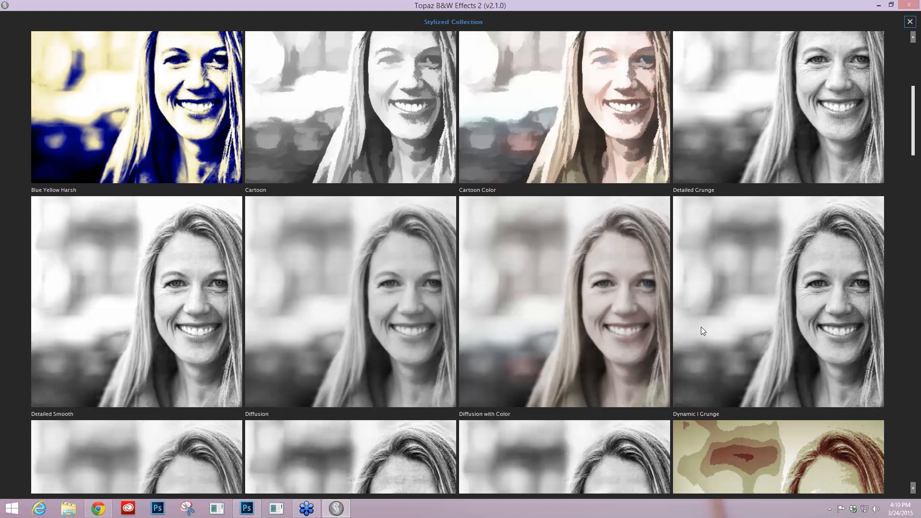
scroll(351, 272, down, 4)
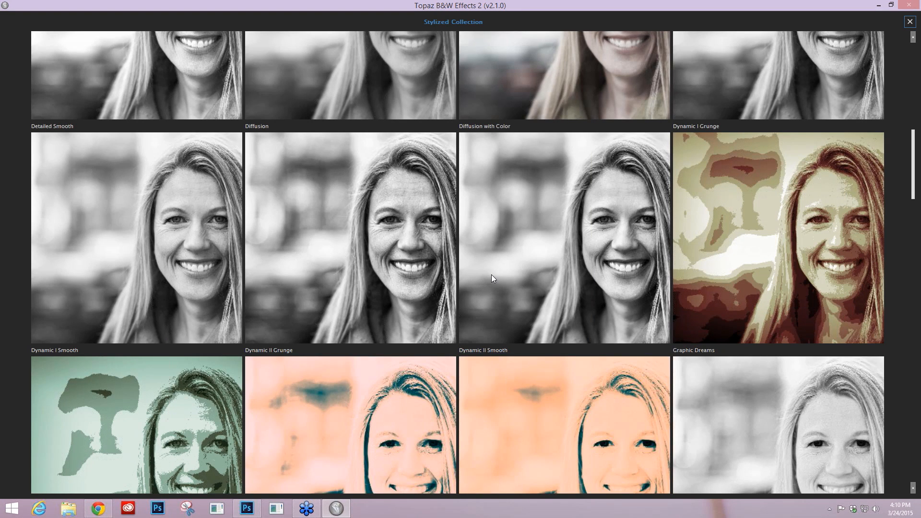
scroll(491, 274, down, 5)
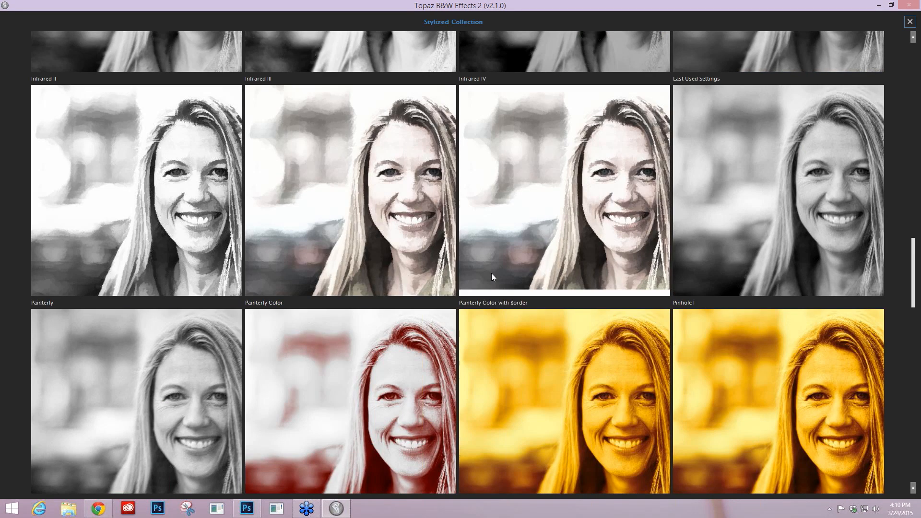
scroll(491, 273, down, 5)
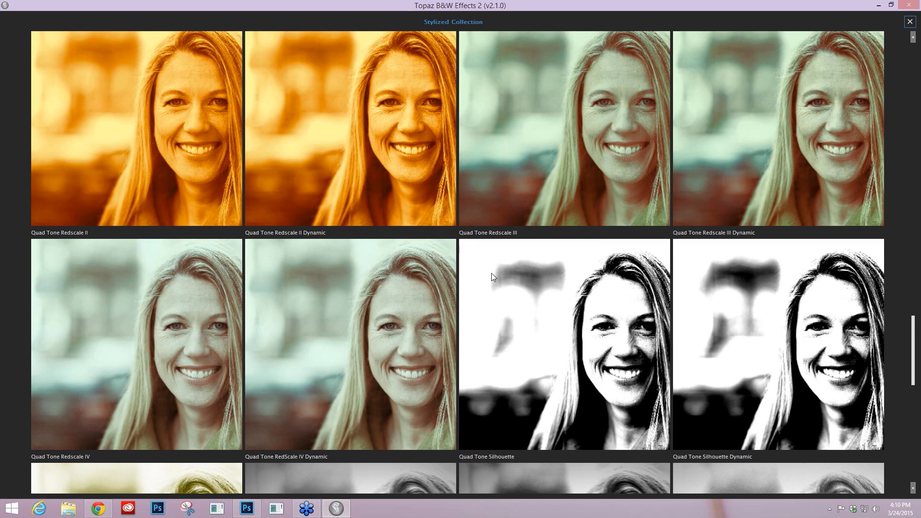
scroll(491, 277, down, 1)
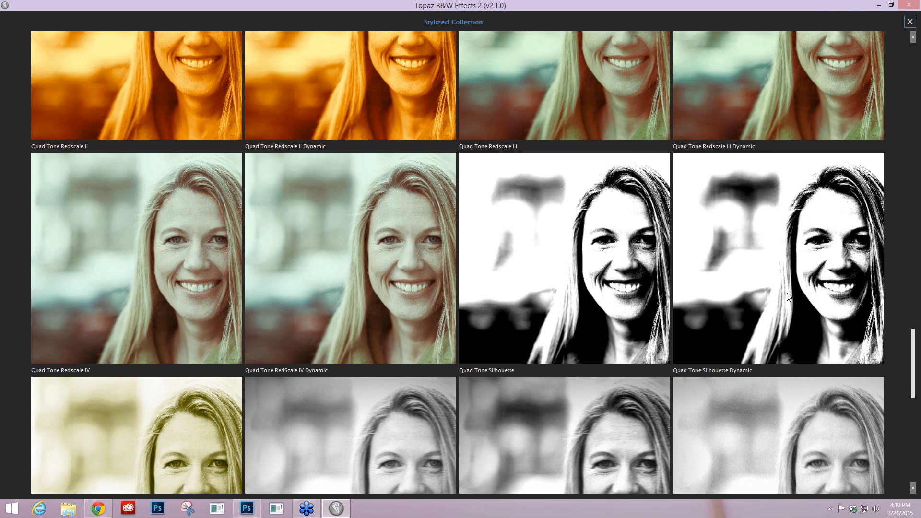
click(786, 296)
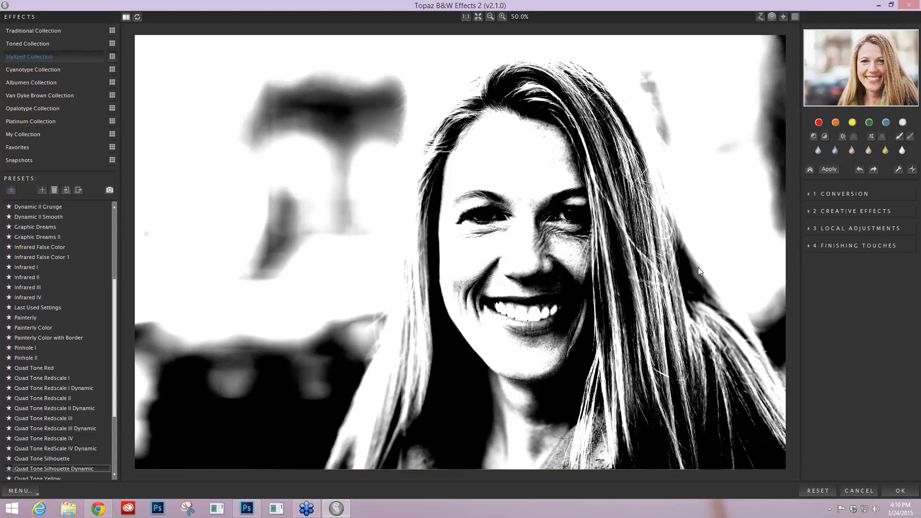
Step: Try different Quad Tone regions in the finishing touches, such as Color 2 at 82.17 with Color 3 at 211.0, and 59.50 with 148.7
click(808, 247)
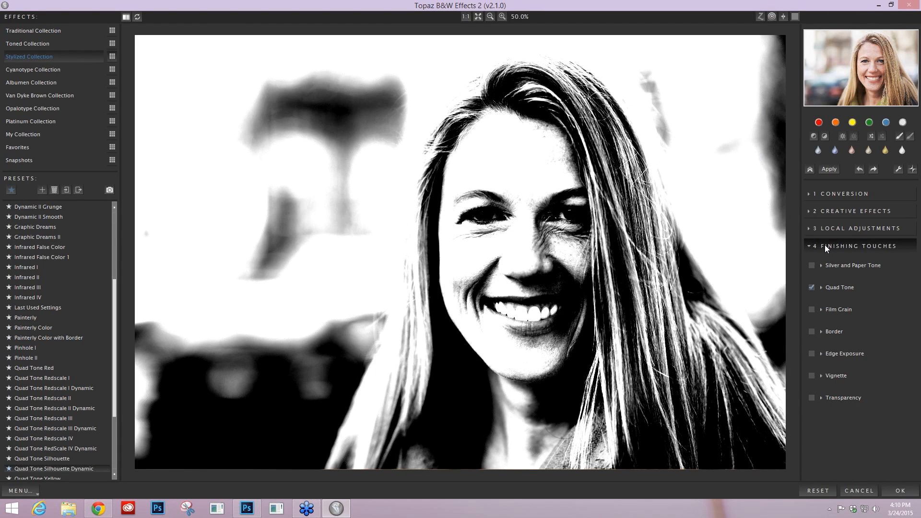
click(821, 287)
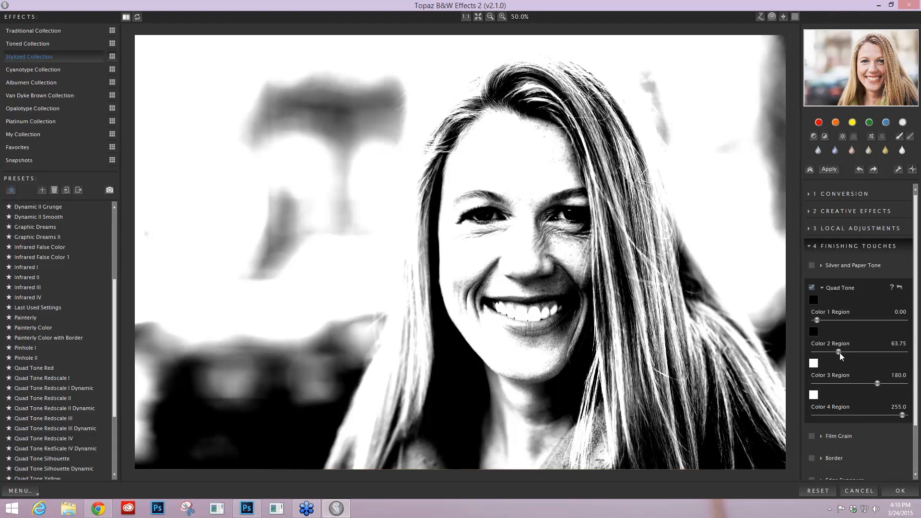
drag(839, 353, 844, 352)
drag(877, 383, 888, 384)
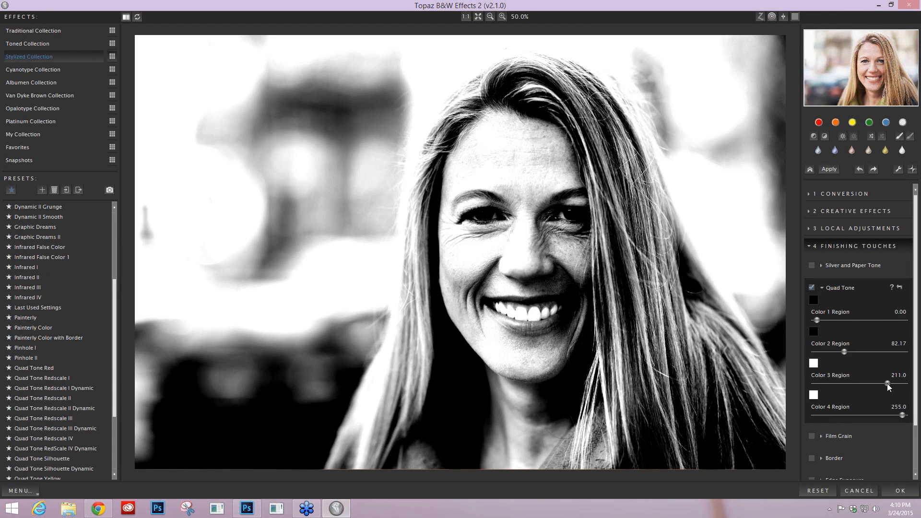
drag(887, 384, 866, 383)
drag(844, 352, 836, 352)
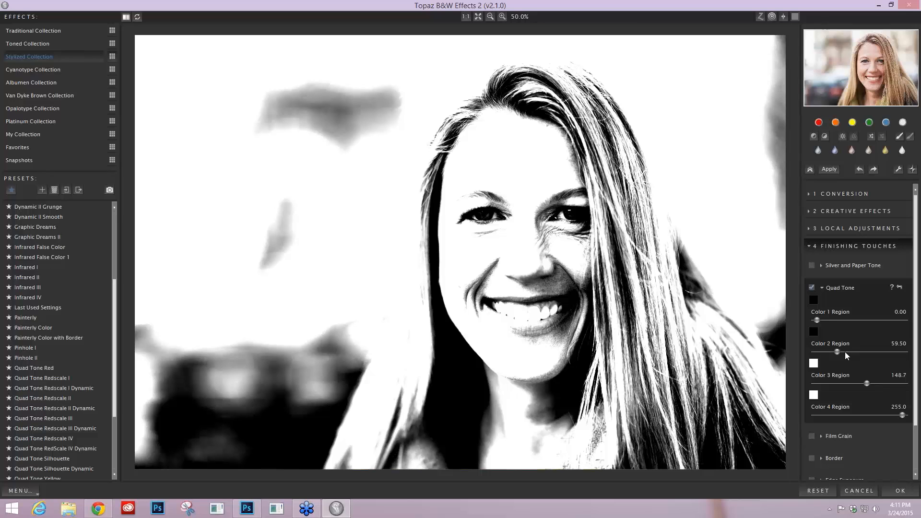
drag(844, 352, 855, 352)
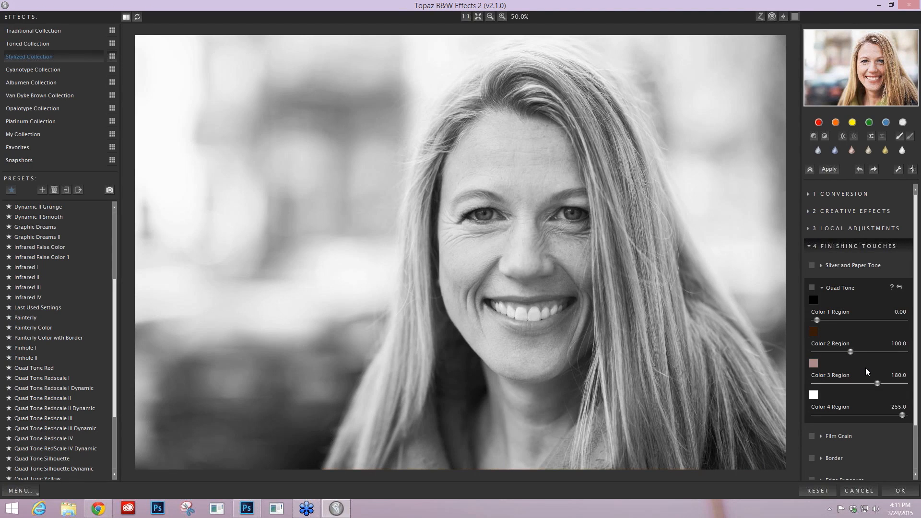
click(809, 247)
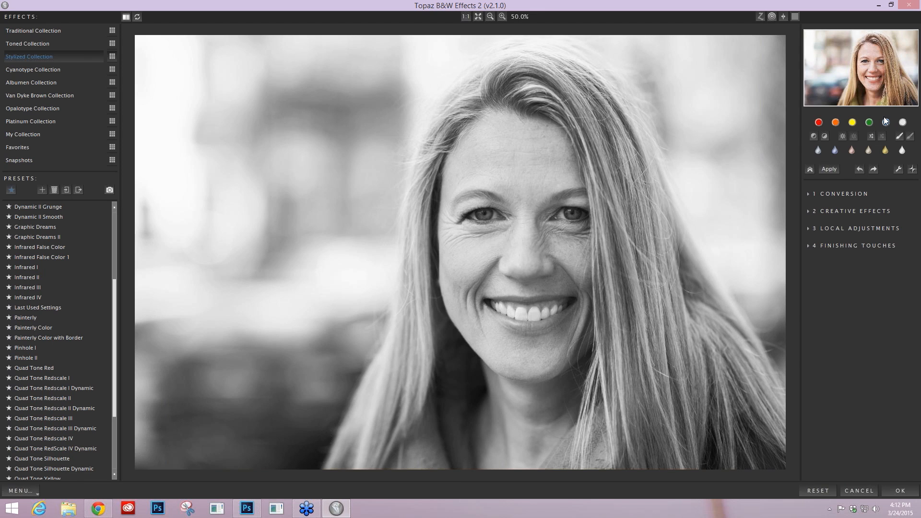
Step: Compare the red, orange and yellow color filters on the portrait and keep the red filter at hue 0.00 and strength 0.34
click(825, 135)
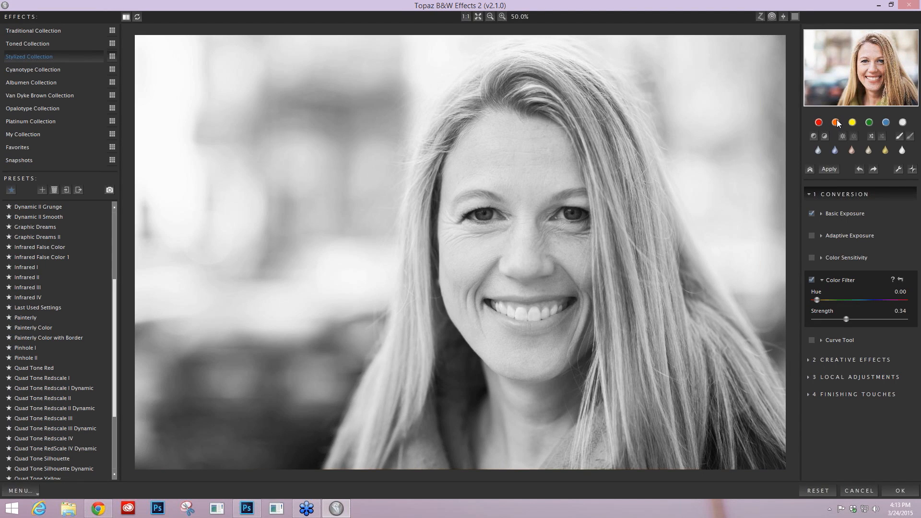
click(850, 122)
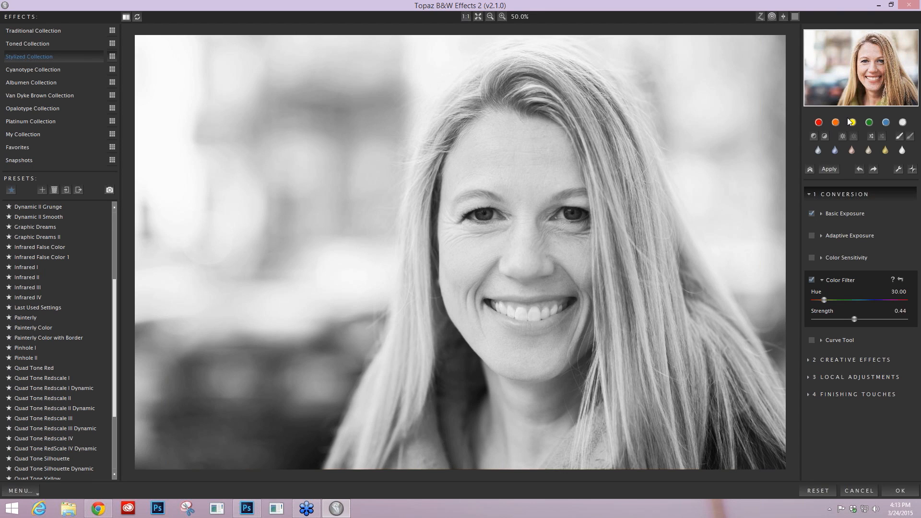
click(848, 120)
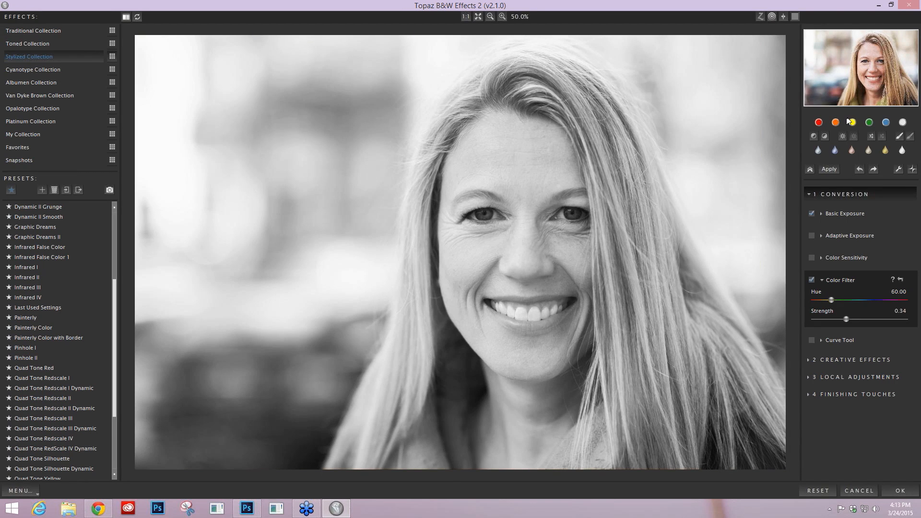
click(818, 123)
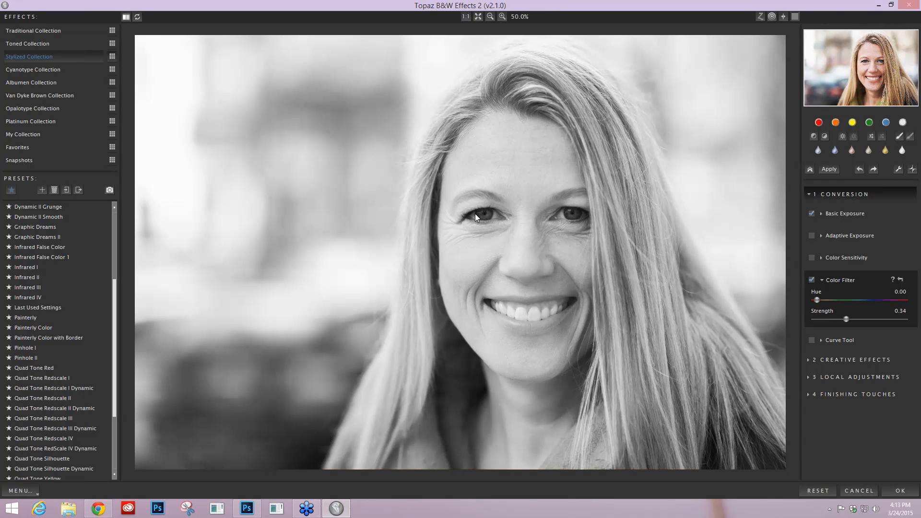
Step: Compare the orange filter with the yellow filter at hue 60.00, keep yellow, and reduce its strength after checking the portrait unfiltered
click(835, 122)
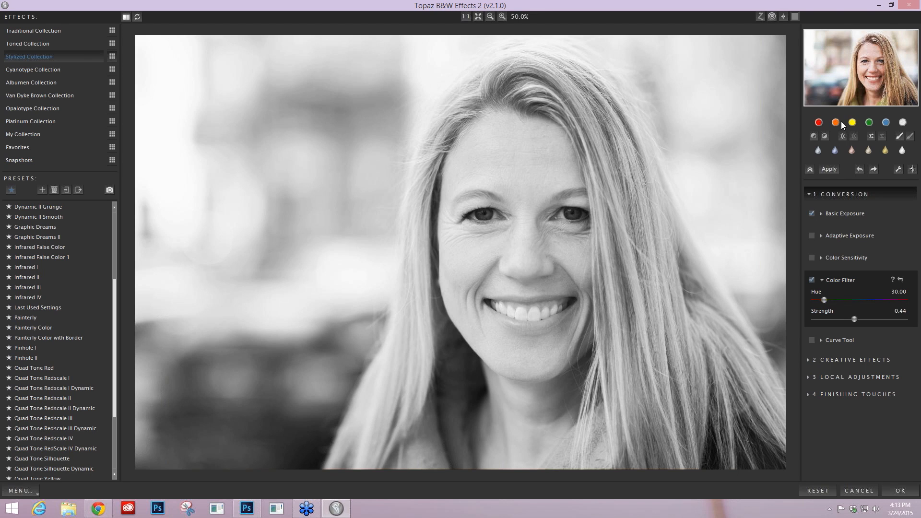
click(852, 122)
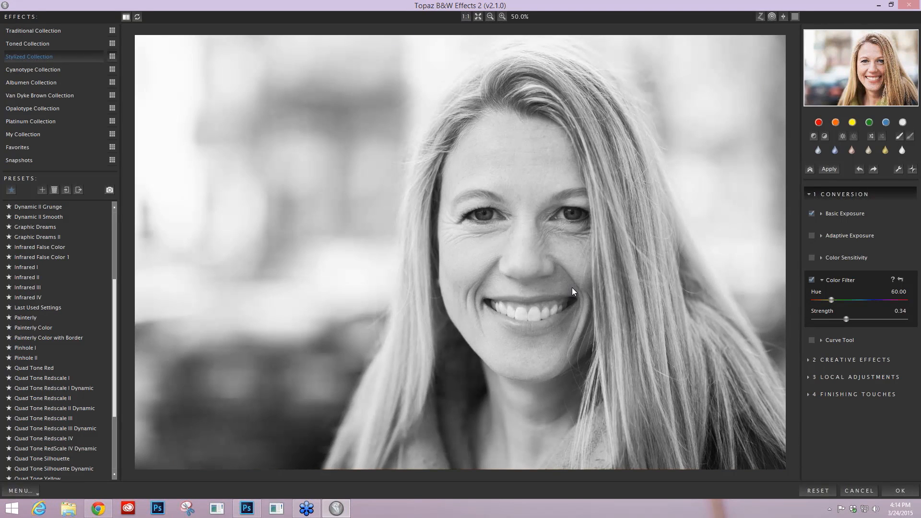
click(811, 280)
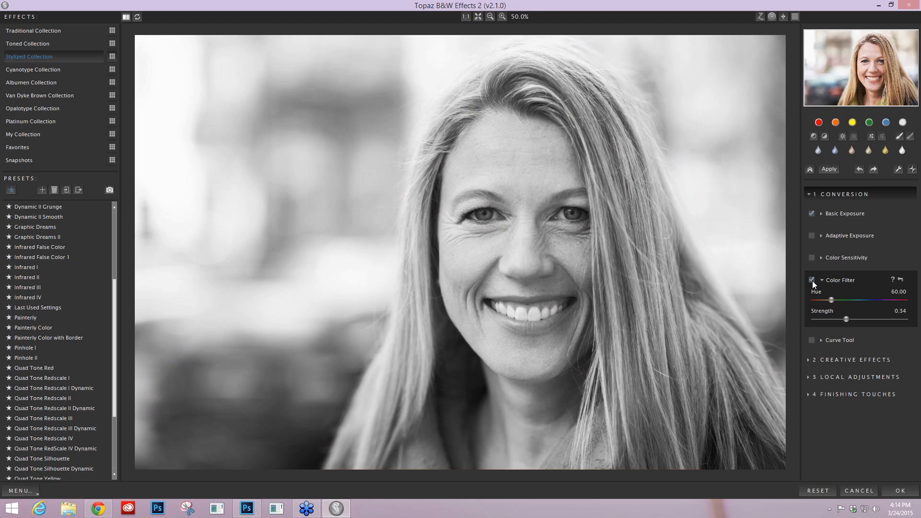
click(811, 281)
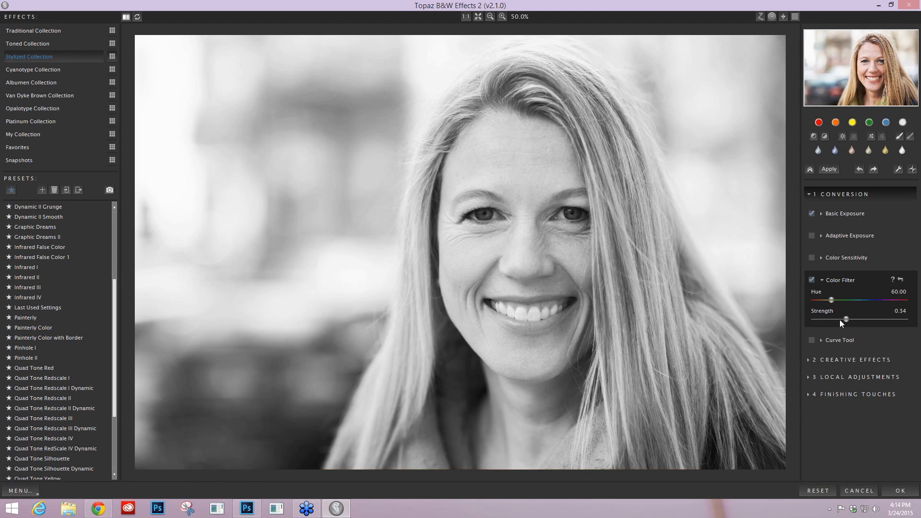
drag(840, 320, 828, 318)
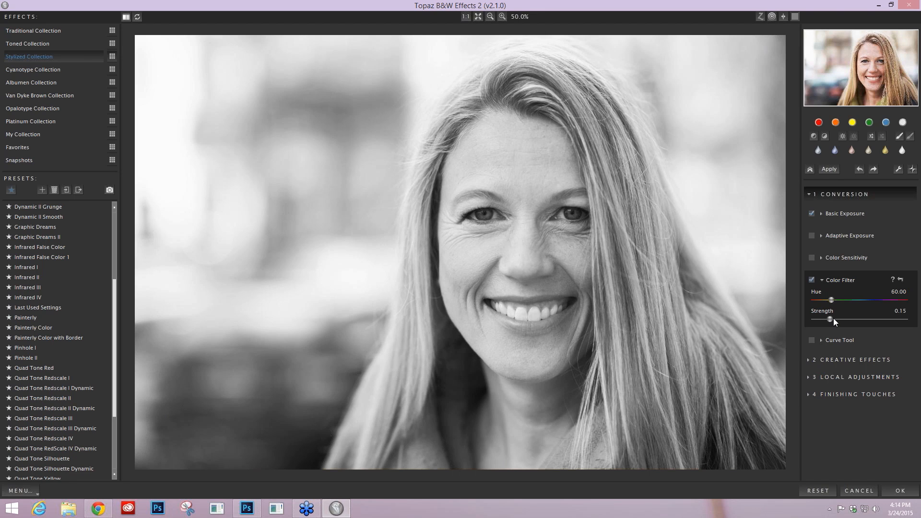
drag(833, 318, 839, 318)
click(821, 280)
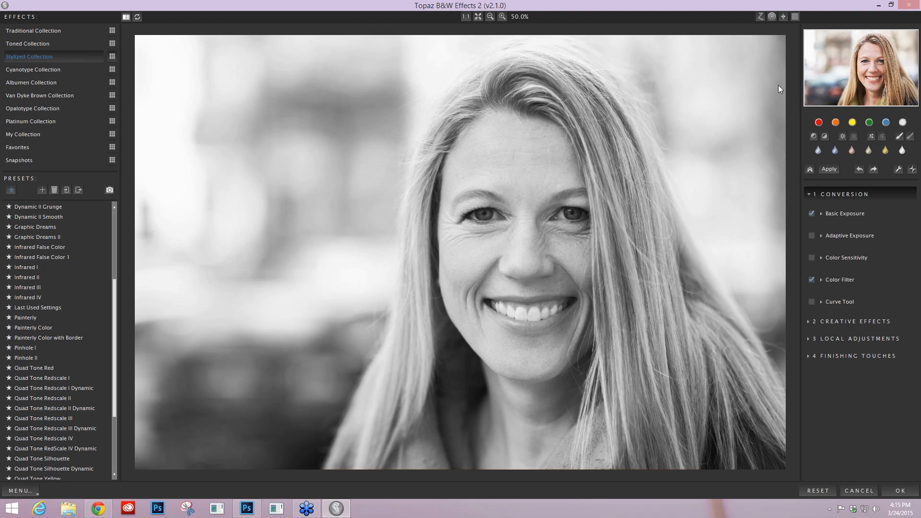
Step: Turn on the zone view and examine where tonal zone 5, the brightest zone and the light midtones fall in the portrait
click(760, 16)
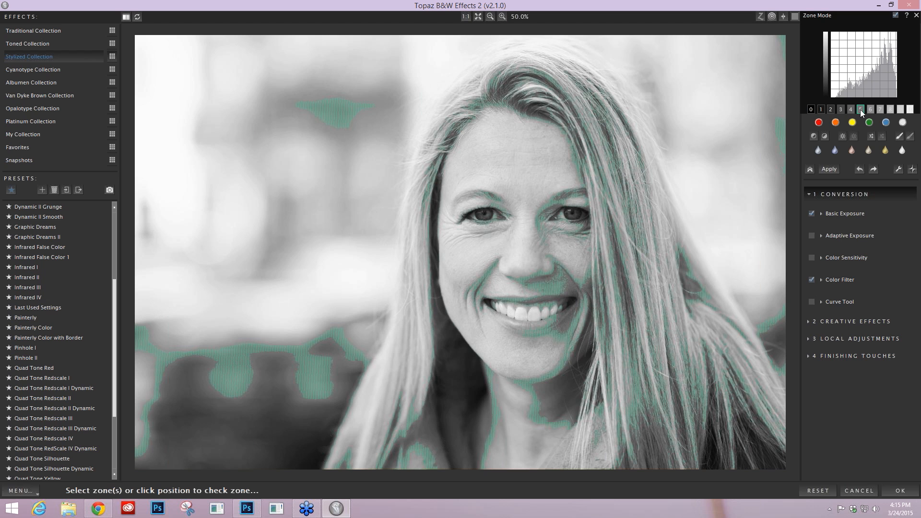
click(905, 110)
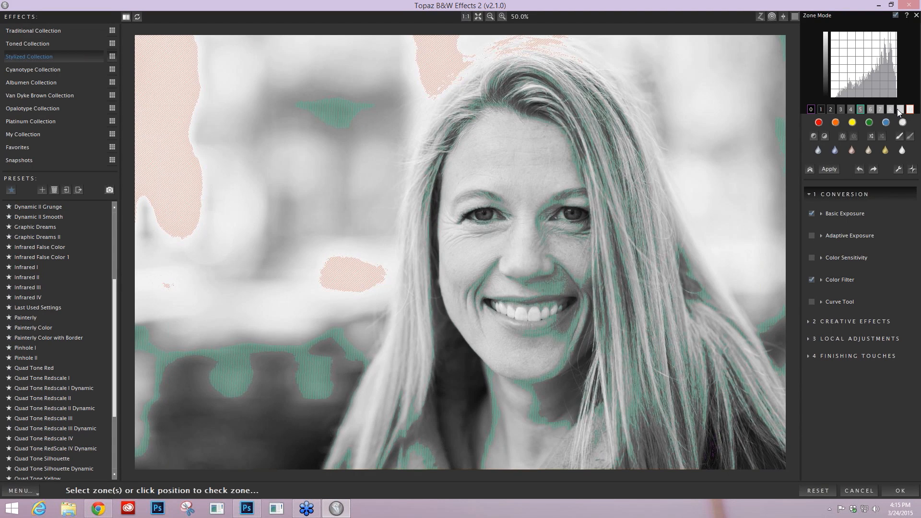
drag(899, 112, 881, 113)
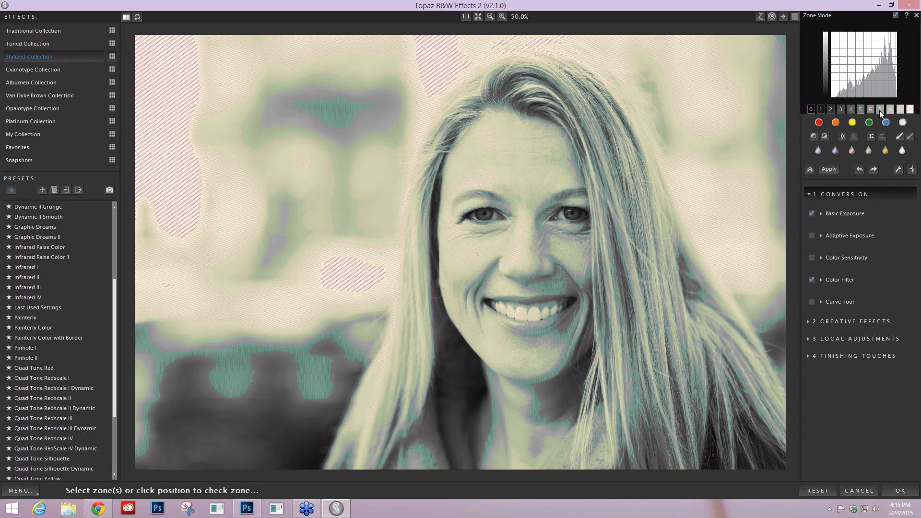
click(861, 111)
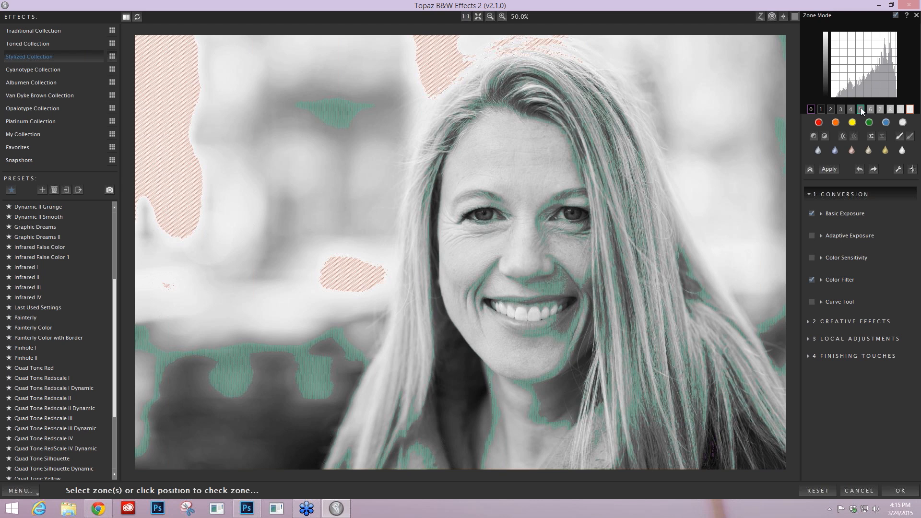
Step: Clear the zone 5 and brightest-zone overlays and leave only the darkest zones 0 and 1 highlighted
click(860, 108)
click(816, 109)
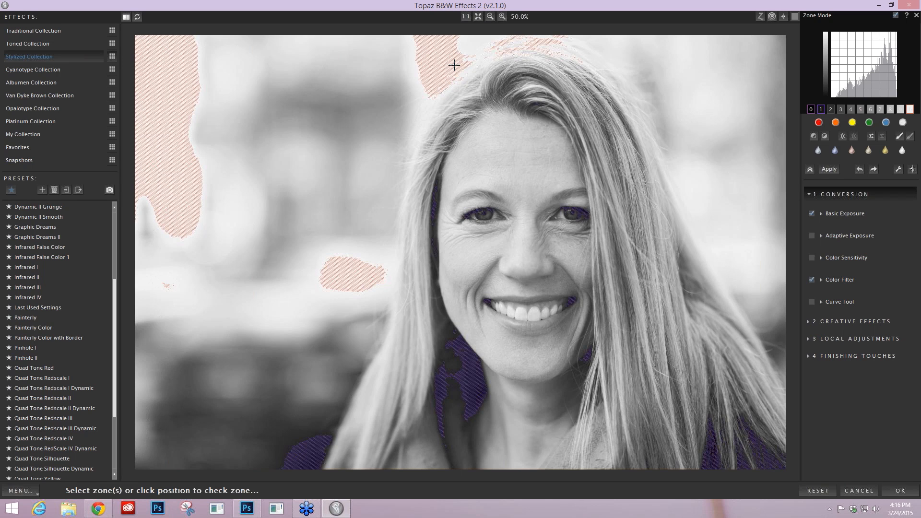
click(909, 110)
click(911, 111)
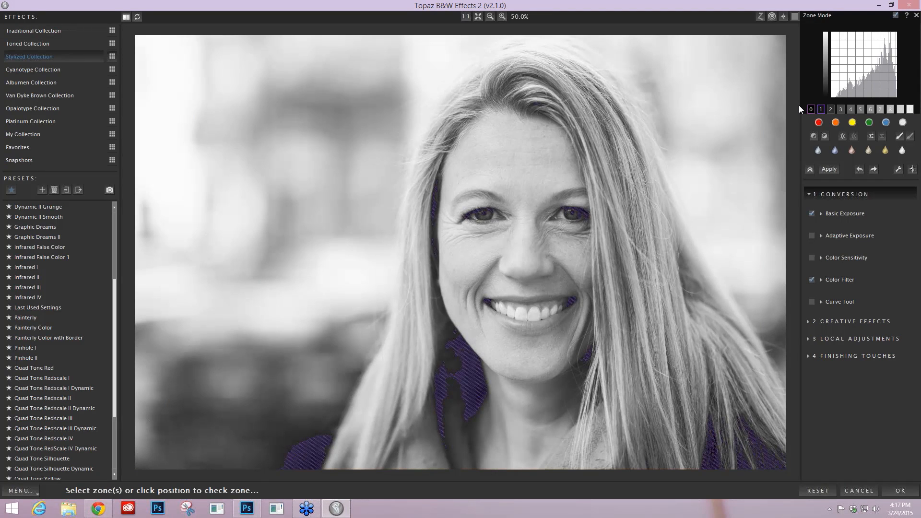
Step: Adjust the Boost Blacks of the Basic Exposure against the dark-zone overlay and set it to 0.14
click(821, 213)
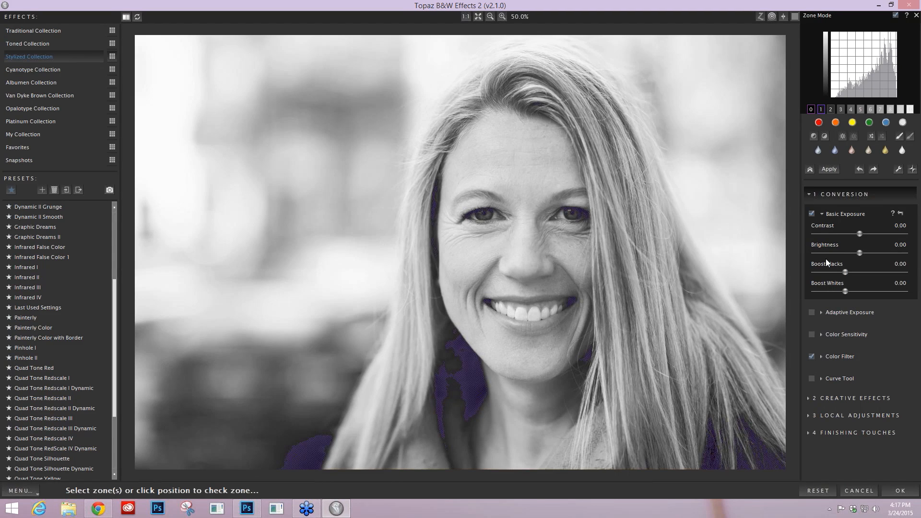
drag(845, 272, 844, 272)
drag(844, 272, 851, 273)
click(851, 273)
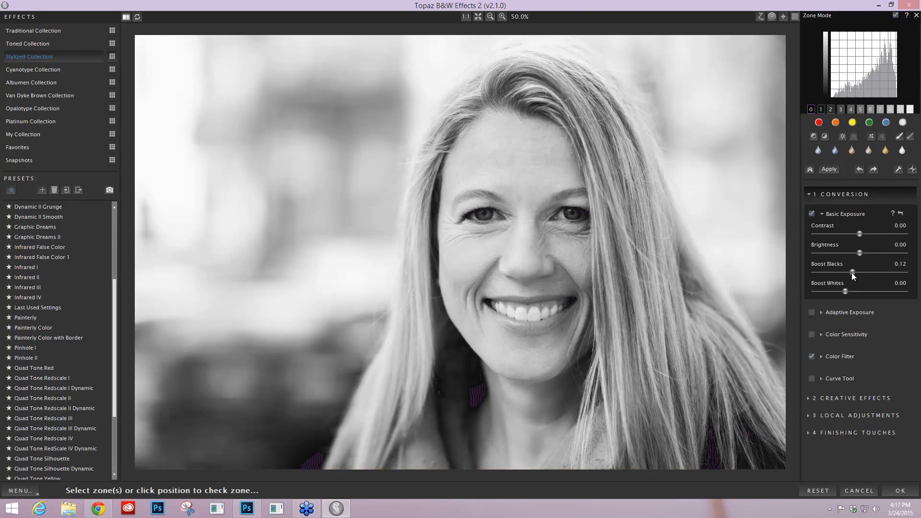
drag(852, 272, 854, 273)
drag(854, 272, 855, 272)
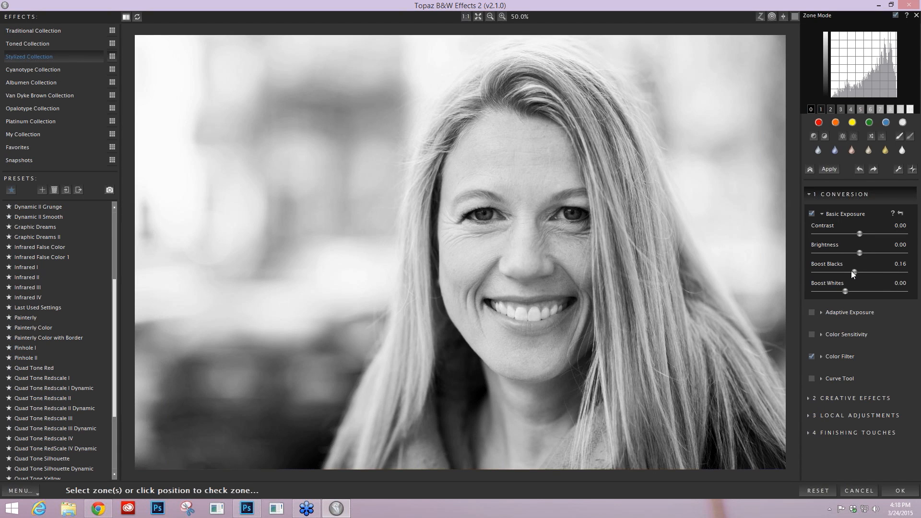
drag(851, 271, 851, 274)
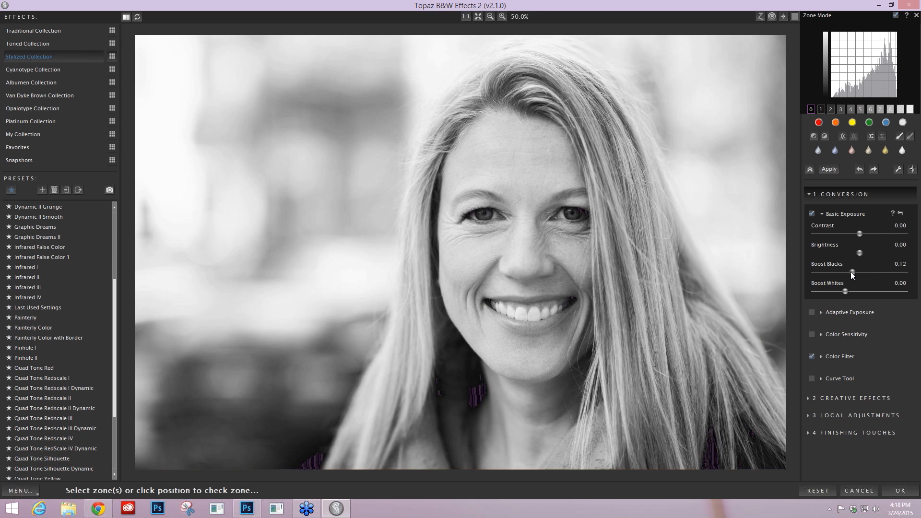
drag(850, 272, 851, 272)
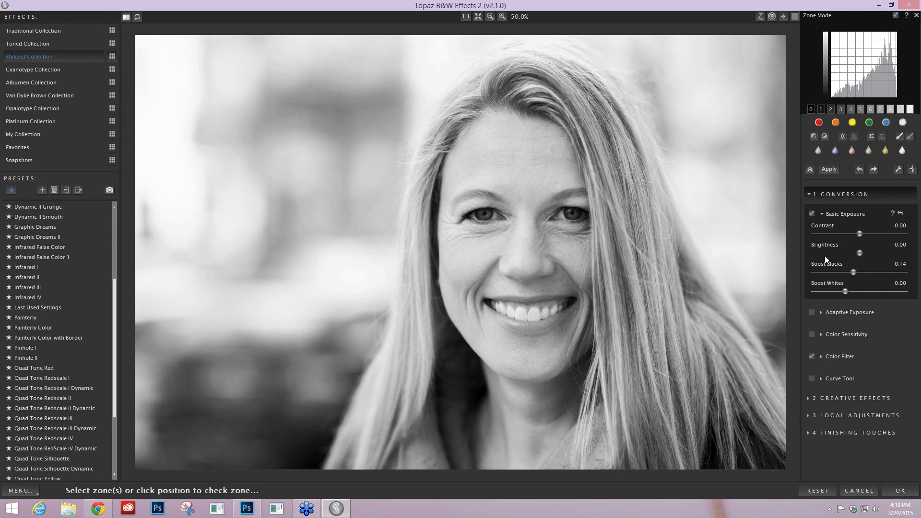
click(821, 213)
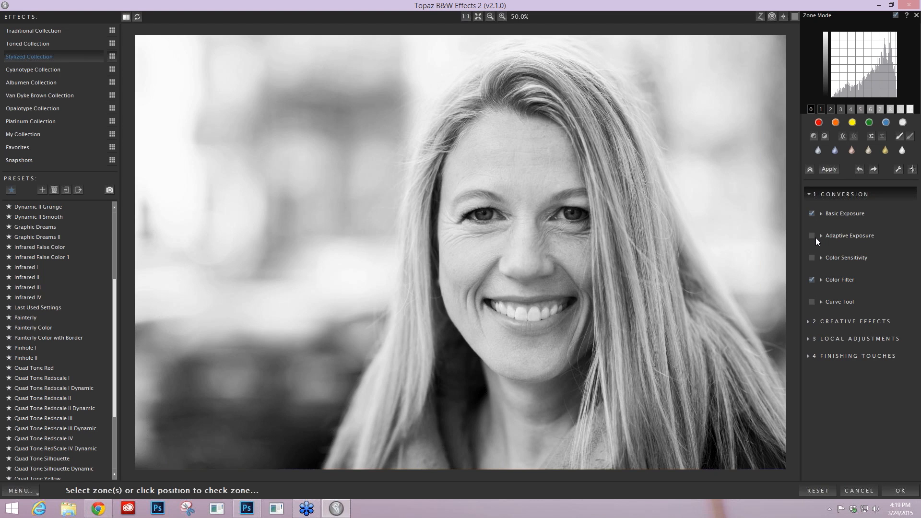
Step: Enable Adaptive Exposure with details processed independently and compare the portrait with and without the effect
click(811, 235)
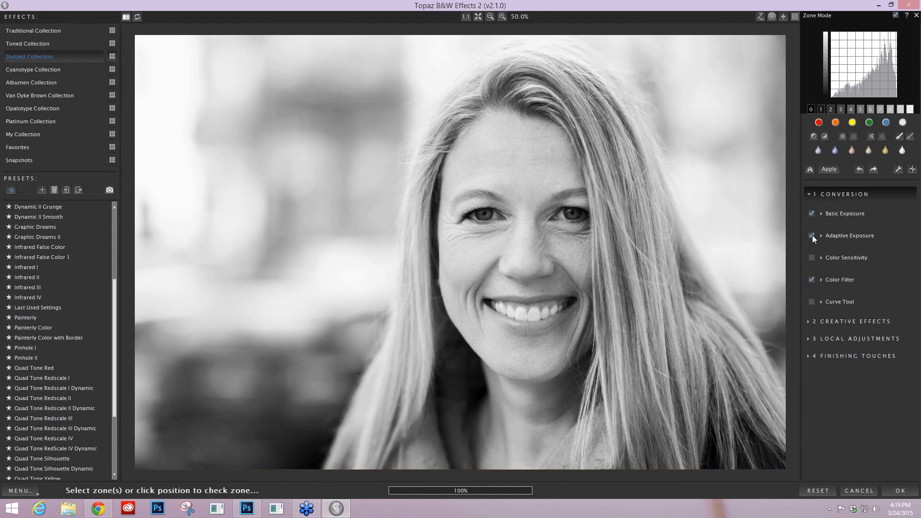
click(821, 235)
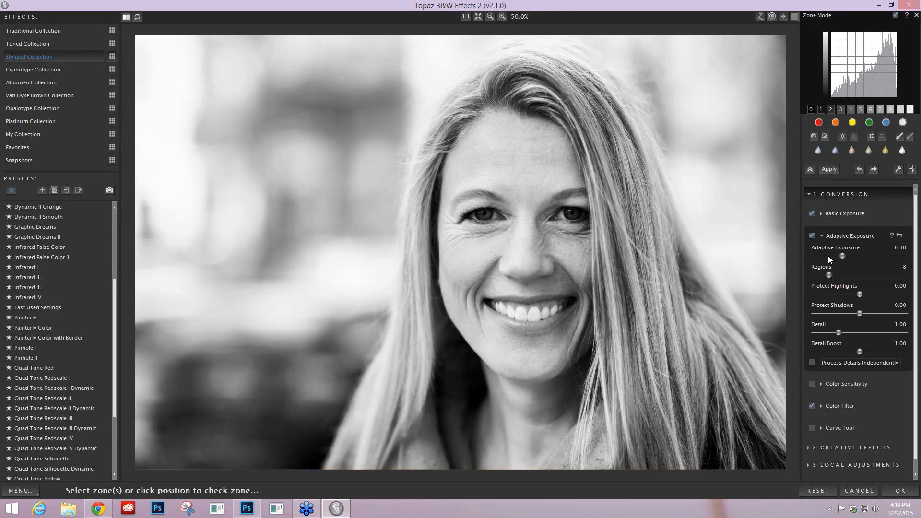
click(812, 236)
click(811, 362)
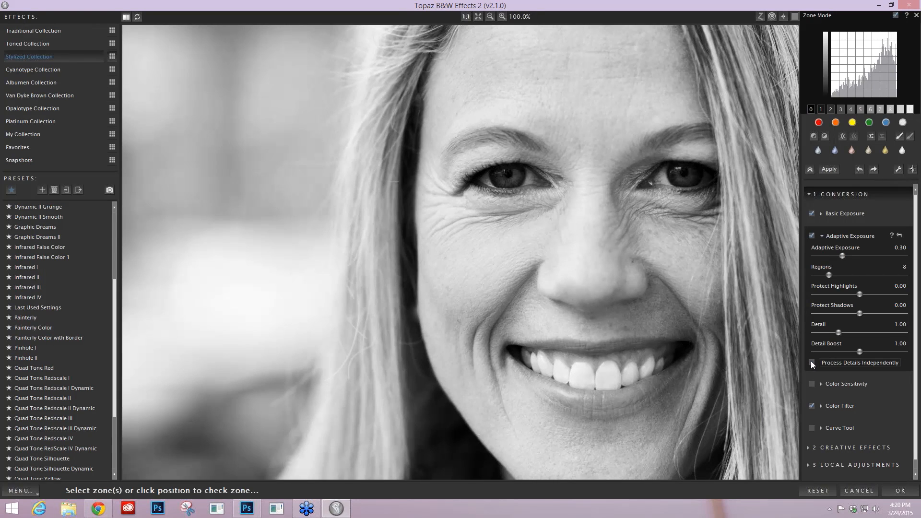
click(811, 363)
click(811, 235)
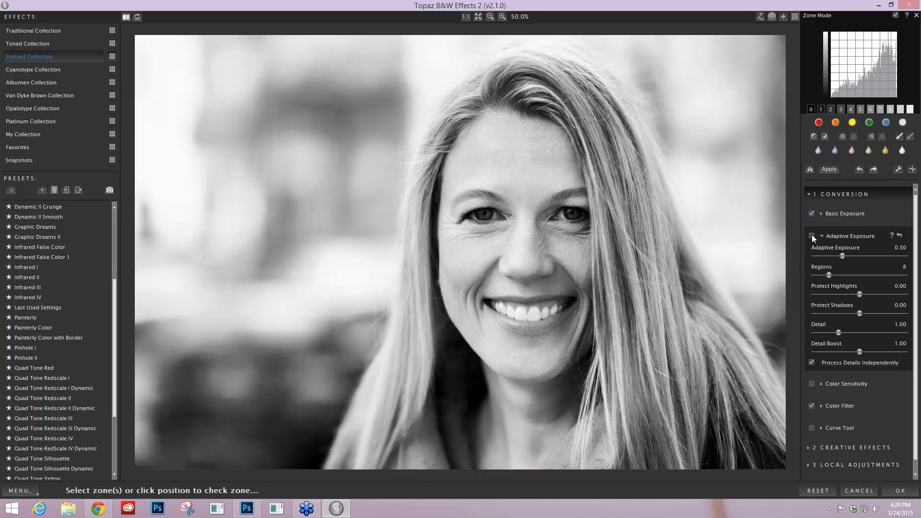
click(811, 235)
Step: Try a weaker Adaptive Exposure amount of 0.18 on the portrait
drag(842, 256, 832, 255)
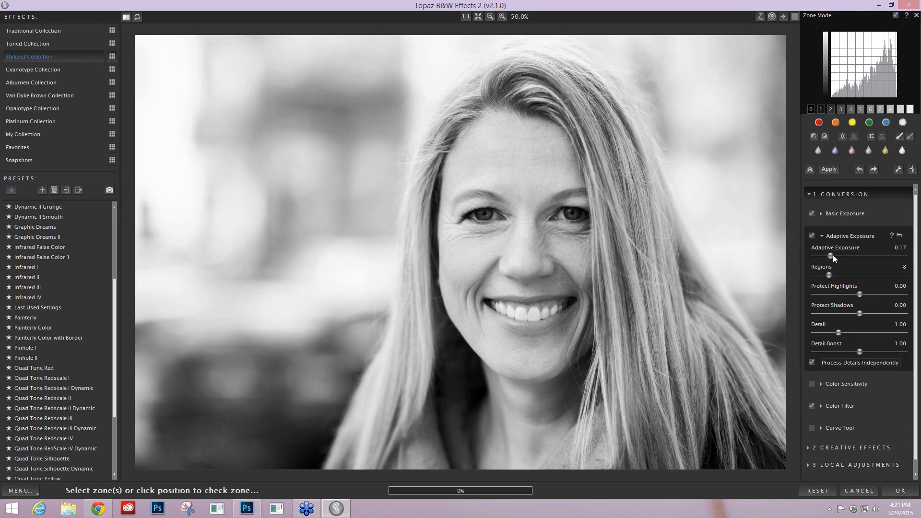
click(832, 254)
drag(832, 254, 831, 256)
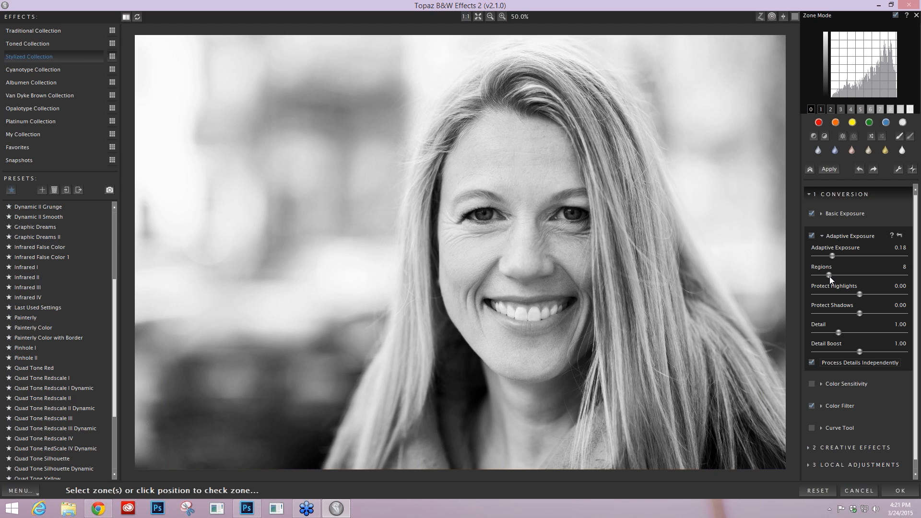
Step: Test the Adaptive Exposure regions at 21 and 37 with the amount at 0.24, and set the regions to 9
drag(830, 277, 838, 275)
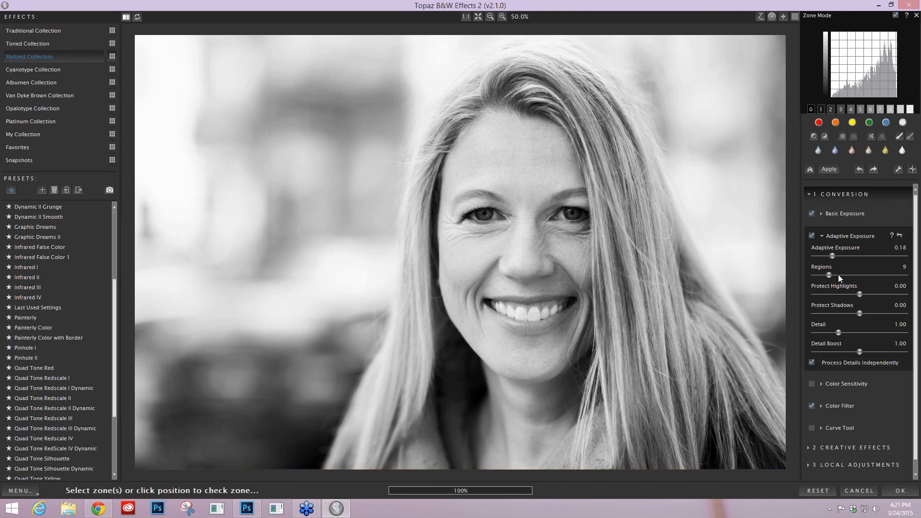
drag(838, 274, 855, 270)
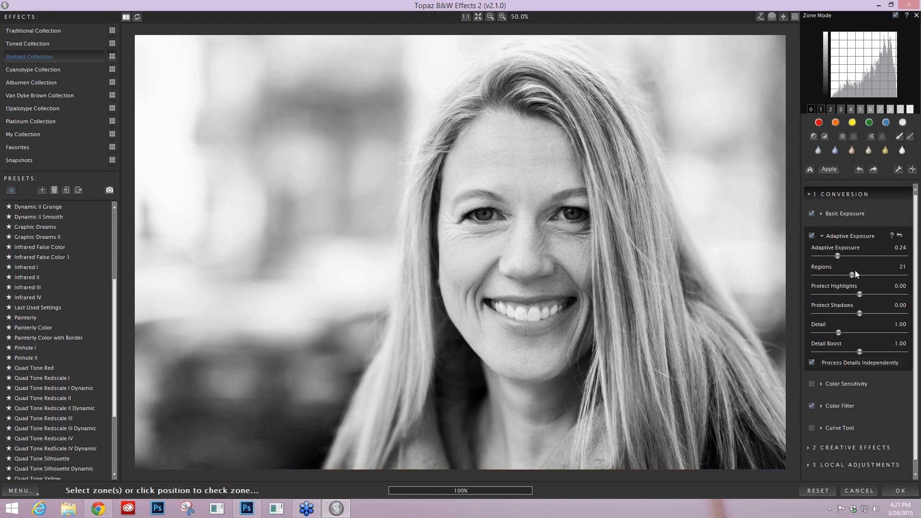
drag(852, 274, 880, 275)
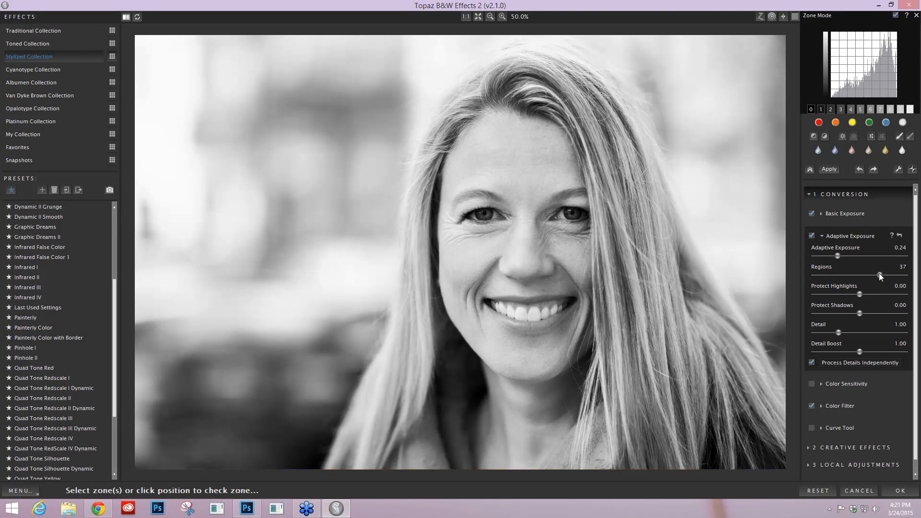
drag(880, 275, 836, 274)
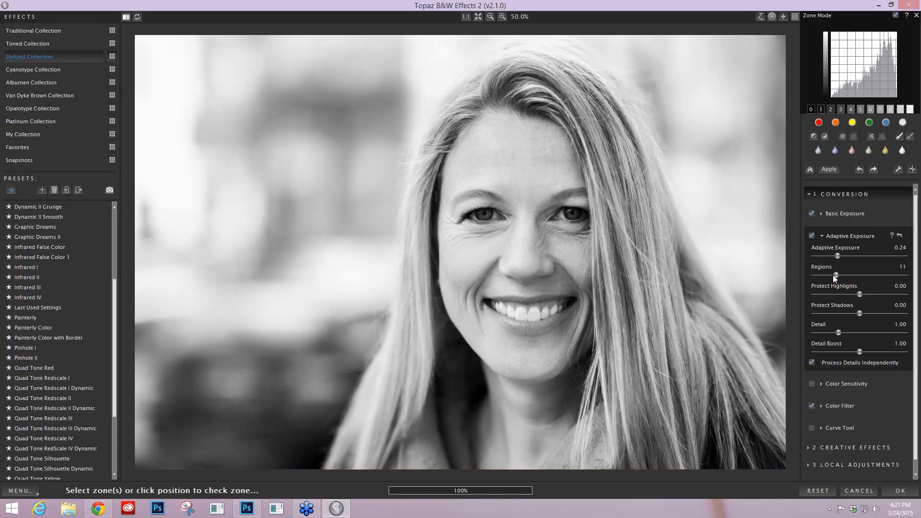
drag(835, 275, 830, 274)
Step: Lower the Adaptive Exposure amount to 0.16 and compare the portrait with and without the effect
drag(836, 256, 827, 255)
drag(826, 255, 829, 255)
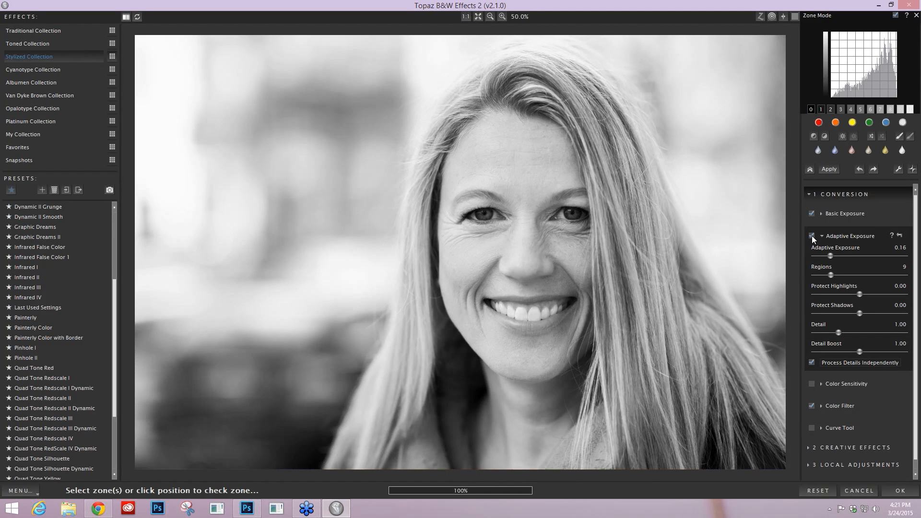
click(811, 235)
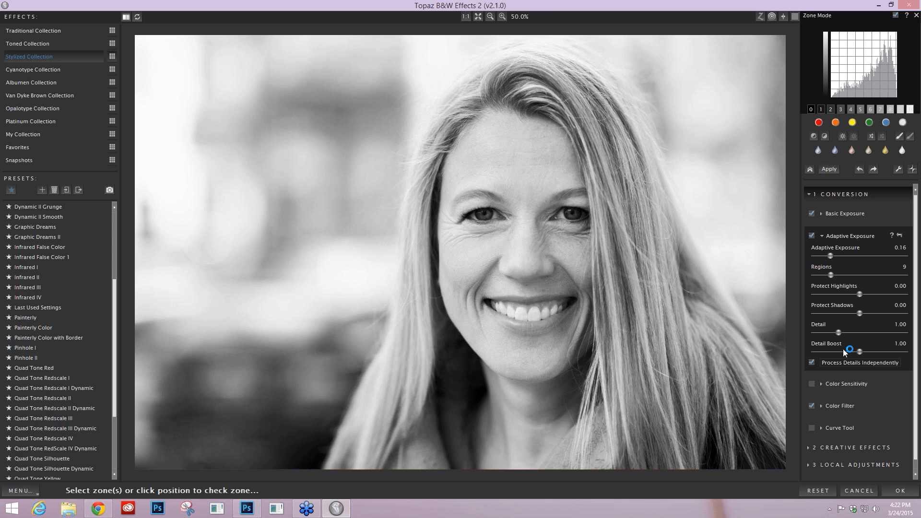
Step: View the face at 100% and set Detail Boost to 0.87 after trying 0.80, comparing the result with the exposure adjustments off
click(465, 17)
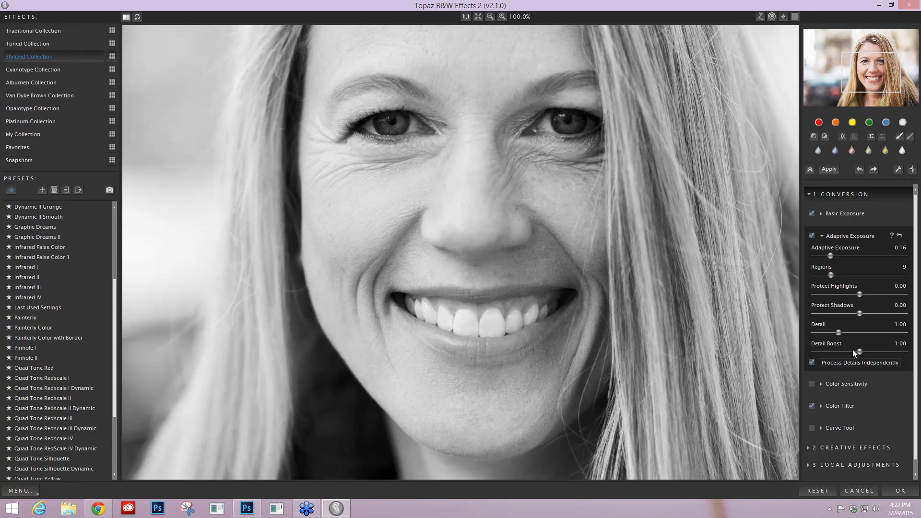
drag(859, 352, 861, 354)
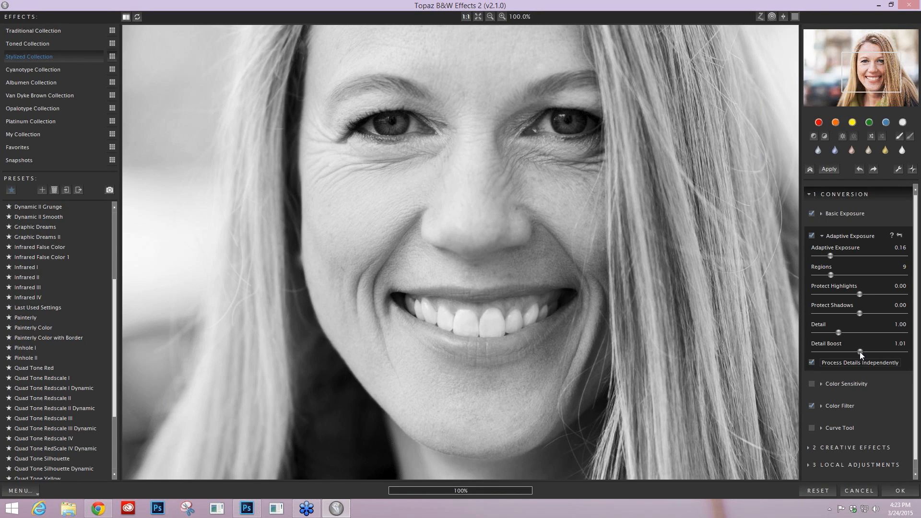
drag(860, 354, 854, 354)
drag(854, 354, 851, 354)
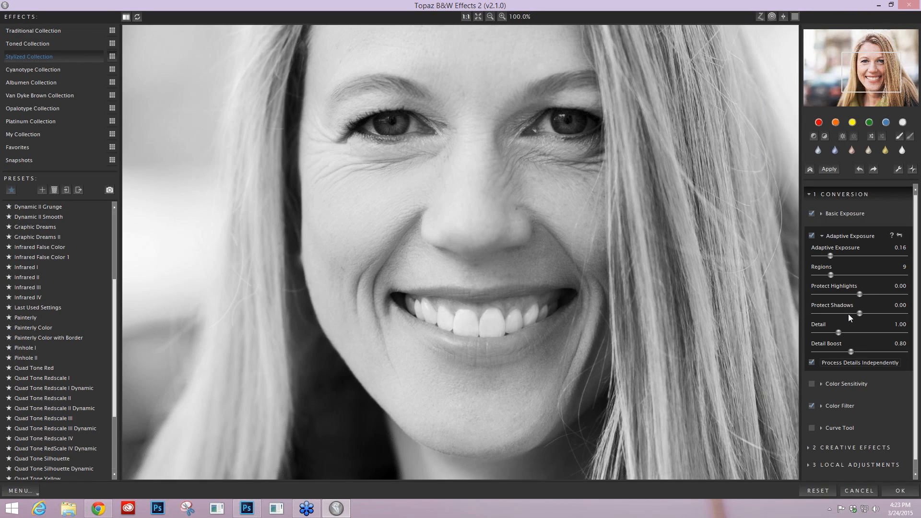
click(811, 235)
drag(853, 353, 855, 354)
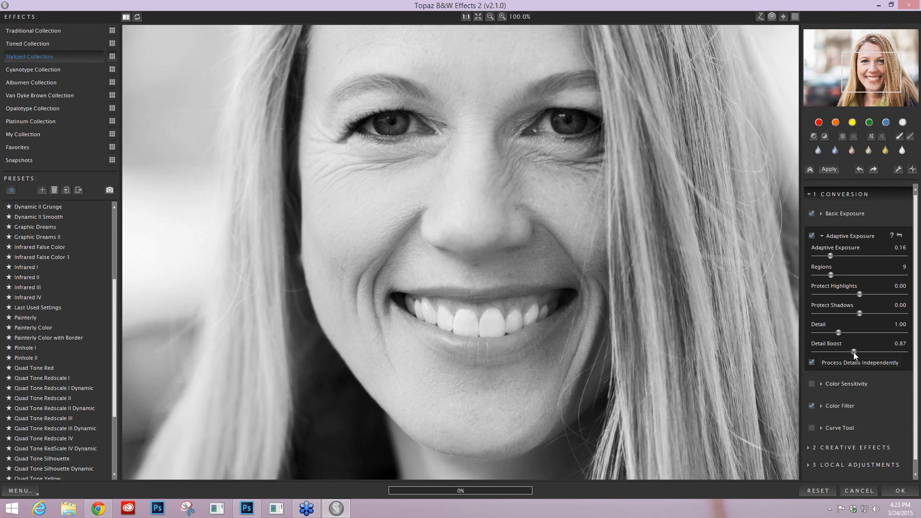
click(811, 213)
click(811, 214)
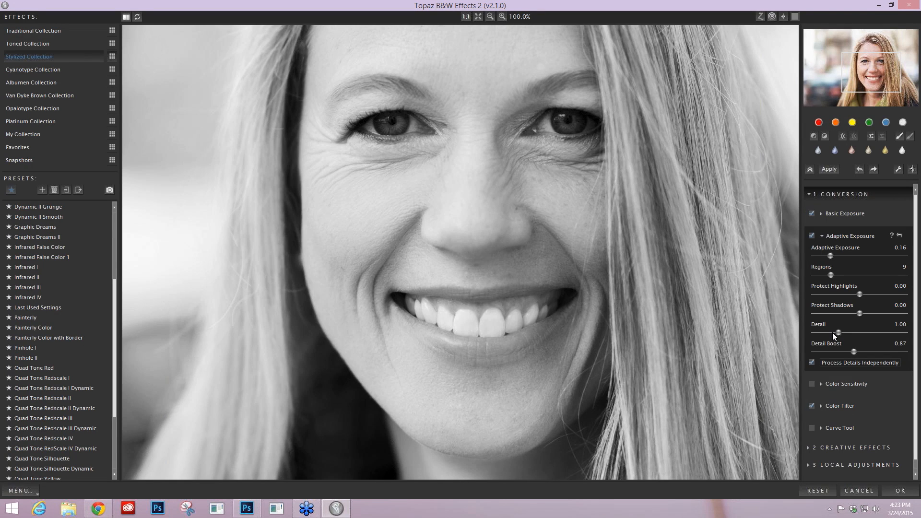
Step: Lower the Adaptive Exposure amount to 0.13 with the whole portrait in view, and open the Color Sensitivity settings
scroll(896, 90, down, 1)
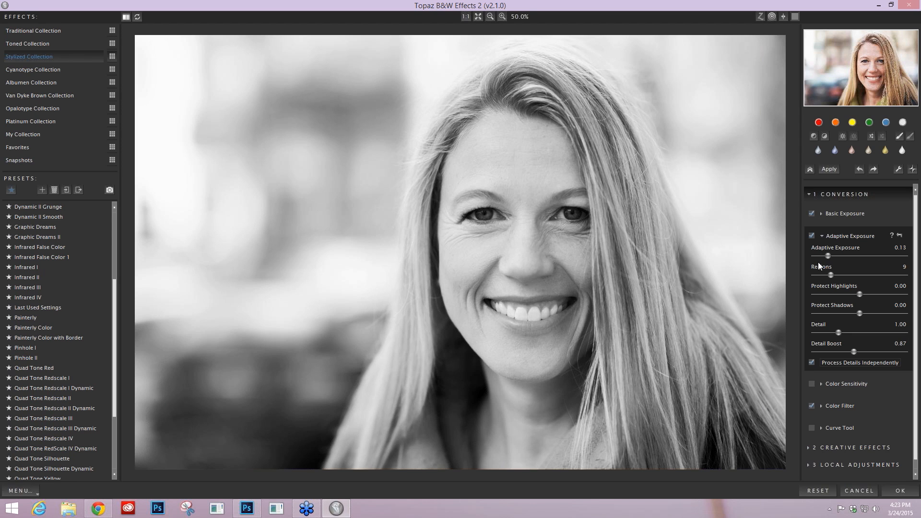
click(845, 383)
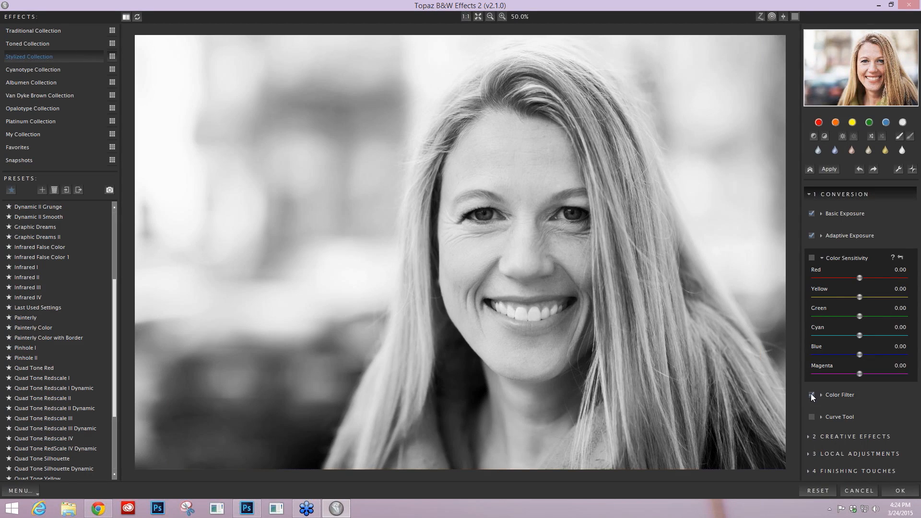
Step: Try Color Sensitivity with red at 0.24 and yellow at 0.14 while the color filter is off, then re-enable the filter
drag(859, 278, 861, 277)
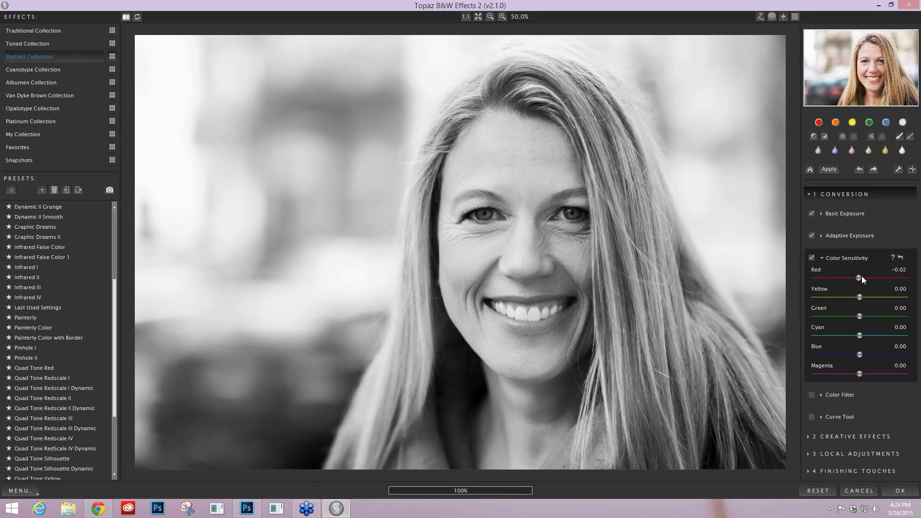
drag(861, 277, 871, 278)
drag(859, 297, 866, 296)
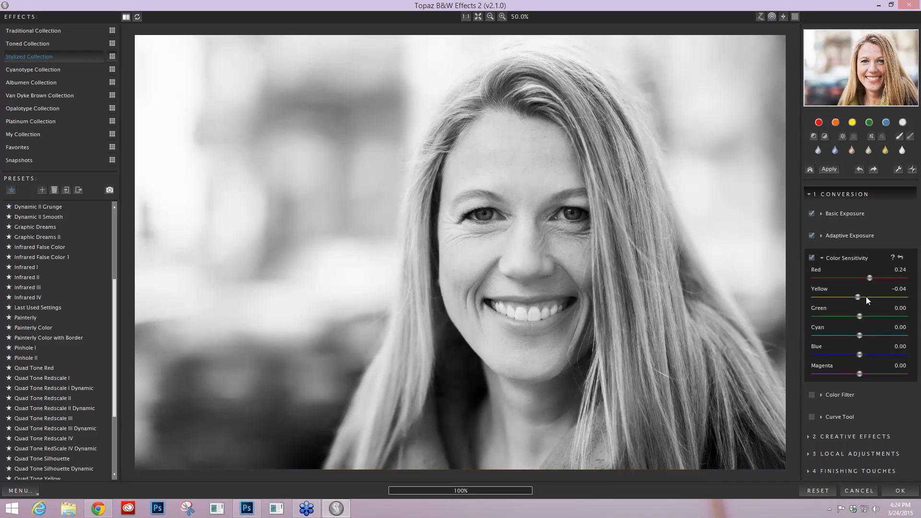
click(865, 297)
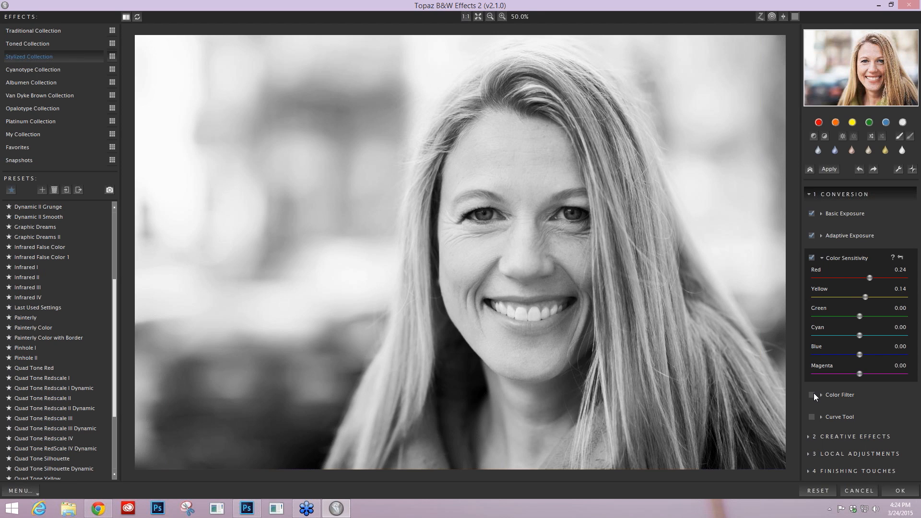
click(812, 394)
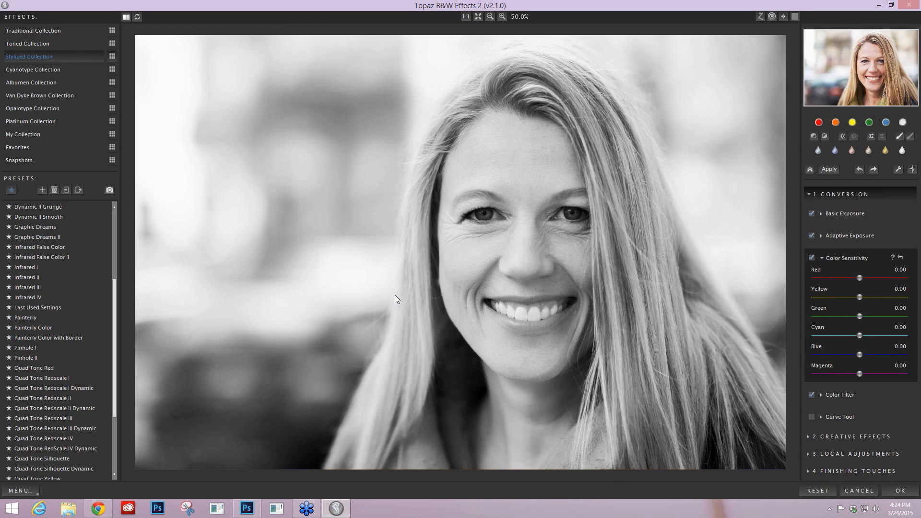
Step: Check the original color portrait and set the yellow Color Sensitivity to -0.26
click(658, 372)
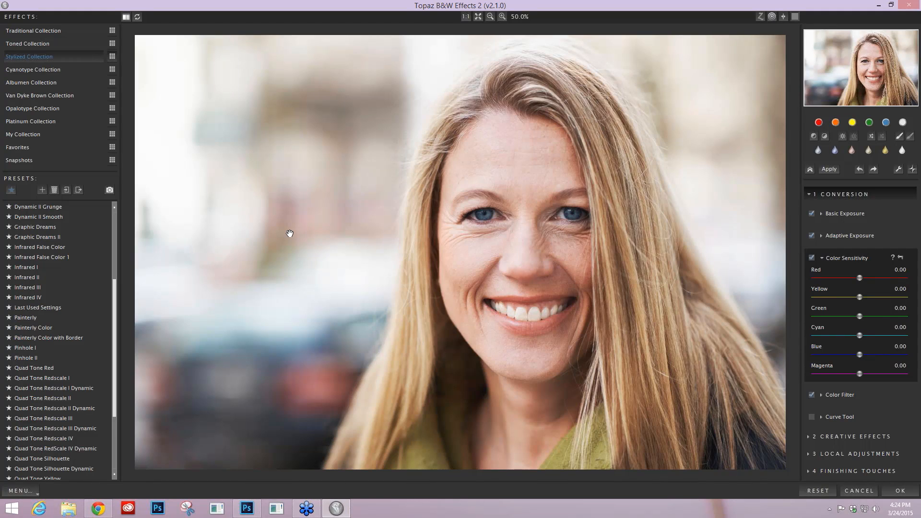
drag(858, 297, 854, 297)
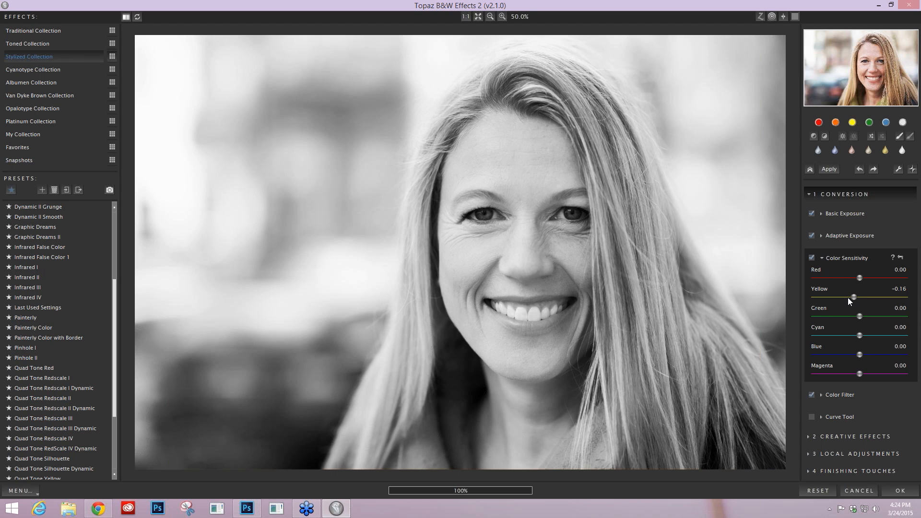
drag(848, 297, 845, 298)
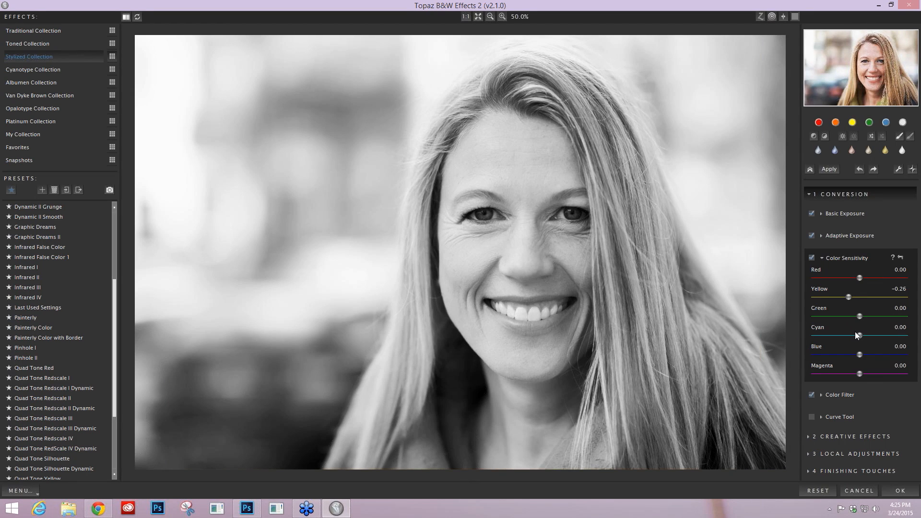
Step: Set the cyan Color Sensitivity to 0.36 and the blue to 0.51, checking the effect on the eyes
drag(855, 334, 870, 335)
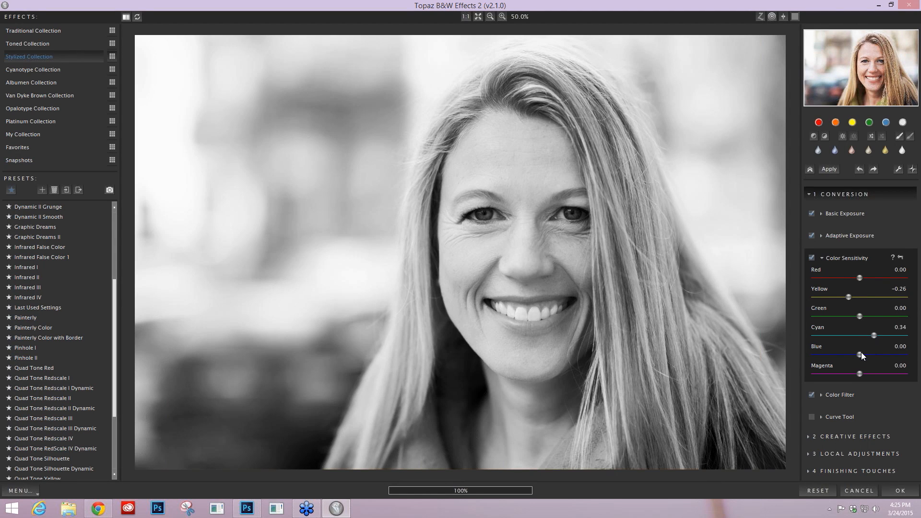
drag(860, 354, 880, 355)
click(882, 353)
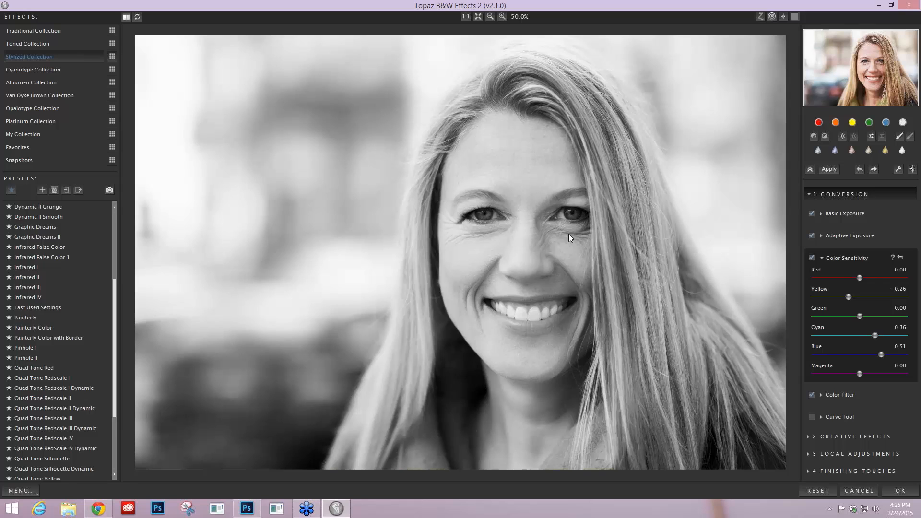
click(569, 216)
Step: Close the conversion settings and look over the available Creative Effects without enabling any
click(821, 258)
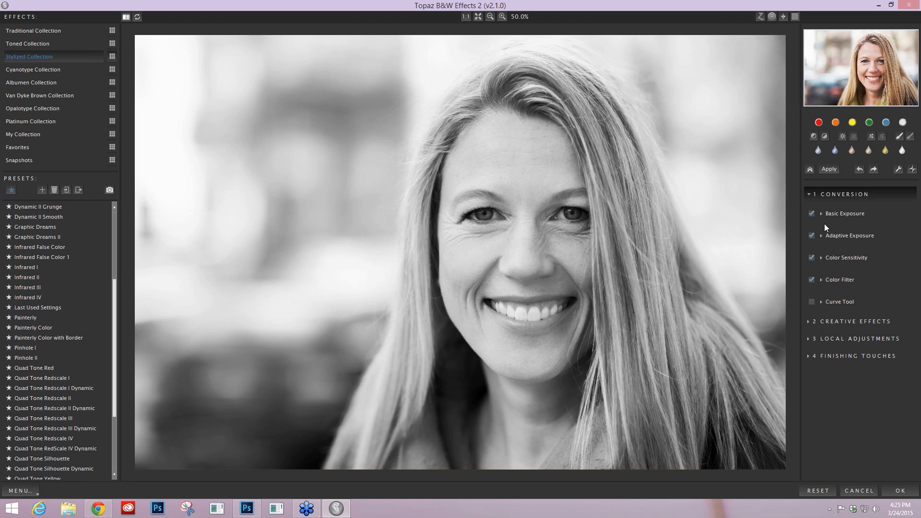
click(844, 194)
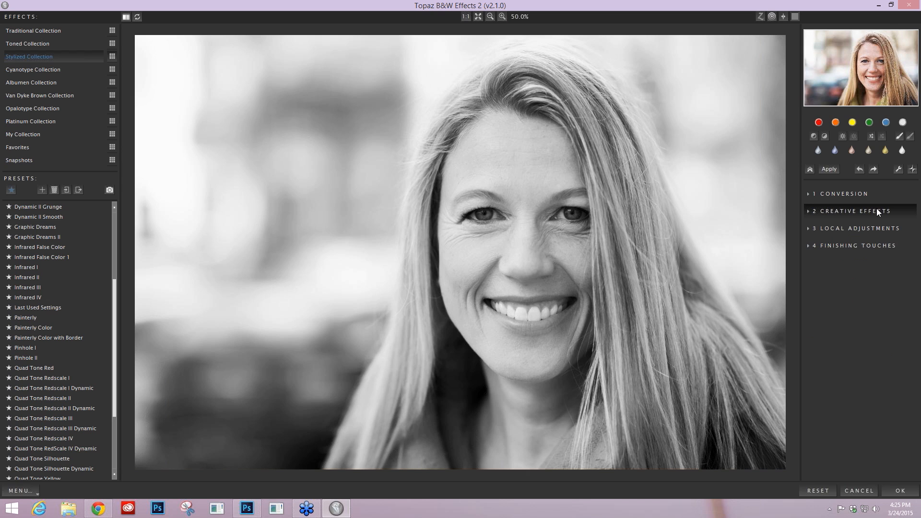
click(876, 211)
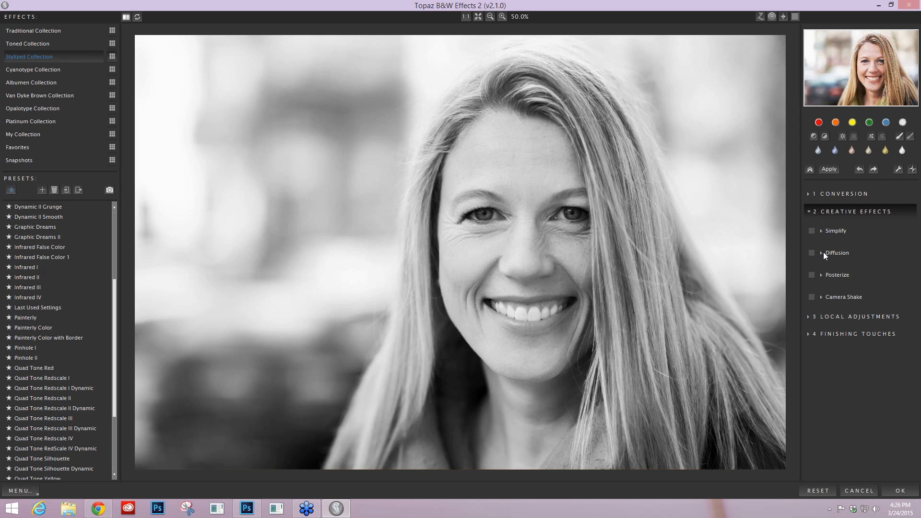
click(819, 216)
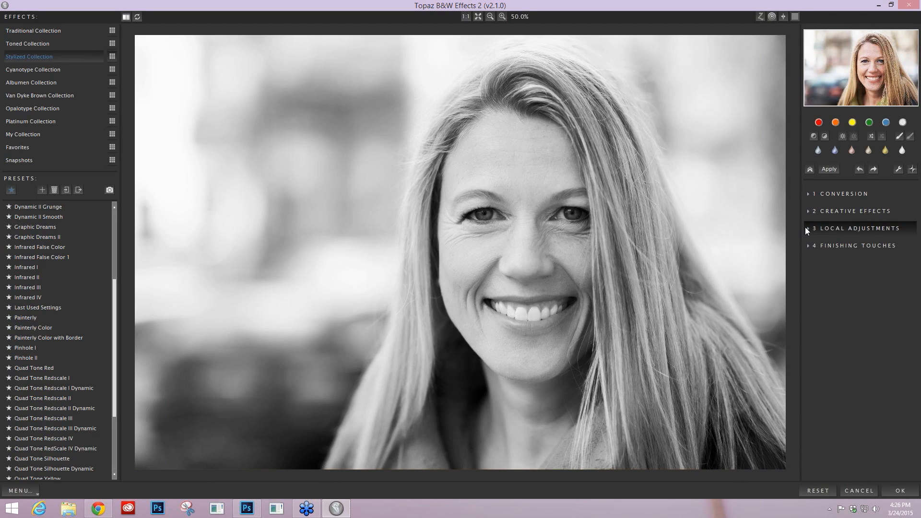
Step: Choose Smooth as the local adjustment type and view the upper face and forehead at 100%
click(805, 229)
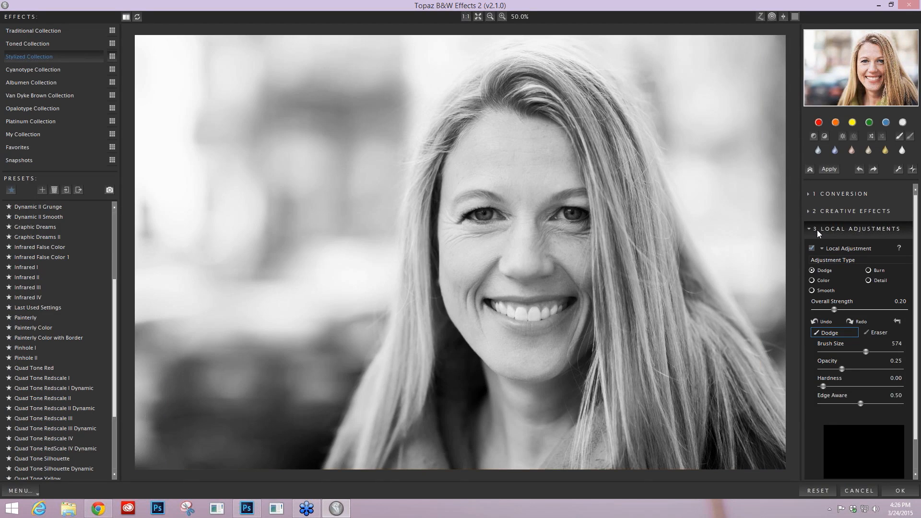
drag(915, 230, 915, 232)
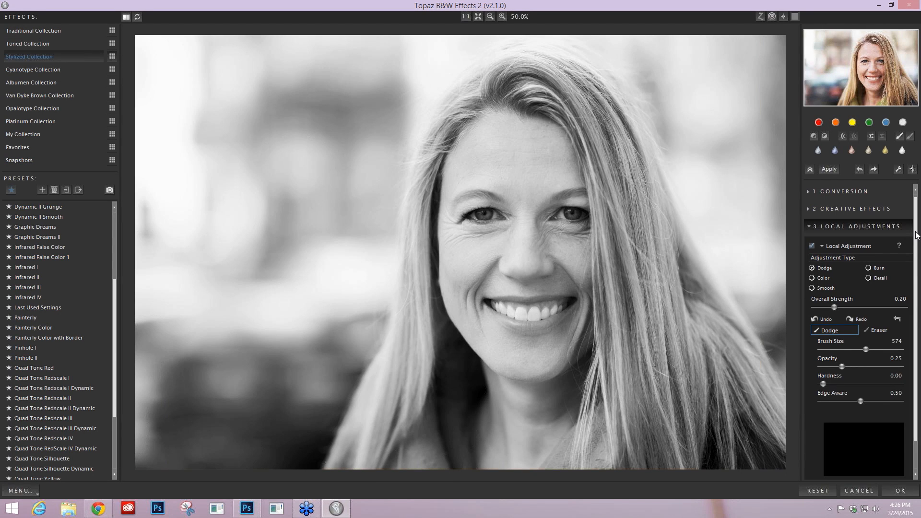
scroll(871, 251, down, 2)
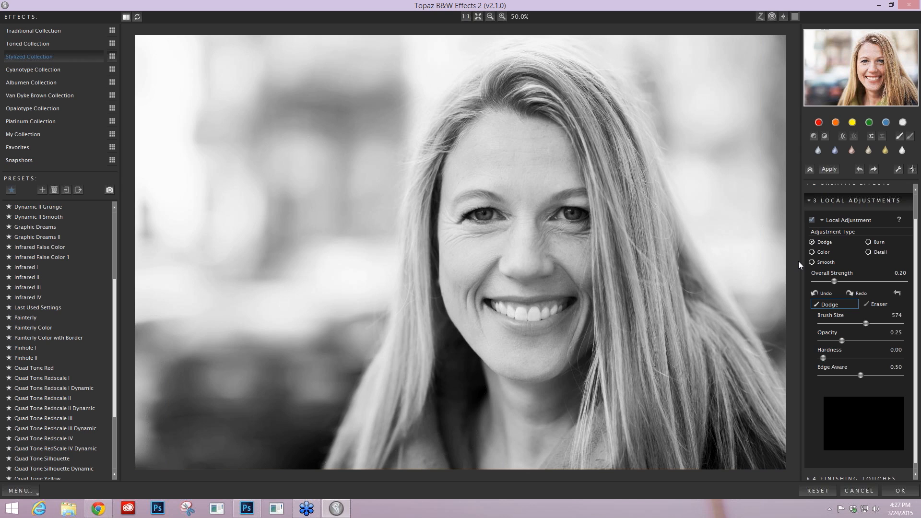
click(811, 262)
click(853, 58)
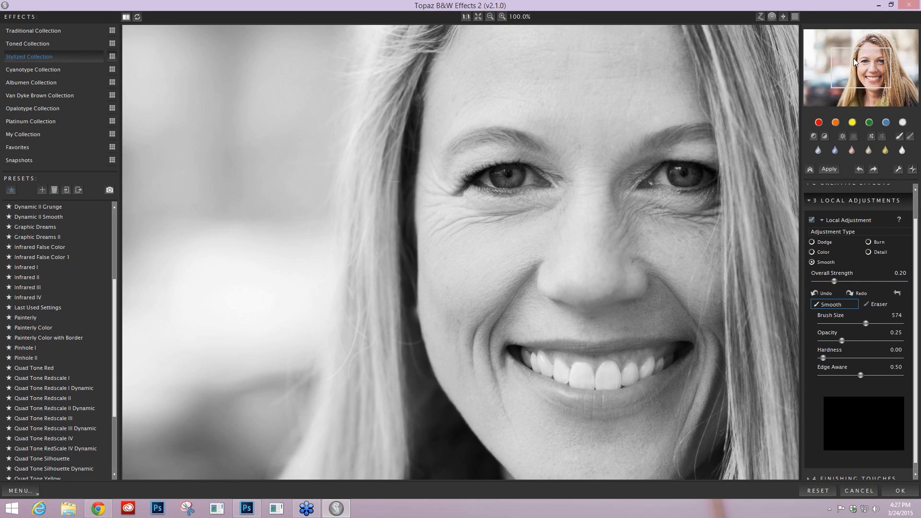
drag(853, 59, 865, 50)
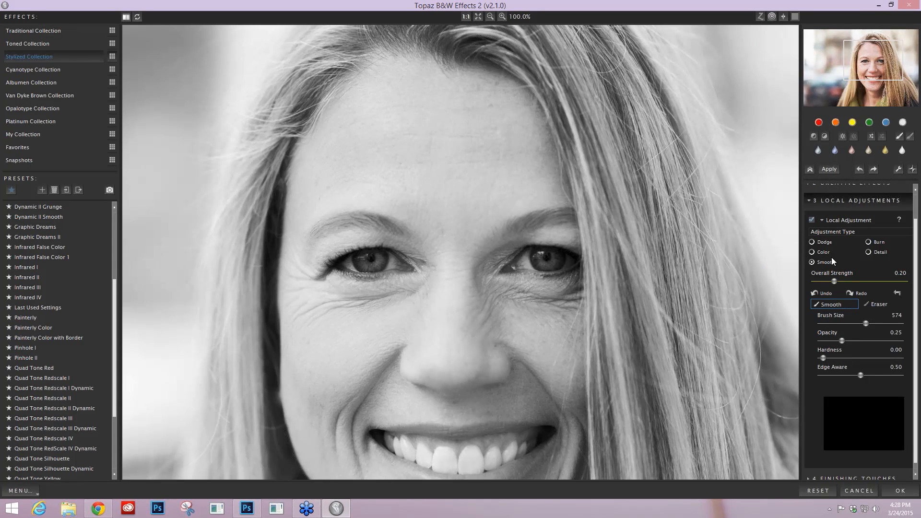
Step: Set the Smooth brush size to 192 and its opacity to 0.20, and check the skin in the original color portrait
click(840, 324)
drag(841, 326, 835, 328)
drag(835, 328, 838, 341)
click(504, 169)
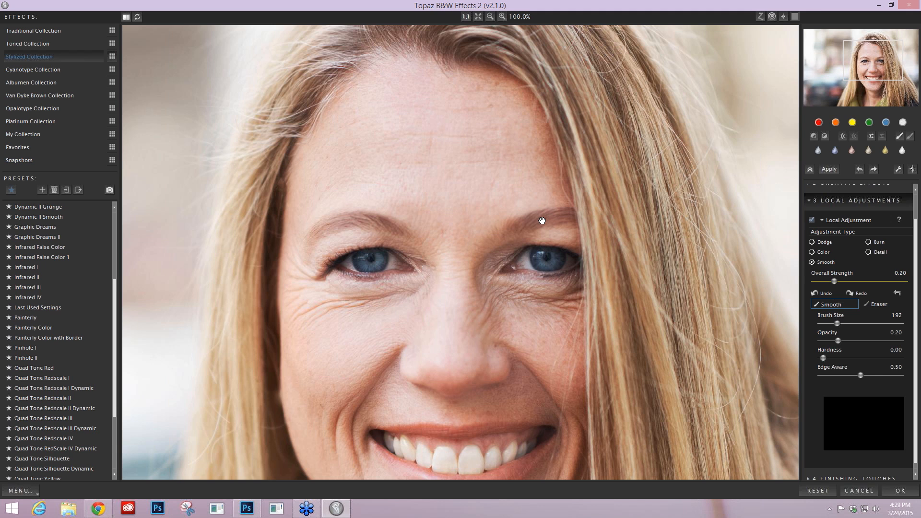
key(XF86AudioRaiseVolume)
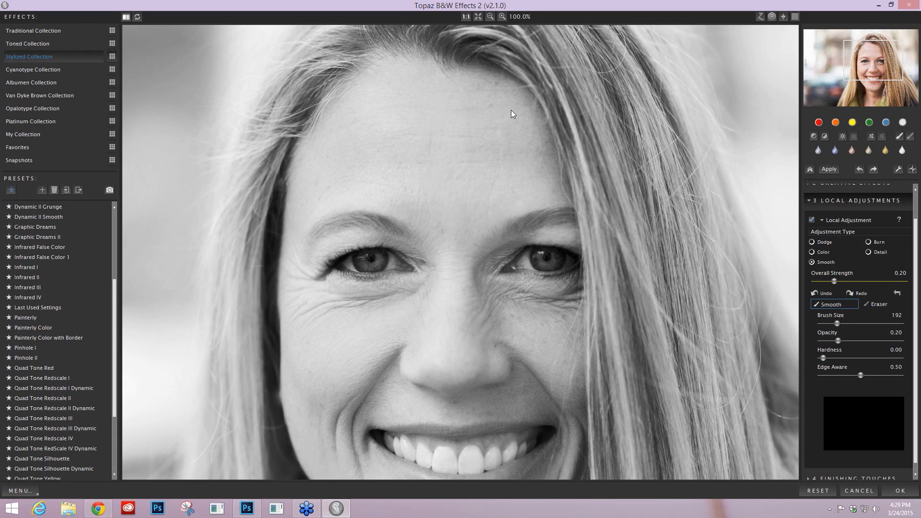
Step: Brush smoothing over the forehead, cheeks and chin, and compare the face with the local adjustment off and on
drag(511, 110, 398, 166)
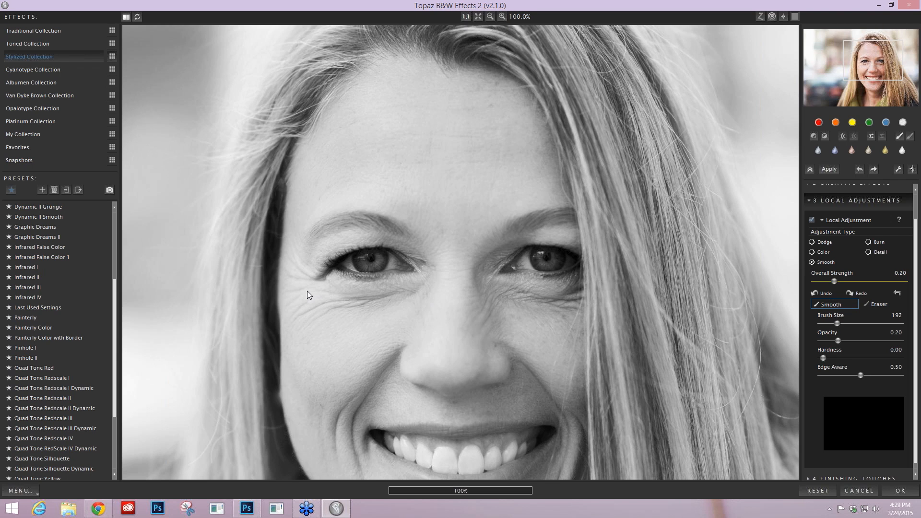
drag(307, 291, 295, 405)
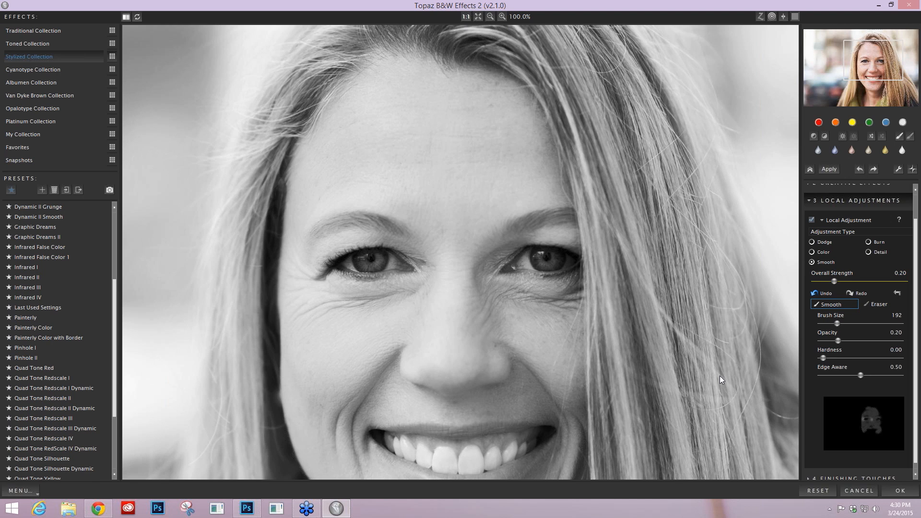
drag(872, 61, 871, 81)
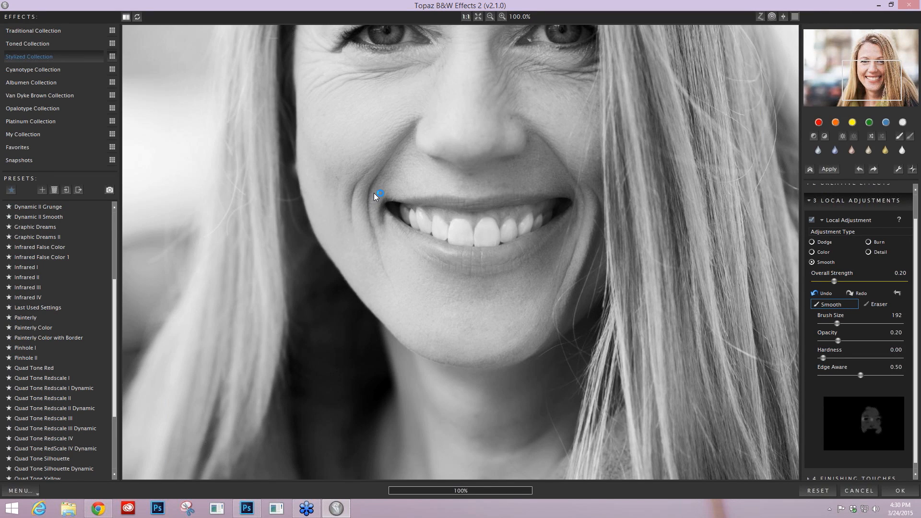
click(876, 73)
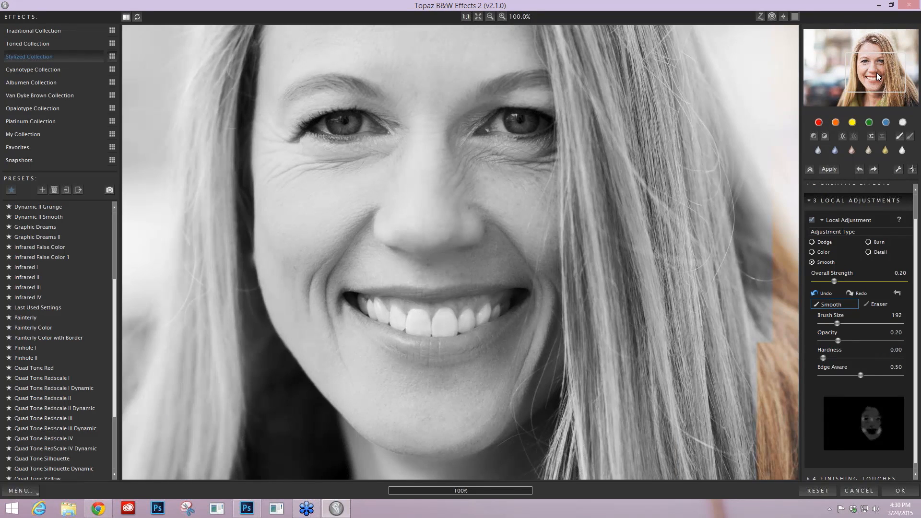
click(812, 219)
click(812, 220)
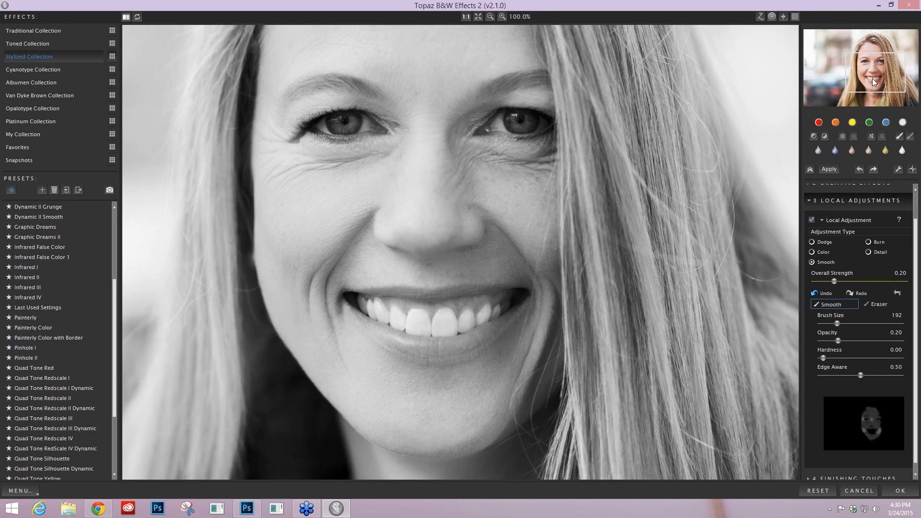
Step: Set Edge Aware to 0.00 and the brush size to 41, and smooth the fine lines around the eyes
drag(872, 78, 869, 74)
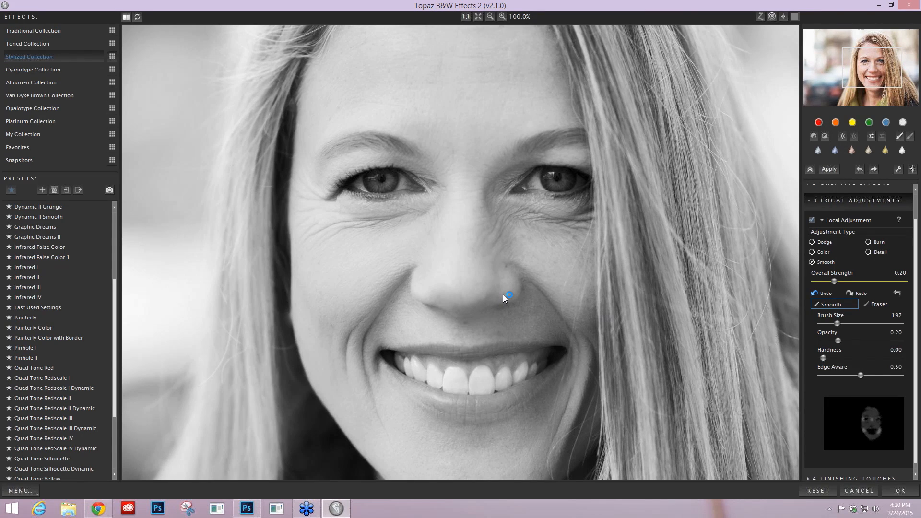
drag(860, 375, 822, 375)
click(360, 222)
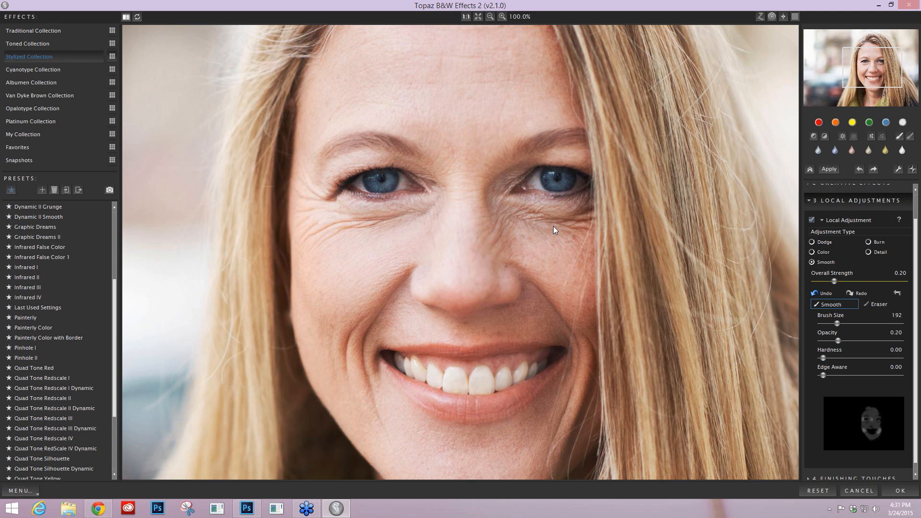
drag(836, 324, 824, 324)
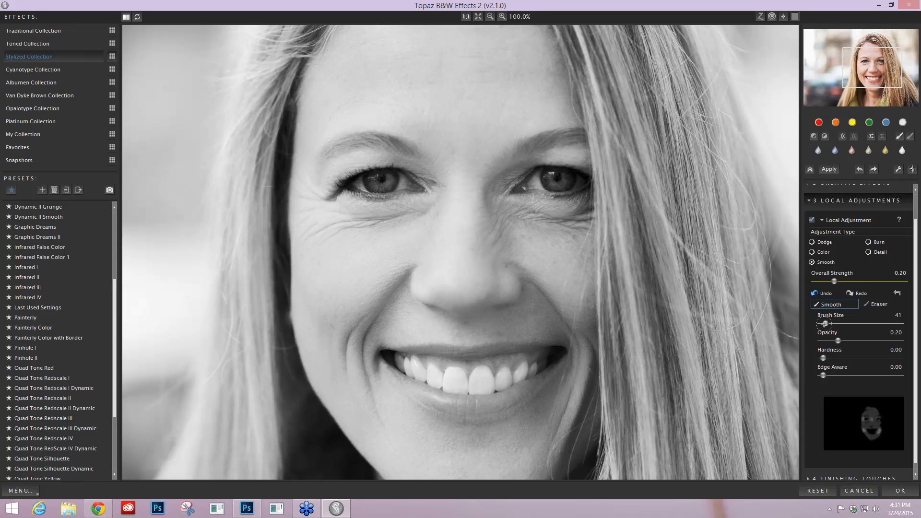
drag(824, 324, 827, 323)
scroll(520, 219, down, 1)
drag(500, 205, 498, 206)
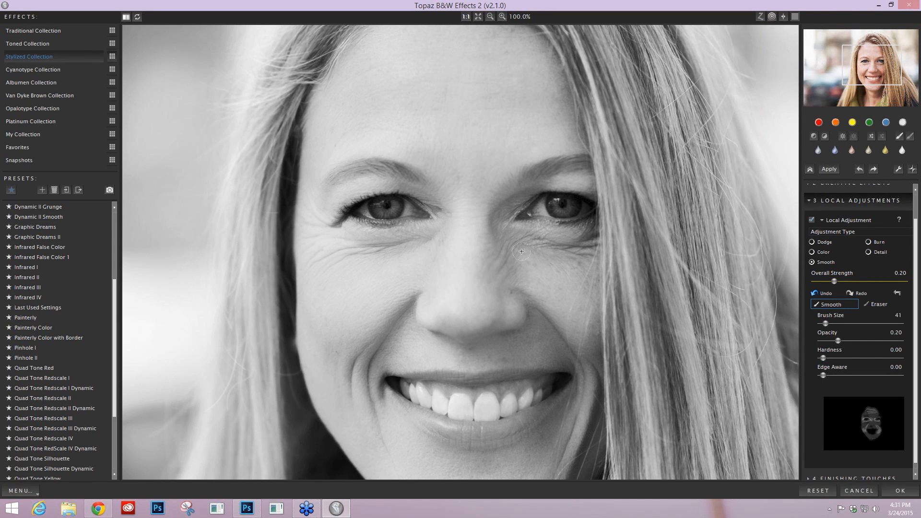
Step: Compare the face with and without the local adjustment, and set the smoothing's overall strength to 0.86 after trying 0.62
click(812, 220)
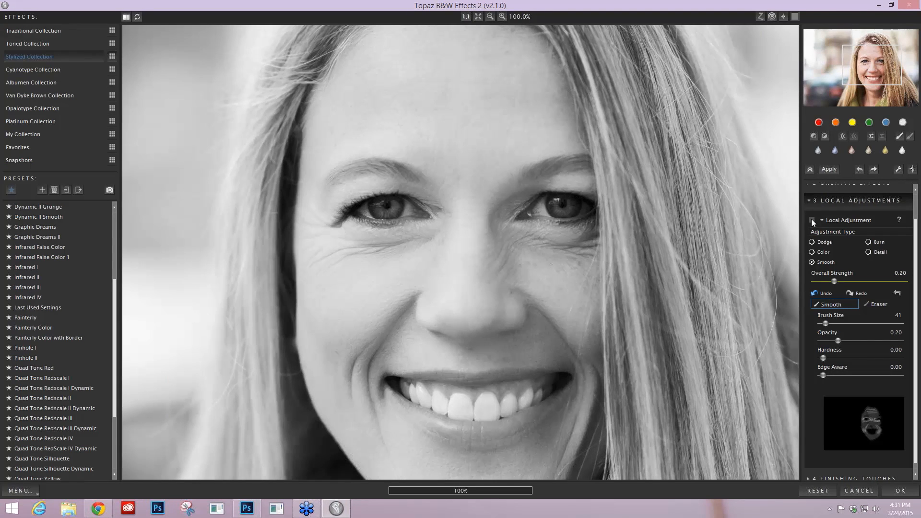
click(811, 220)
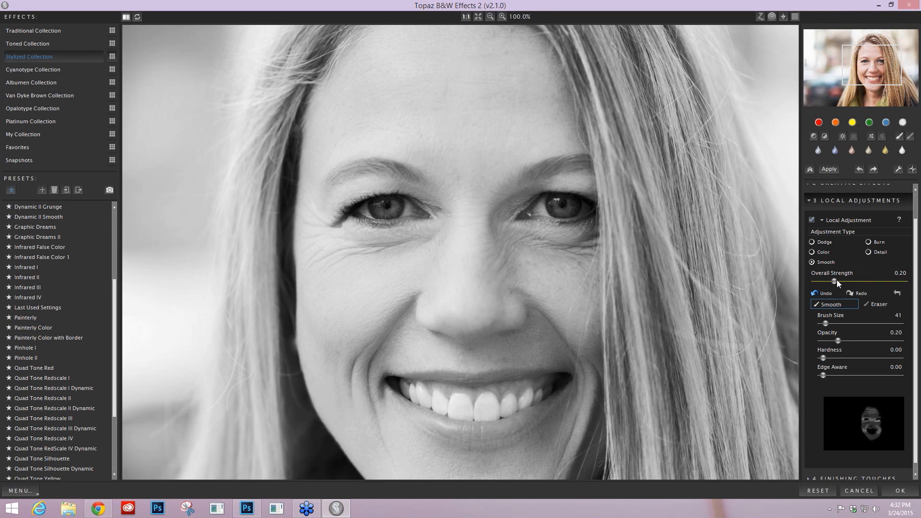
drag(835, 281, 870, 281)
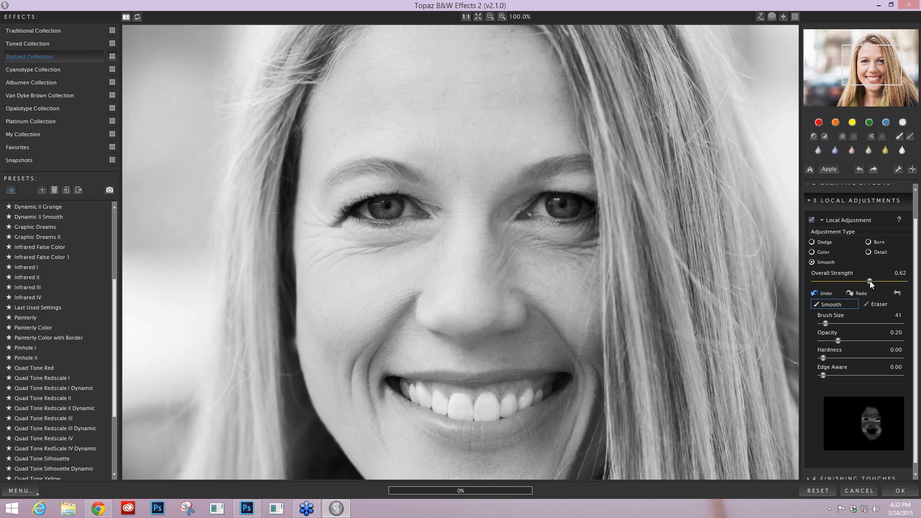
drag(869, 282, 890, 281)
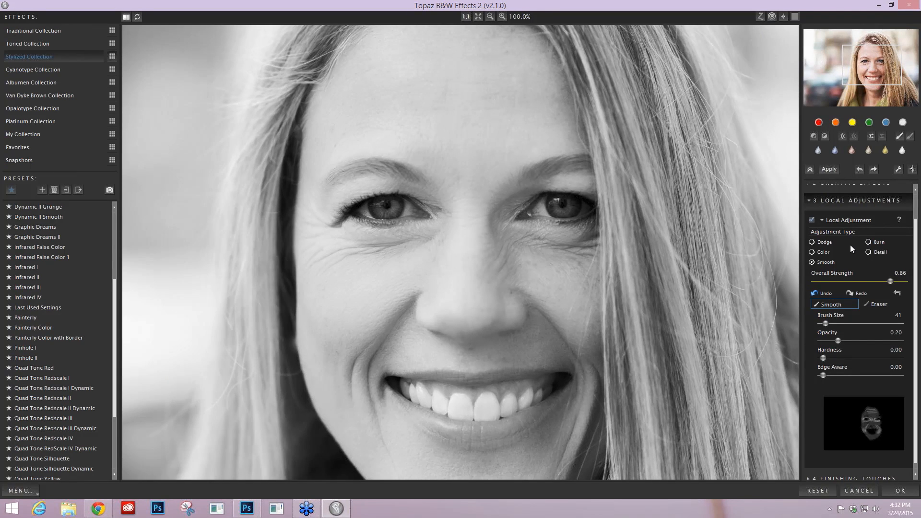
Step: Switch the local adjustment to Detail with overall strength 0.20, and set the brush size to 41 and opacity to 0.30
click(839, 281)
click(868, 252)
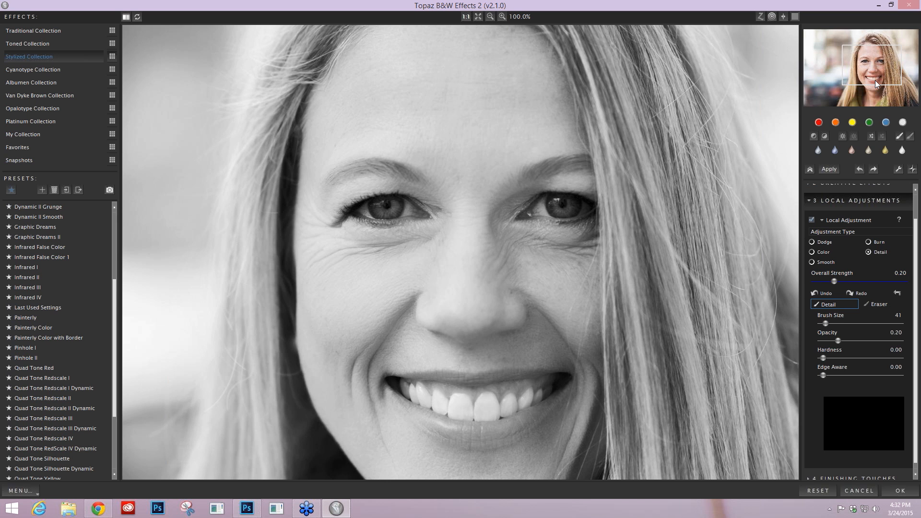
drag(875, 80, 876, 86)
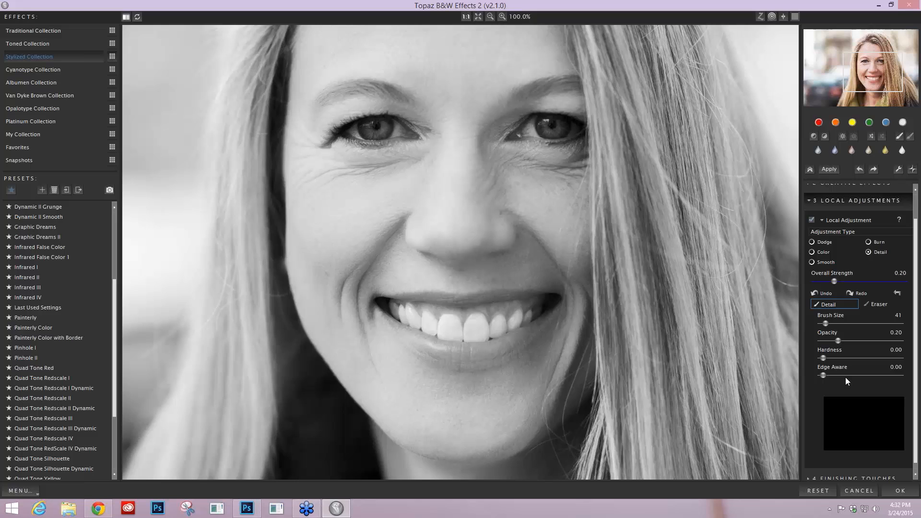
drag(825, 323, 824, 323)
drag(823, 323, 826, 323)
drag(897, 375, 896, 375)
Step: Brush detail into both eyes and the lips, raising Edge Aware to 1.00, and compare the whole portrait with the local adjustment toggled
click(528, 131)
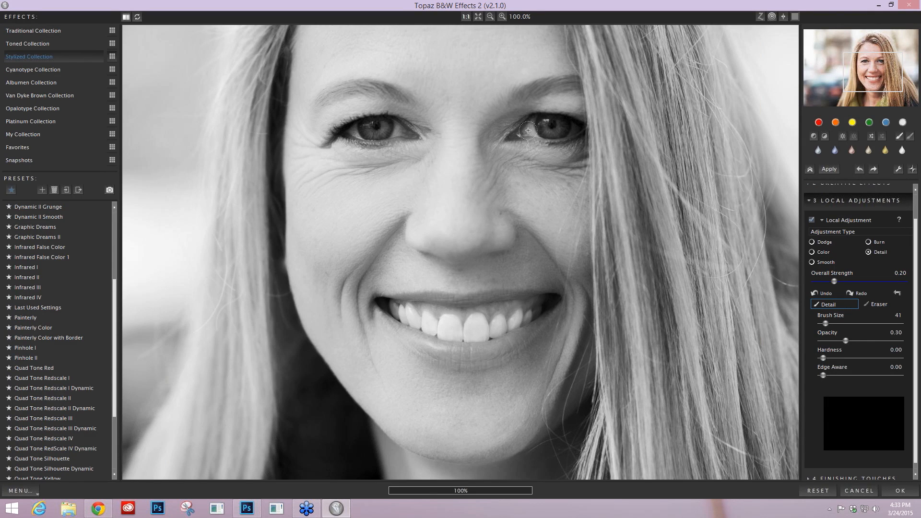
drag(528, 131, 577, 126)
drag(565, 125, 549, 128)
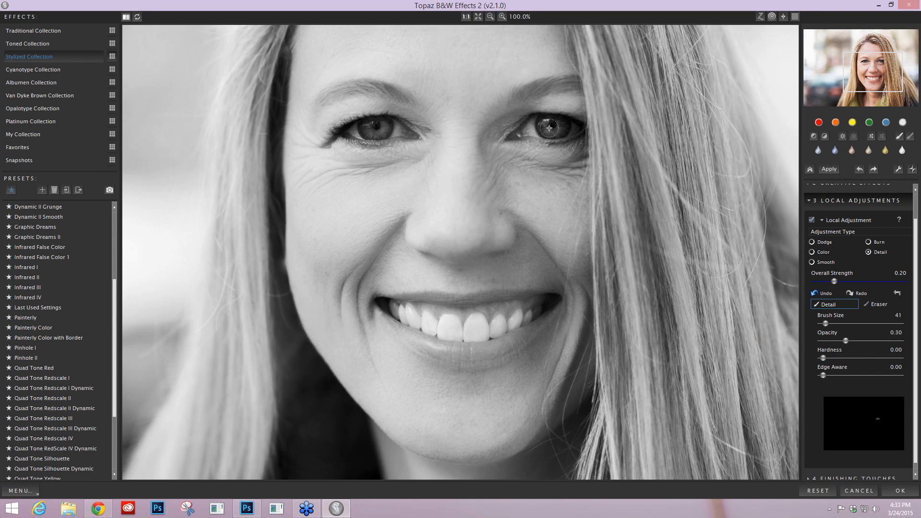
drag(549, 128, 545, 122)
drag(402, 130, 386, 125)
drag(454, 343, 531, 295)
key(ctrl+minus)
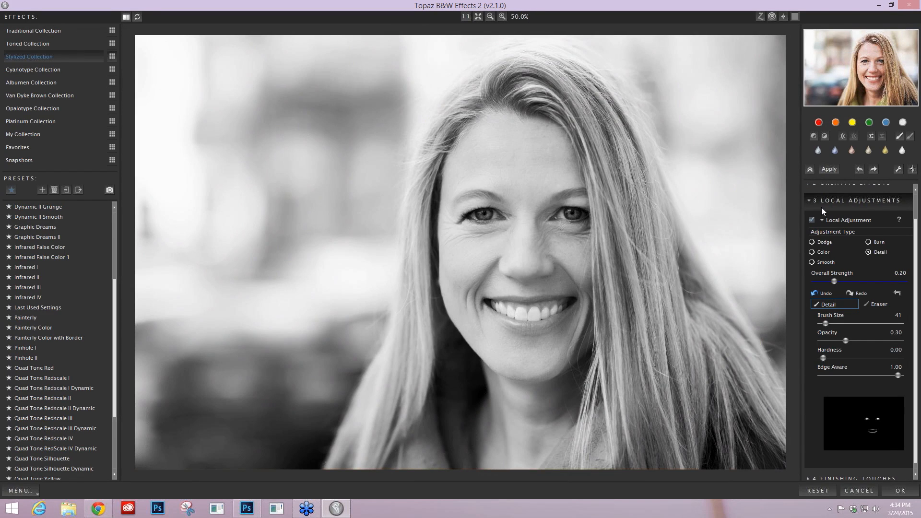
click(811, 219)
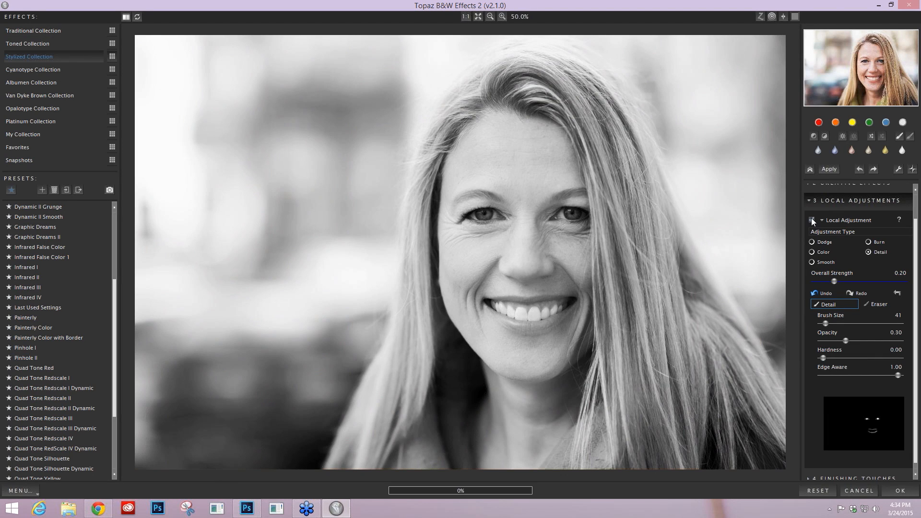
Step: Enable Silver and Paper Tone with paper tone strength 0.34 and tonal strength 0.19, and compare the portrait with and without it
click(817, 200)
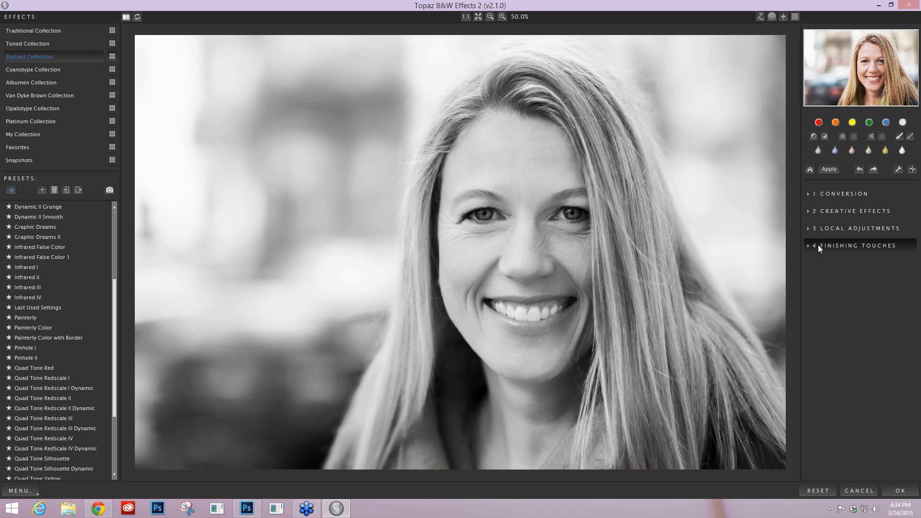
click(818, 245)
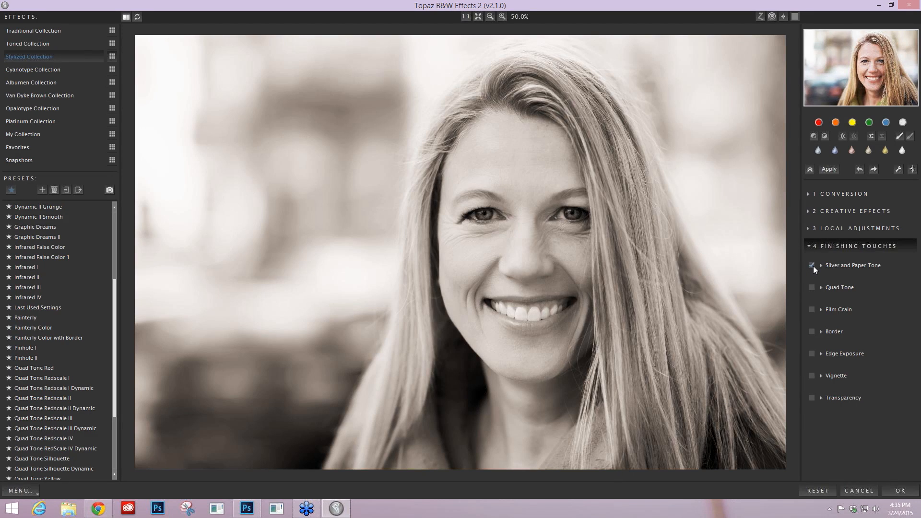
click(810, 266)
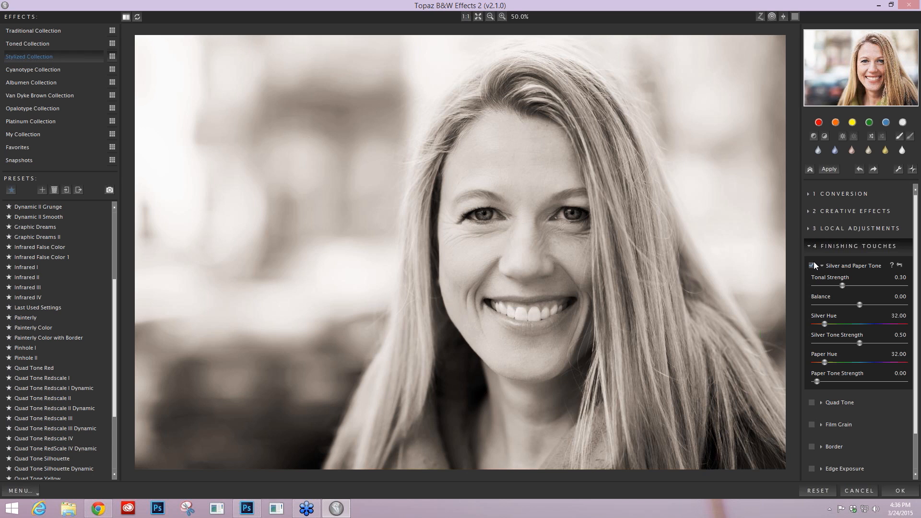
drag(817, 382, 821, 382)
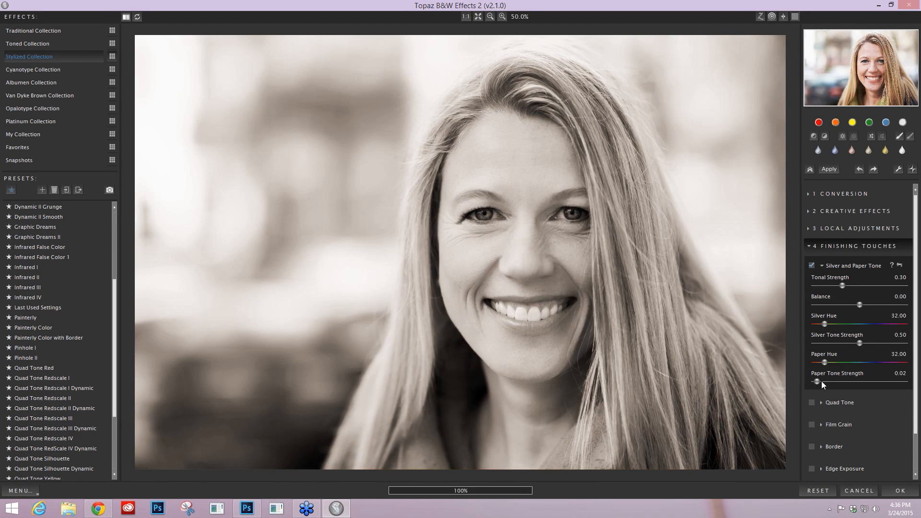
drag(821, 380, 837, 381)
drag(837, 381, 846, 381)
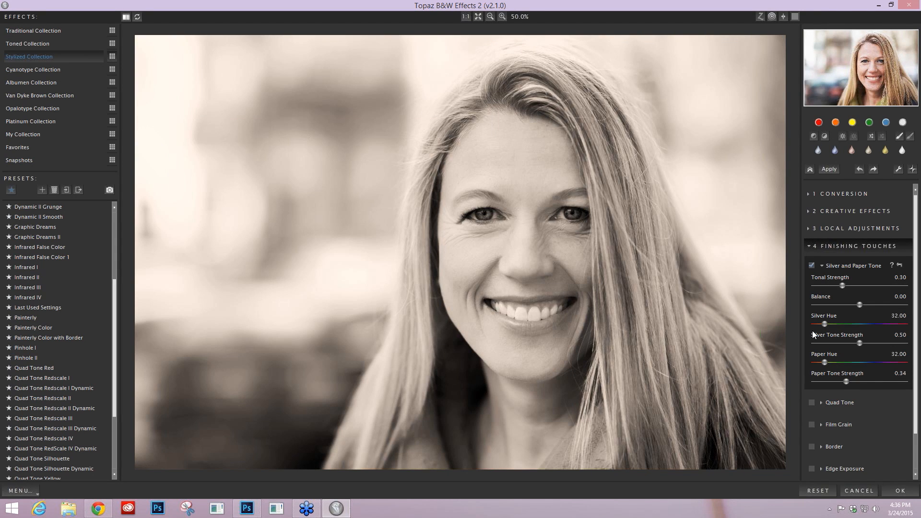
drag(842, 286, 833, 285)
click(811, 266)
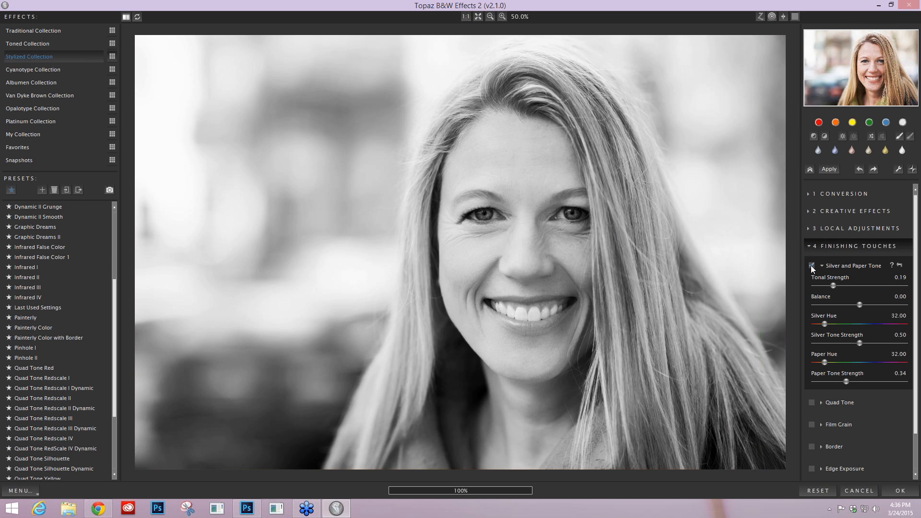
click(812, 266)
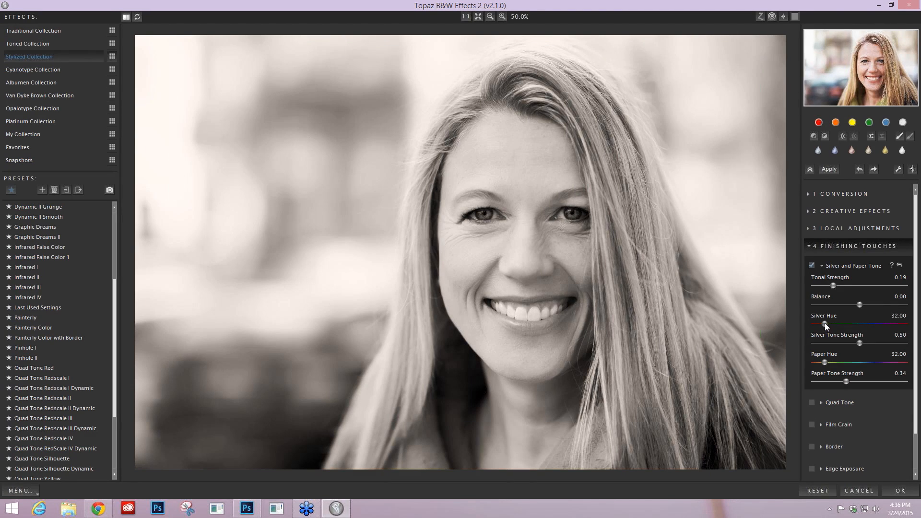
Step: Try silver hue 6, paper hue 46 and silver tone strength 0.78, with the tone balance at -0.68 and 0.64
drag(824, 324, 817, 324)
drag(824, 363, 826, 363)
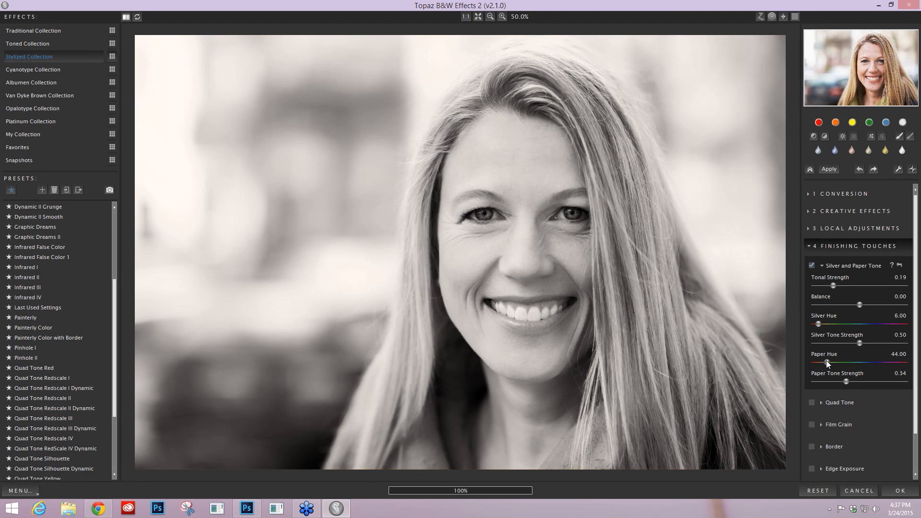
drag(827, 363, 828, 363)
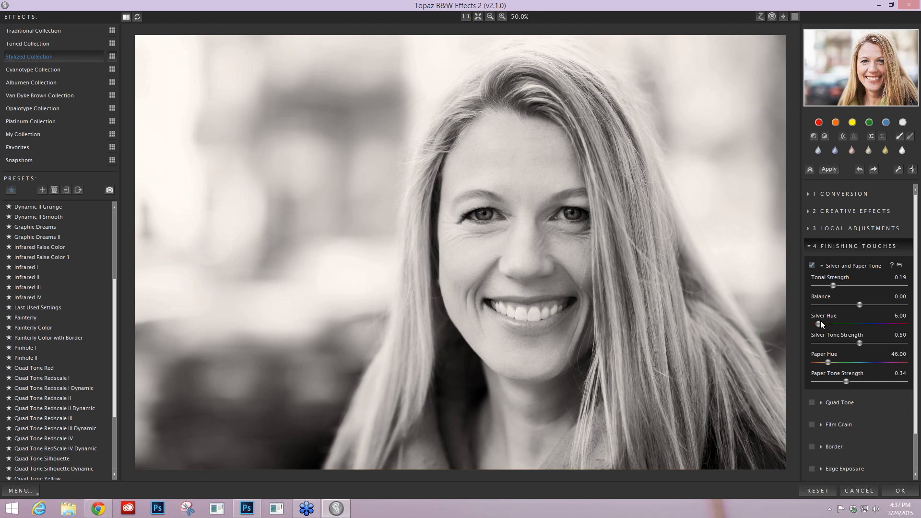
drag(859, 342, 883, 343)
drag(859, 305, 831, 305)
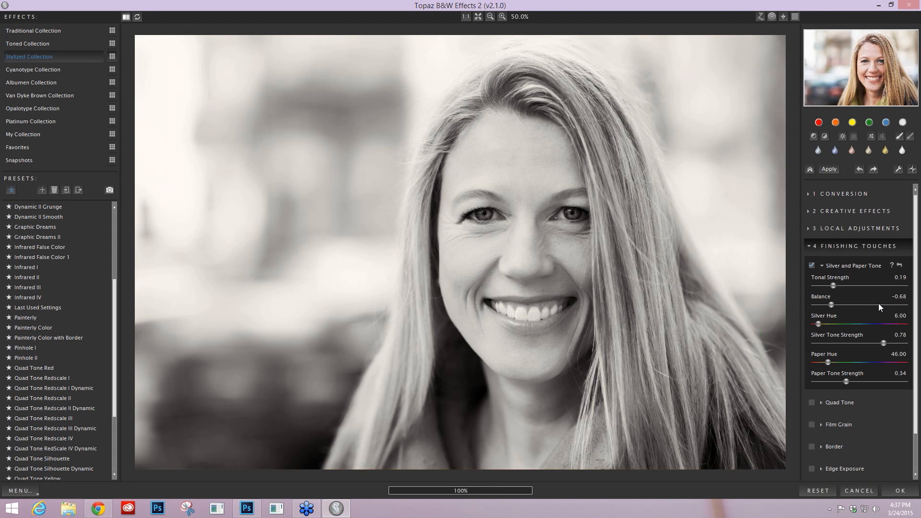
click(879, 304)
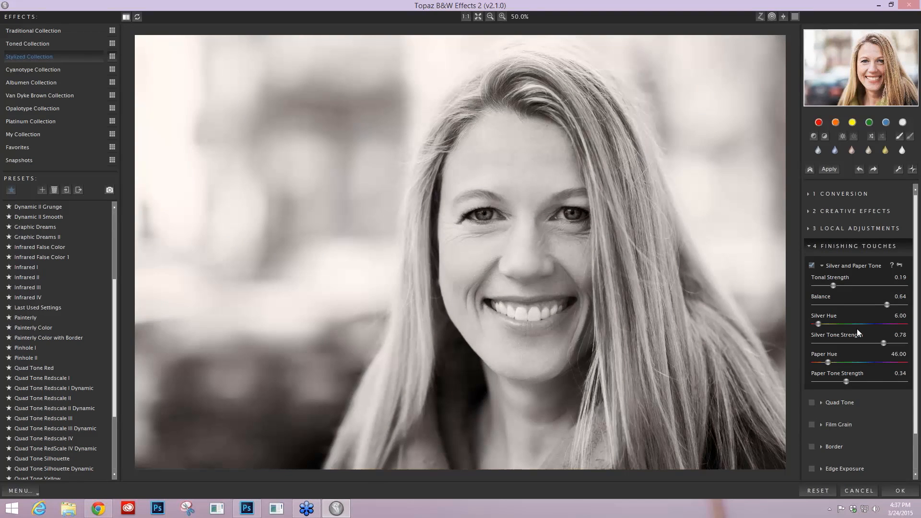
Step: Reset the Silver and Paper Tone settings, and set tonal strength to 0.18 and paper tone strength to 0.33
click(851, 300)
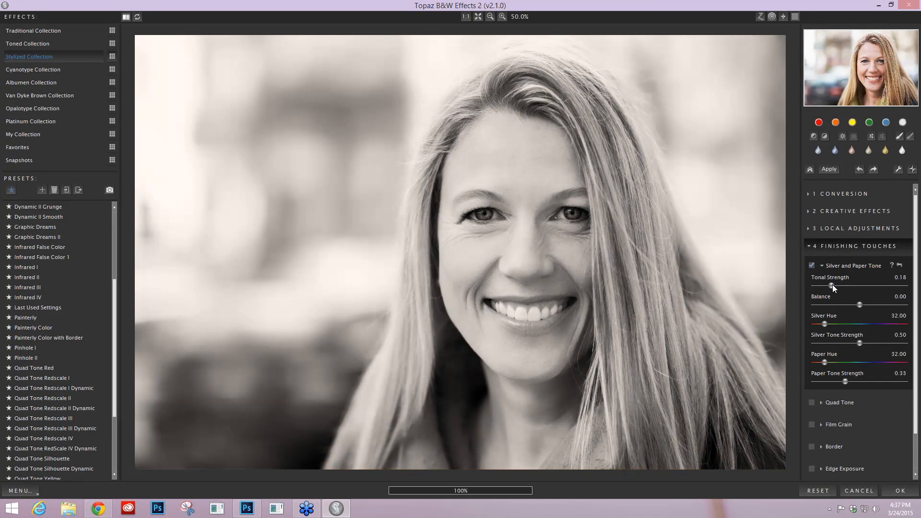
click(822, 265)
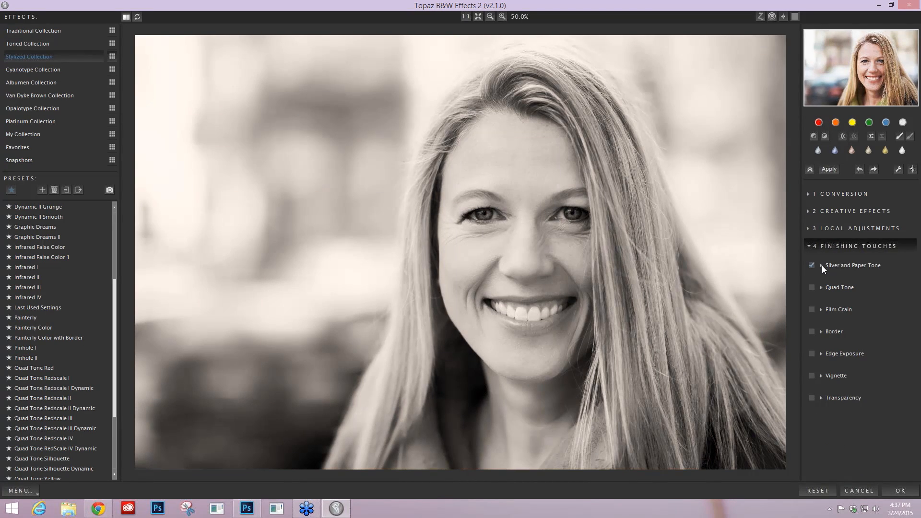
Step: Enable Film Grain, compare the face at full size with and without it, and set the grain contrast to 3.28
click(825, 310)
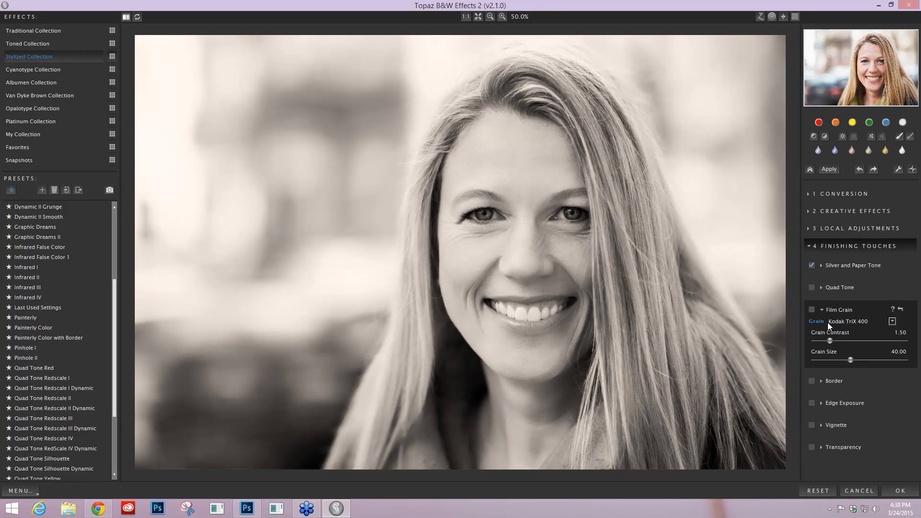
click(812, 309)
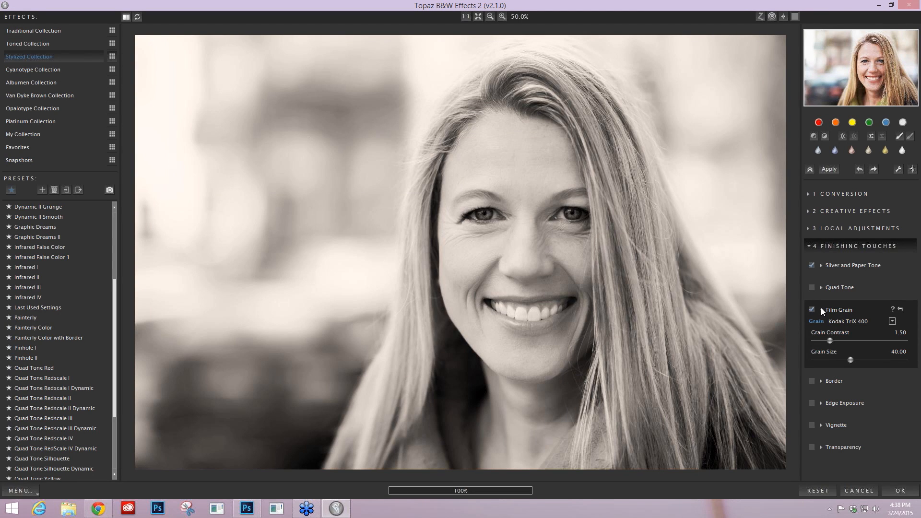
click(476, 18)
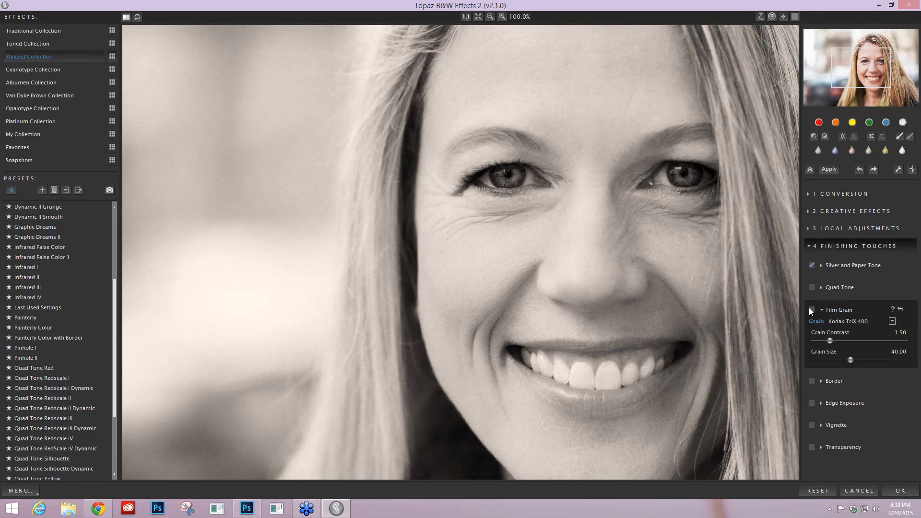
click(812, 309)
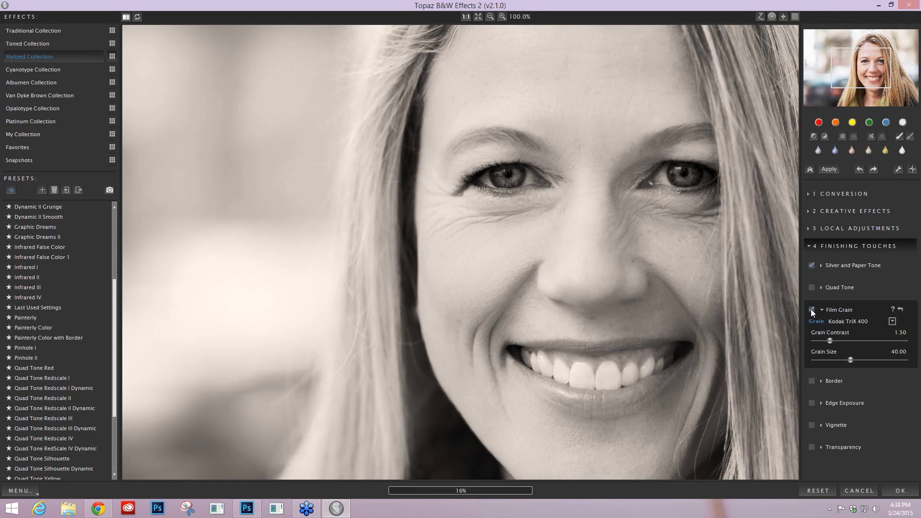
drag(830, 340, 843, 340)
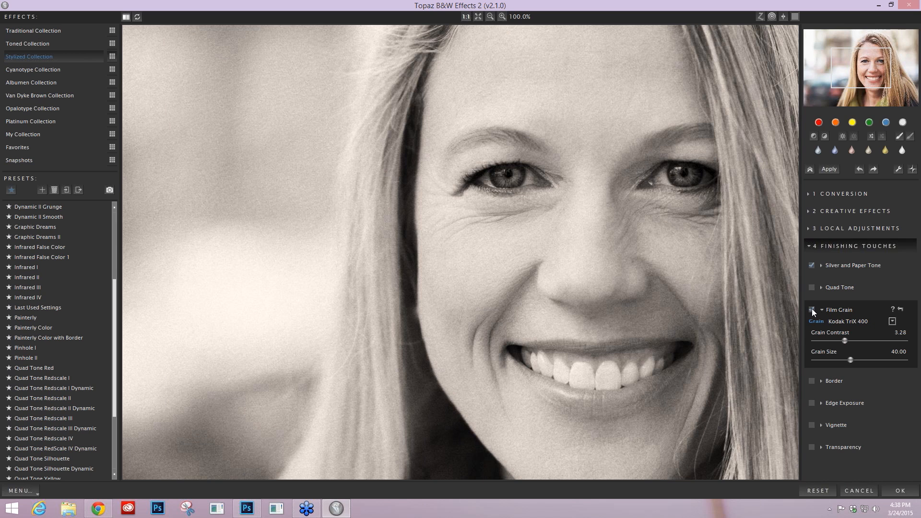
Step: Change the film grain type to Kodak TMaxPro 100 and check the whole portrait
click(847, 321)
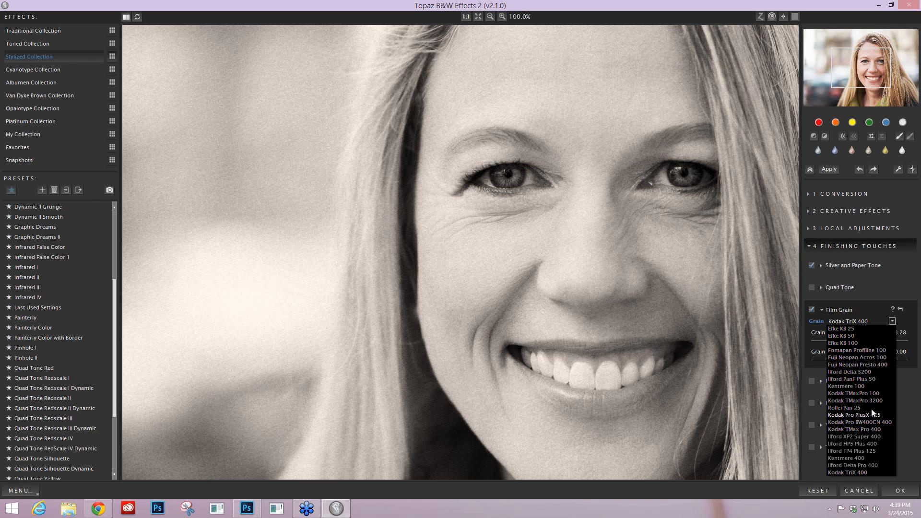
click(863, 393)
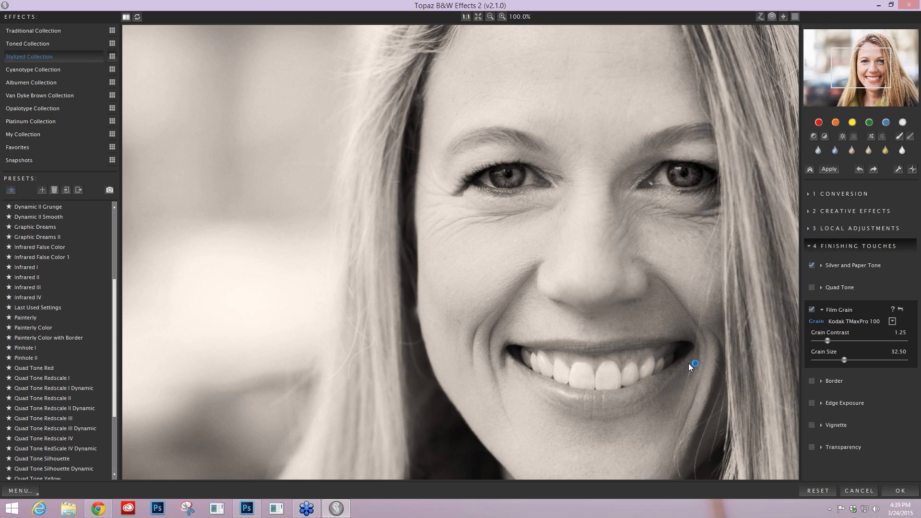
scroll(689, 363, down, 1)
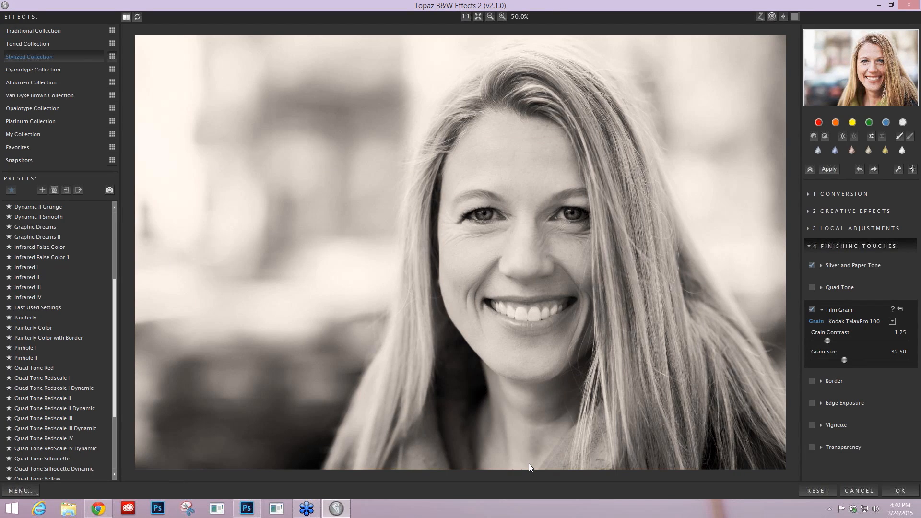
Step: Enable Edge Exposure, set the left edge's exposure to 0.17, and compare the image with and without the effect
click(820, 402)
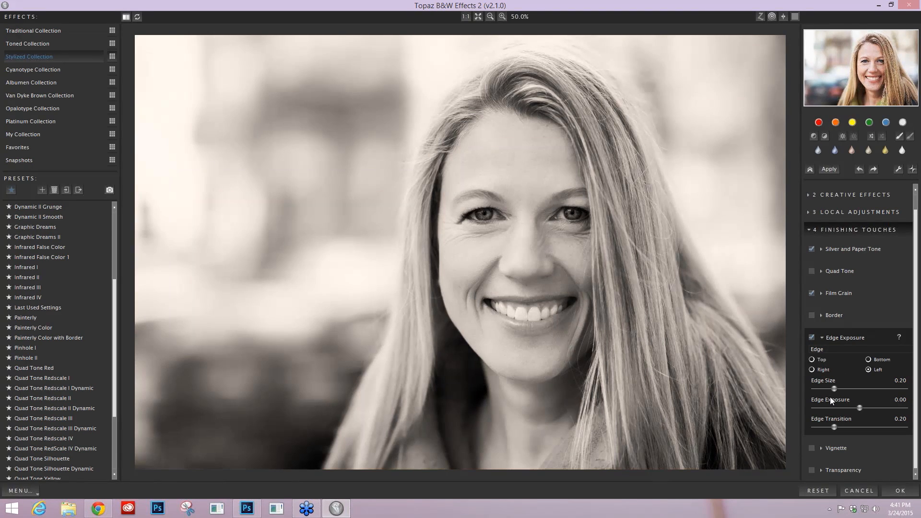
click(861, 407)
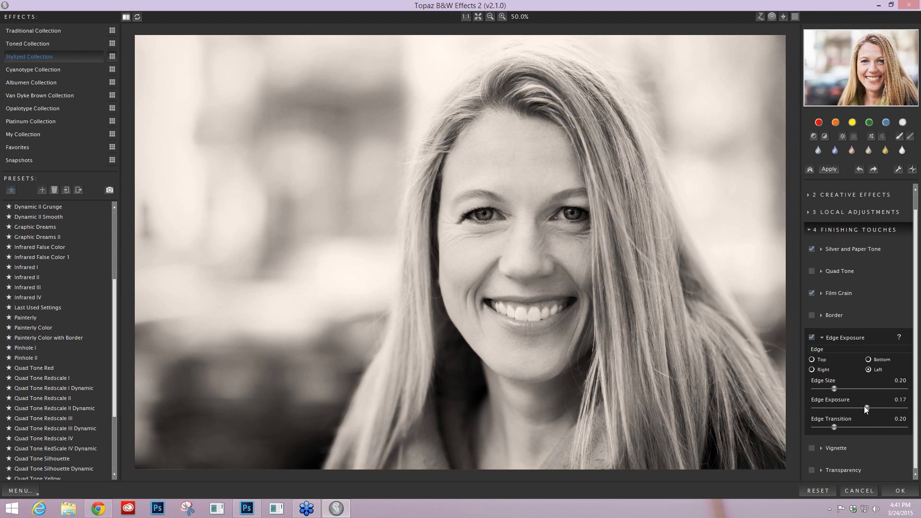
click(811, 338)
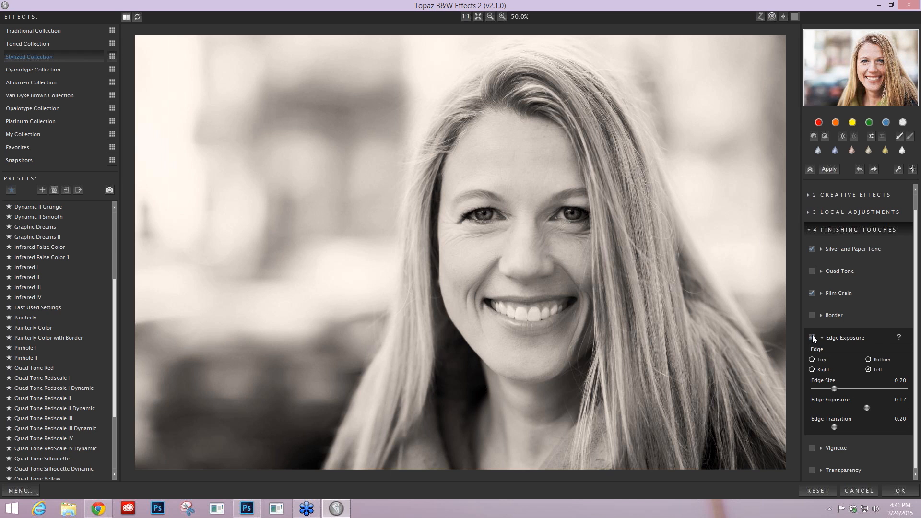
click(811, 337)
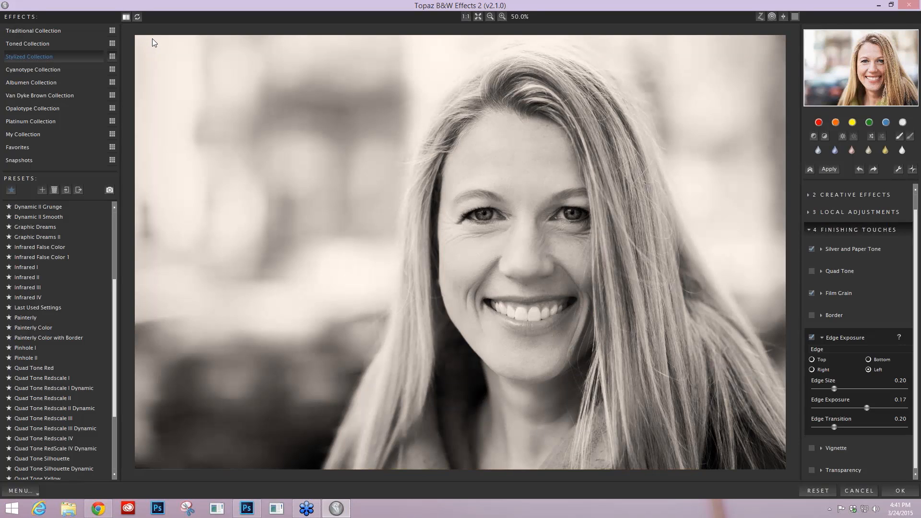
Step: Set the top edge's exposure to 0.12 and reduce its edge size slightly
click(811, 359)
drag(859, 408, 865, 407)
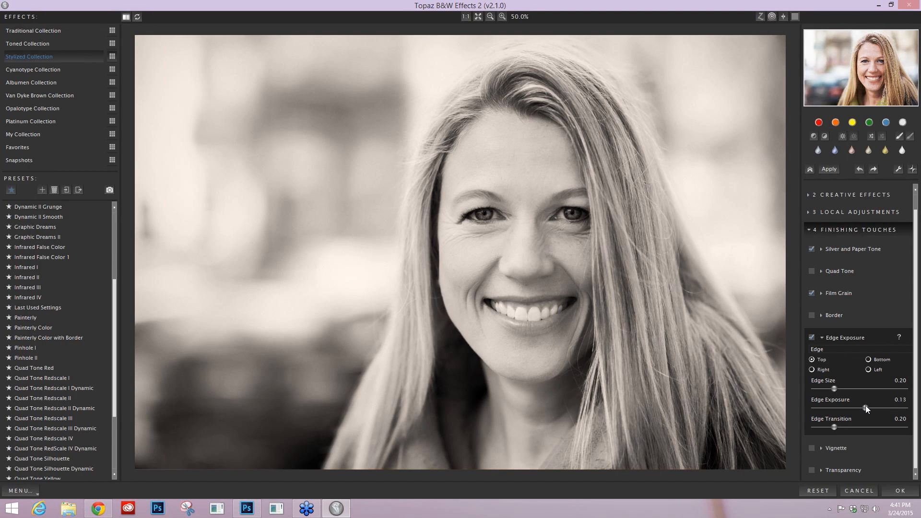
drag(865, 406, 865, 406)
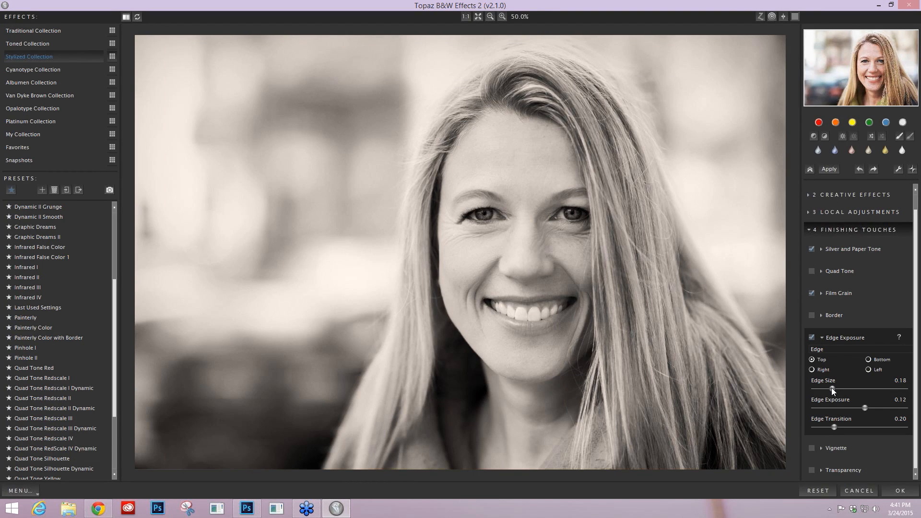
drag(832, 389, 828, 388)
click(892, 337)
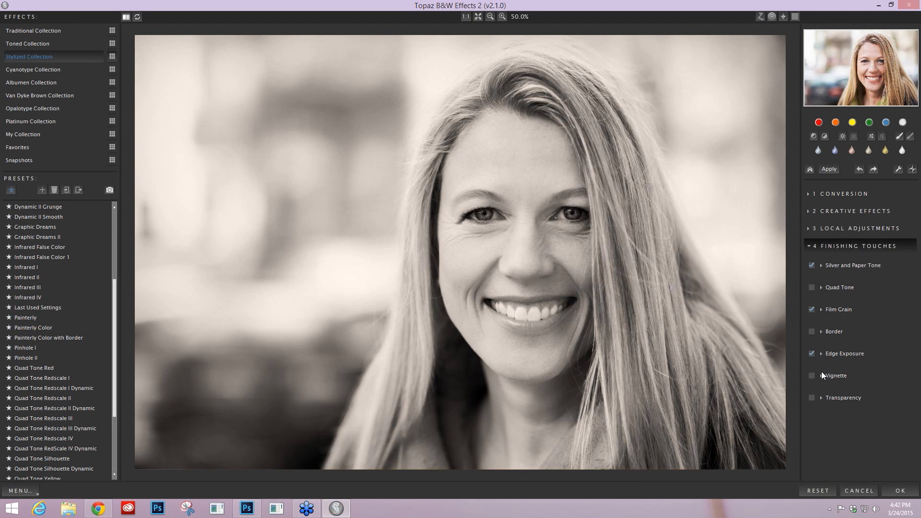
Step: Enable Transparency, set the overall transparency to 1.00, and inspect the face at full size
click(821, 398)
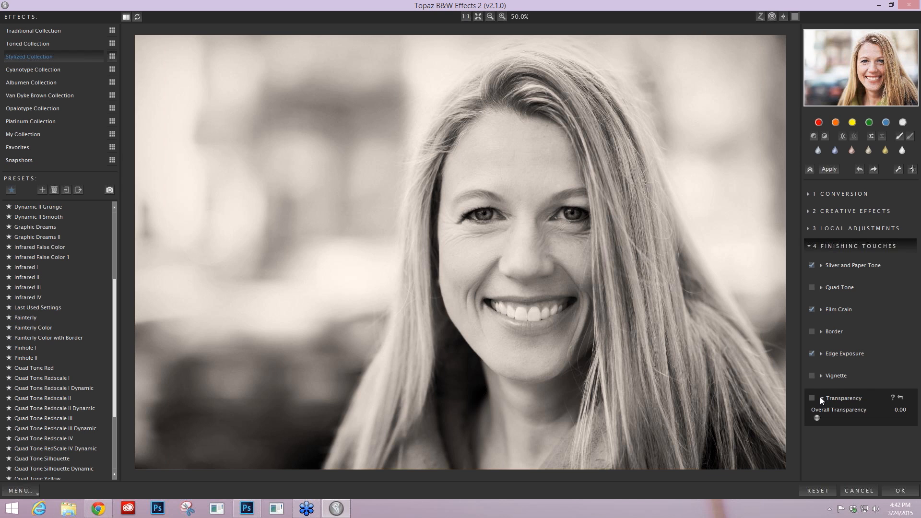
click(835, 418)
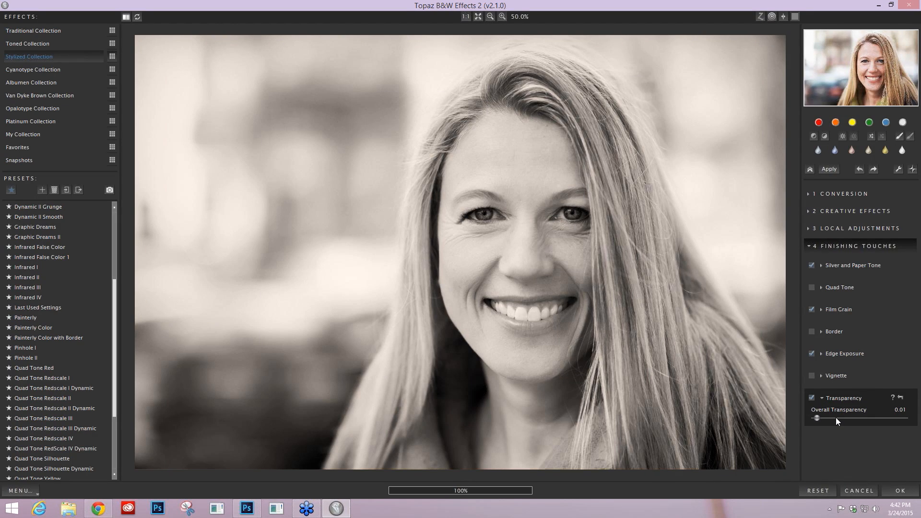
drag(835, 417, 905, 418)
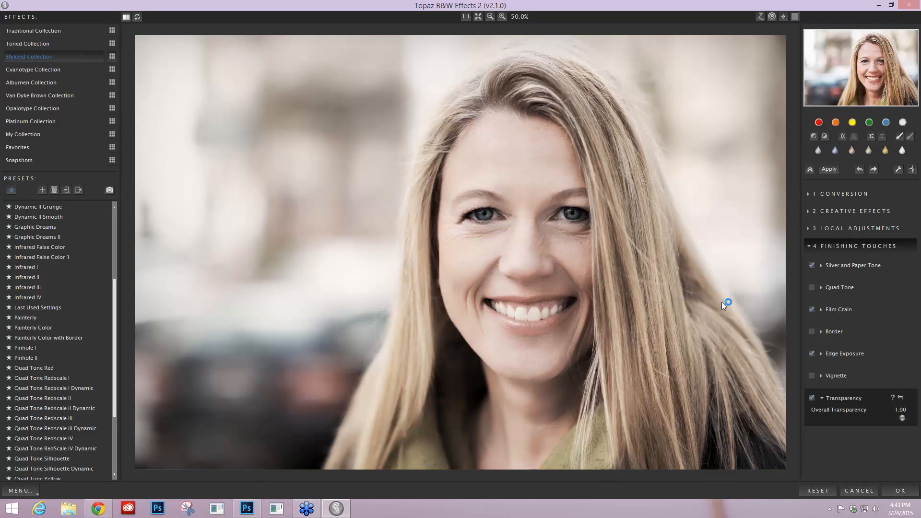
scroll(721, 301, up, 1)
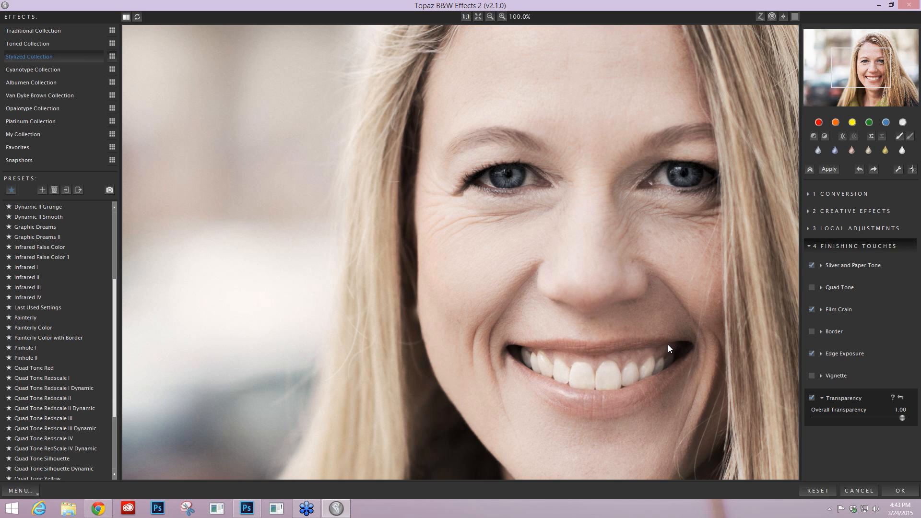
Step: Lower the overall transparency to 0.00, raise it back to 1.00, and check the whole portrait
click(901, 418)
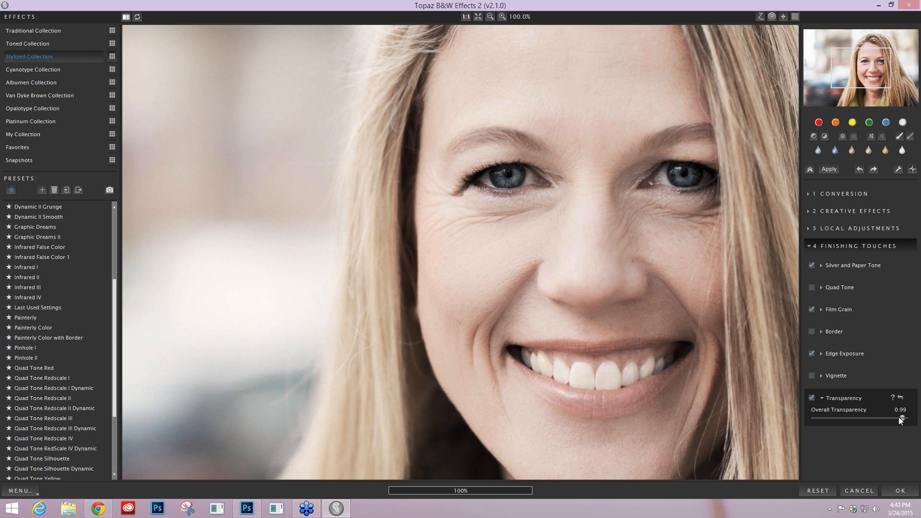
drag(900, 419, 815, 418)
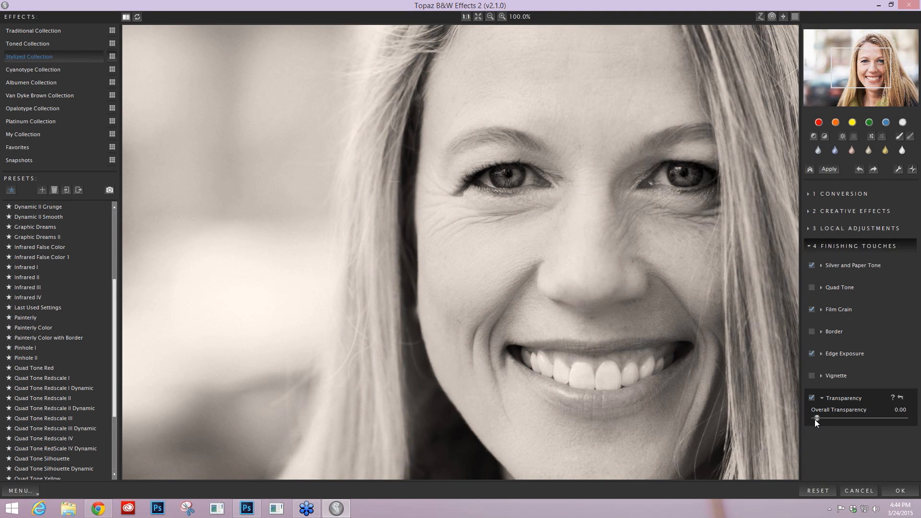
drag(814, 419, 815, 419)
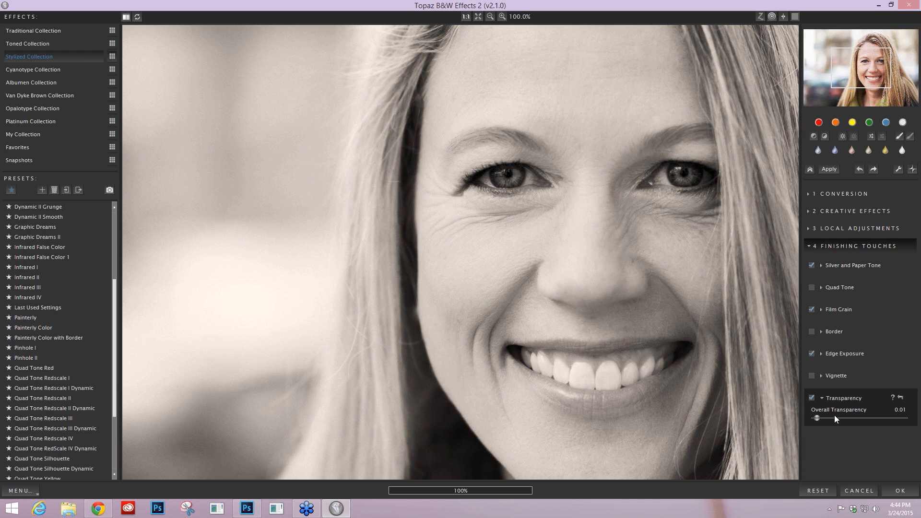
drag(834, 417, 866, 417)
drag(866, 416, 899, 417)
click(899, 417)
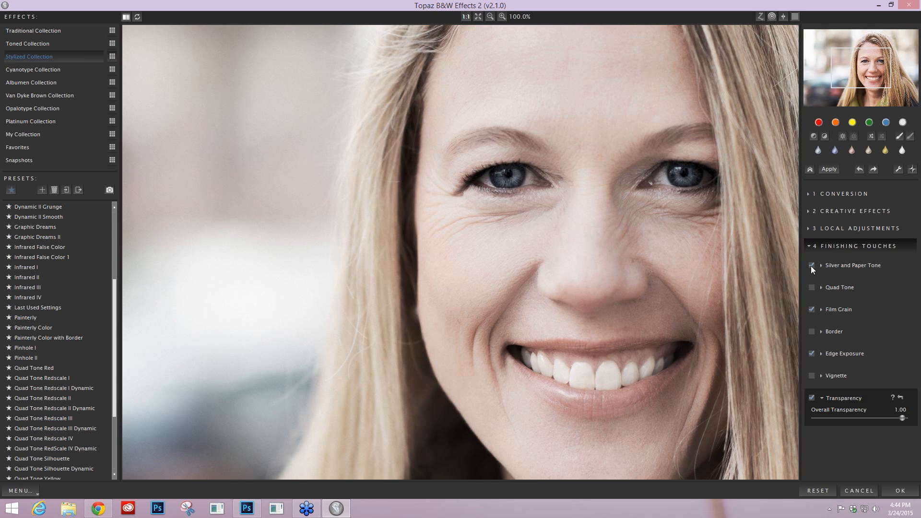
key(ctrl+minus)
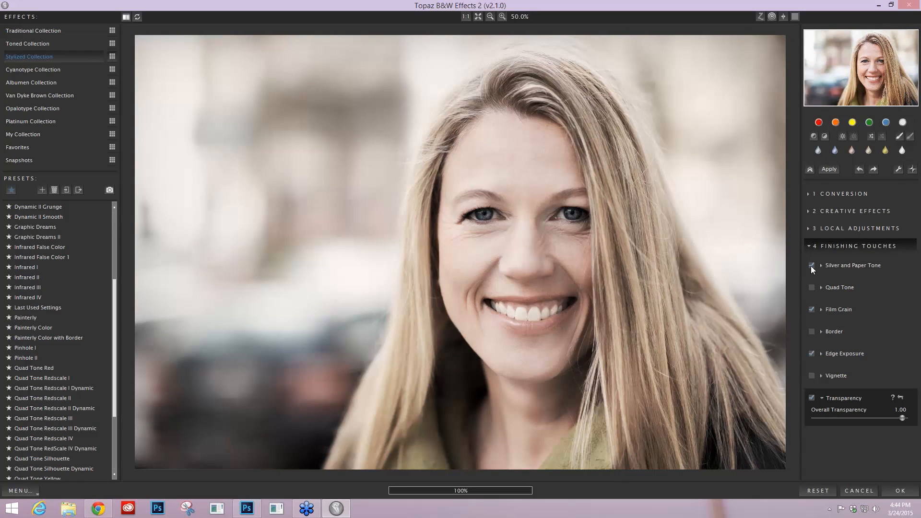
Step: Compare the portrait with and without the local adjustments and Adaptive Exposure, keeping both enabled
click(809, 228)
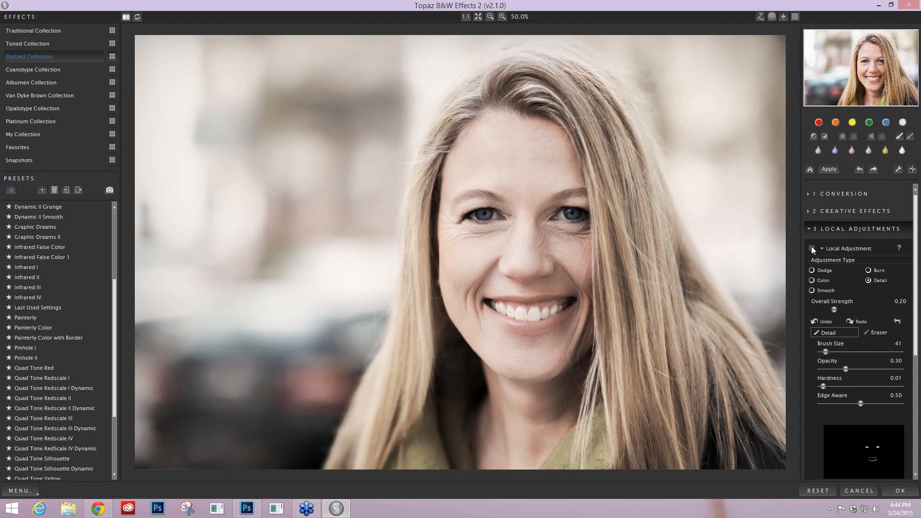
click(810, 247)
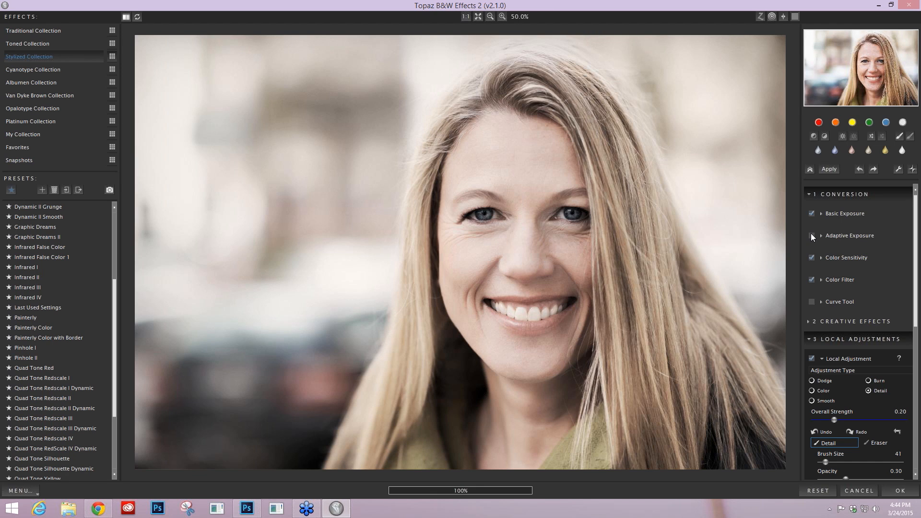
click(810, 234)
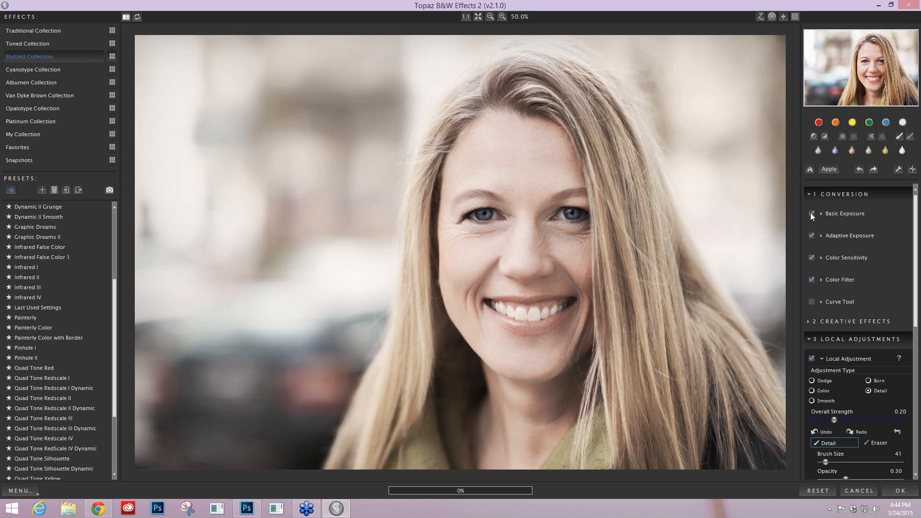
click(808, 194)
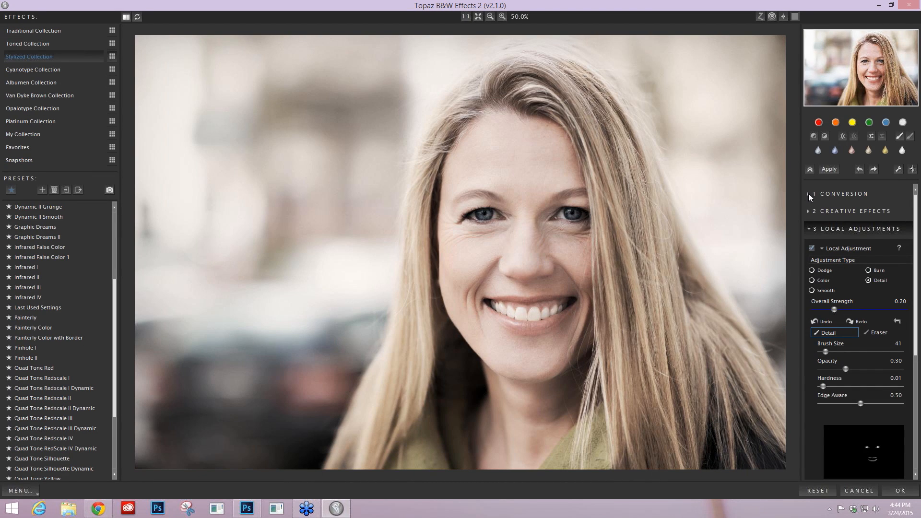
Step: Turn off Transparency and apply the toned black and white conversion to the portrait layer
click(808, 194)
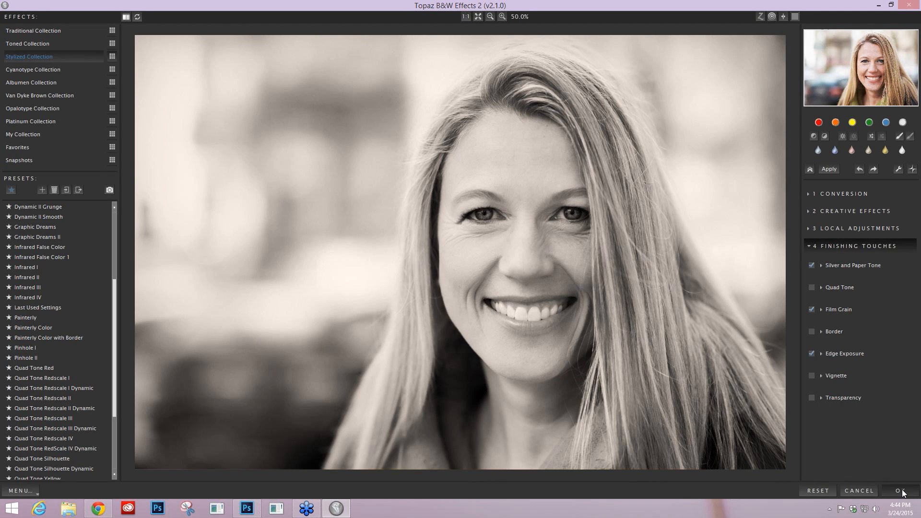
click(900, 491)
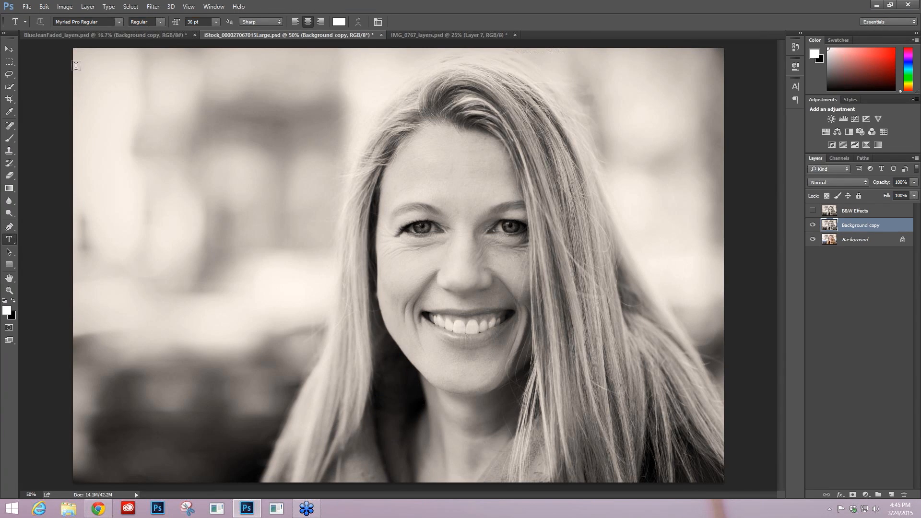
Step: Switch to the BlueJeanFaded_layers.psd document and compare the image with and without the Background copy layer
click(82, 35)
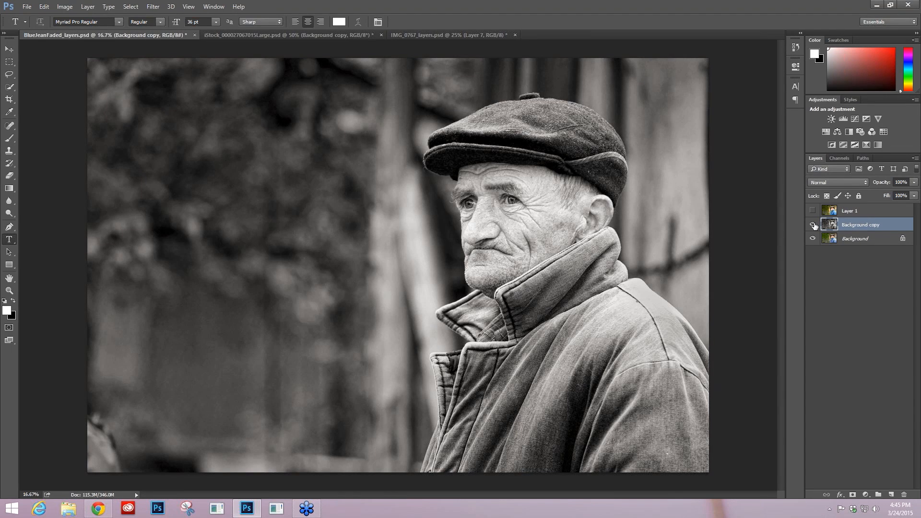
click(812, 224)
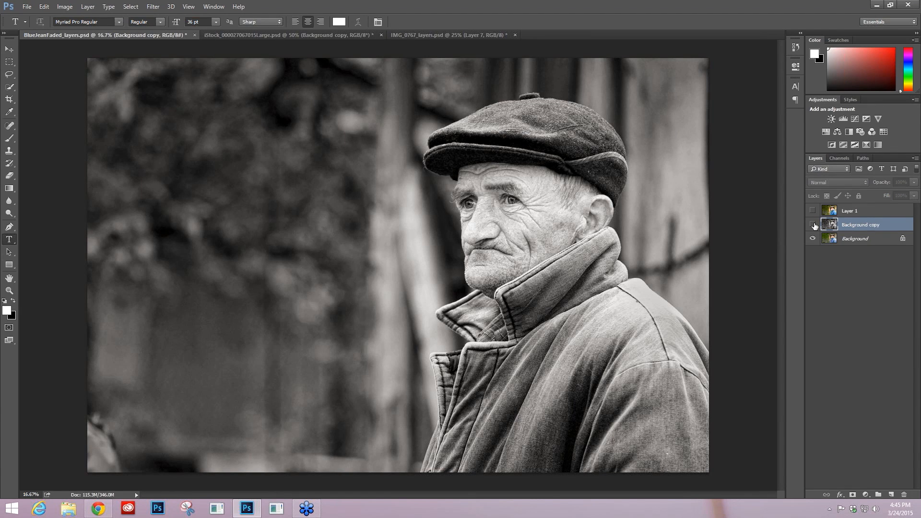
click(812, 224)
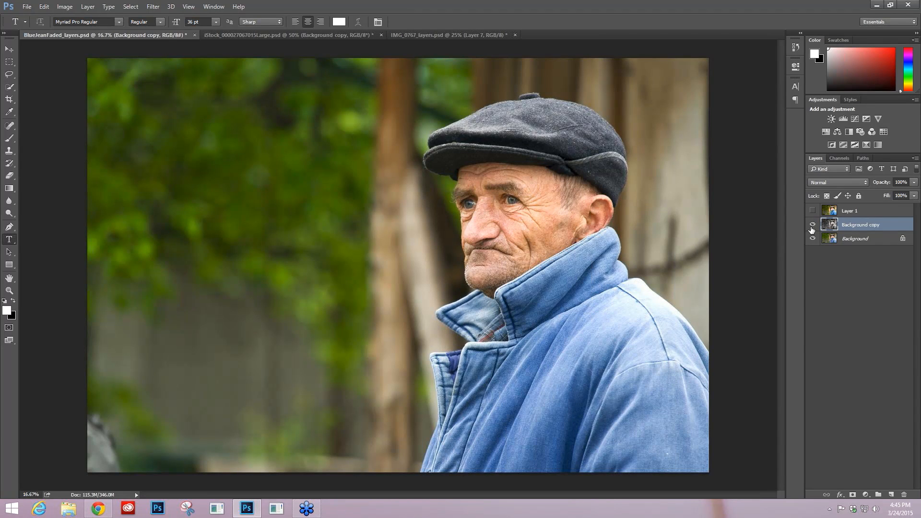
click(812, 224)
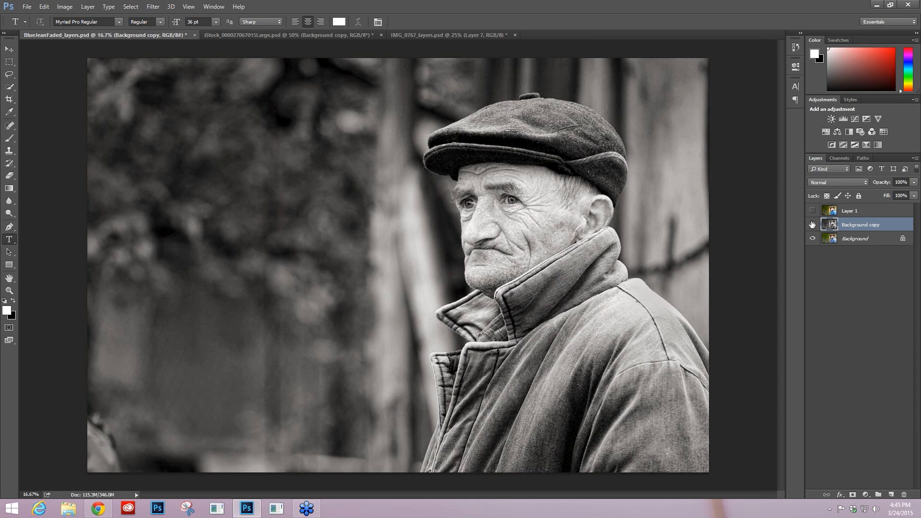
Step: Hide the Background copy layer, duplicate the Background layer, and open the duplicate in Topaz BW Effects 2
click(812, 224)
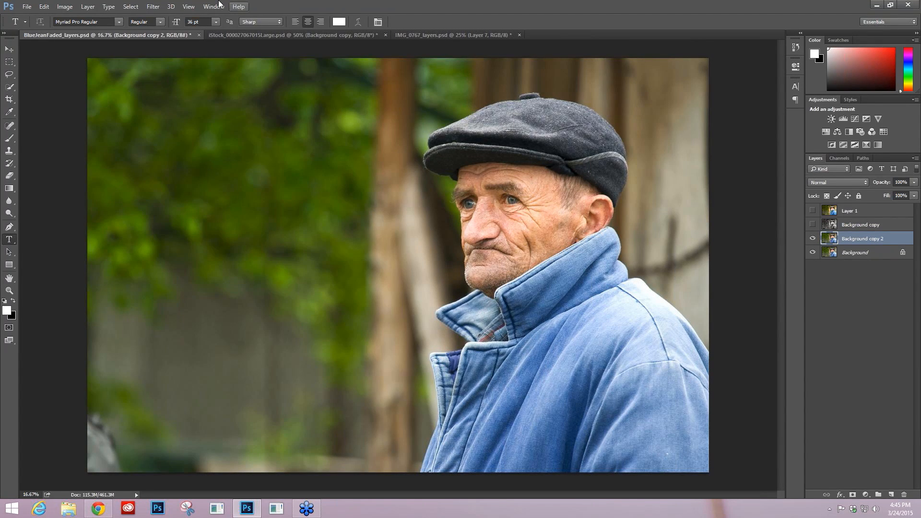
click(153, 6)
mouse_move(177, 211)
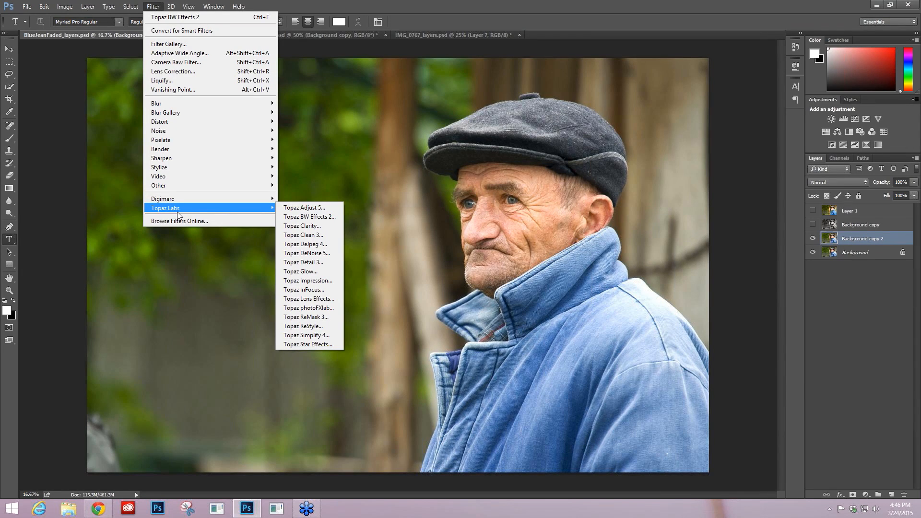
click(177, 62)
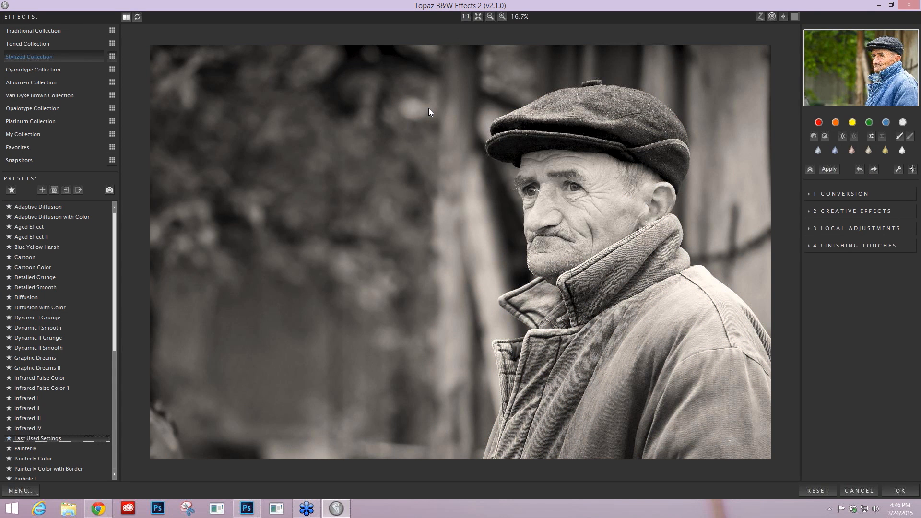
Step: Reset the carried-over settings and apply the Detailed Grunge preset from the Stylized Collection's preview grid
click(815, 490)
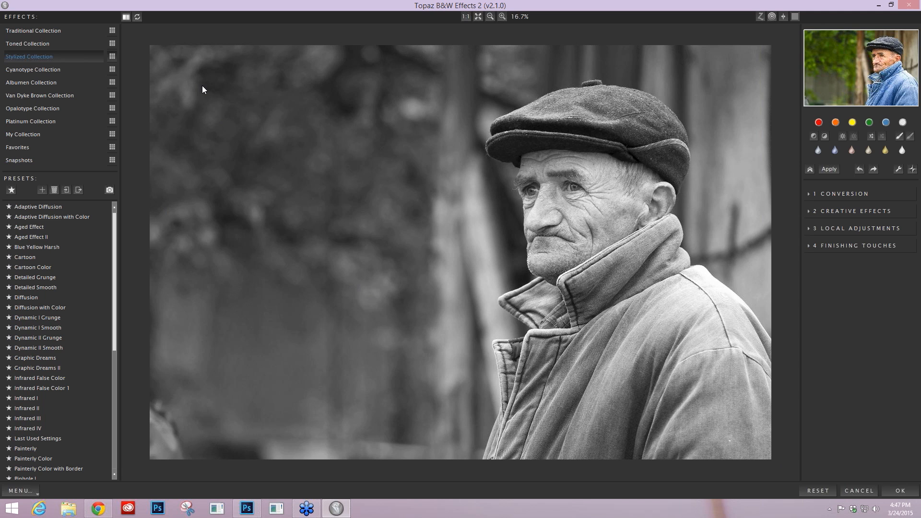
click(111, 56)
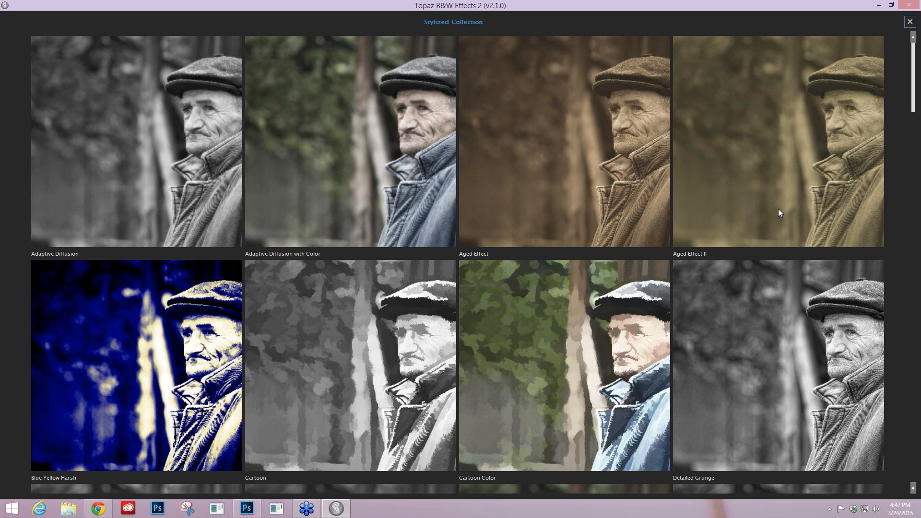
scroll(900, 152, down, 3)
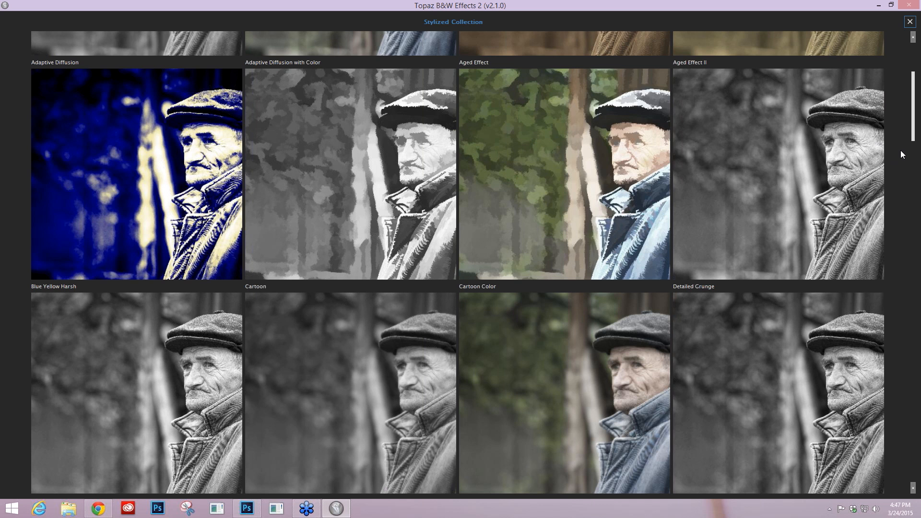
scroll(911, 153, down, 2)
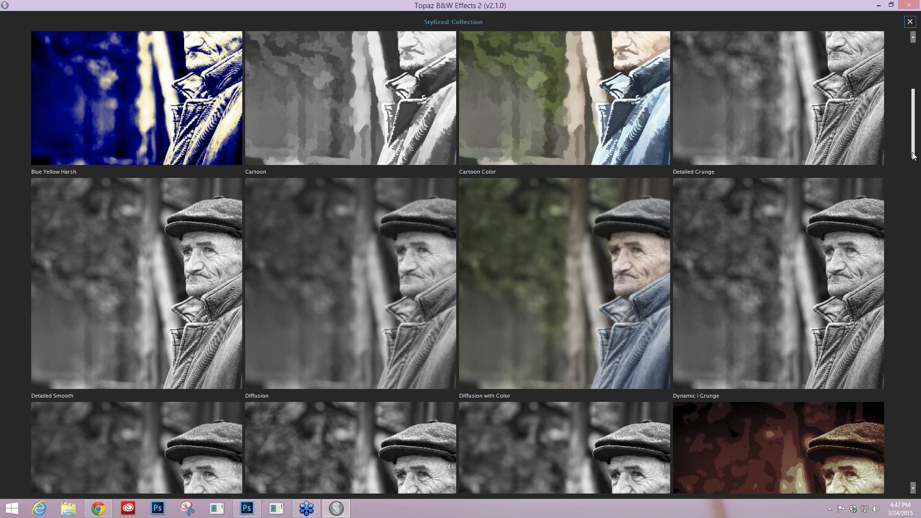
scroll(225, 240, down, 1)
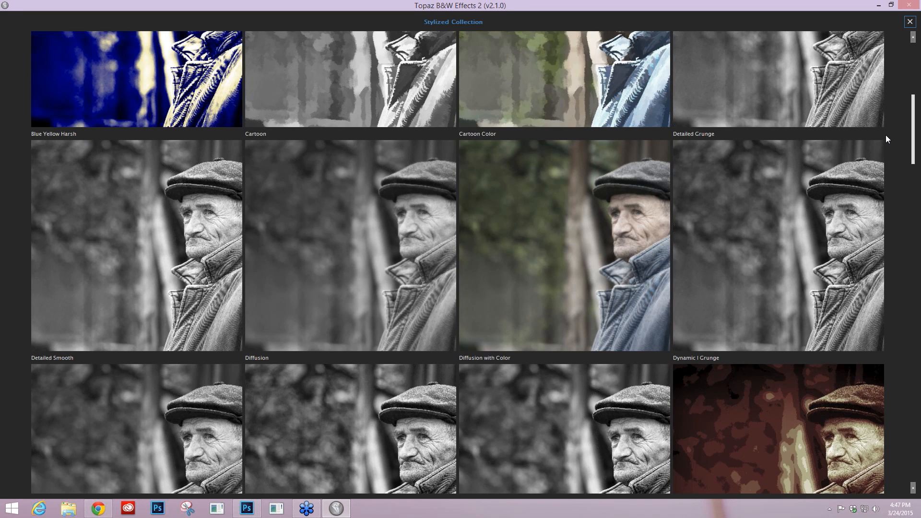
scroll(839, 145, down, 2)
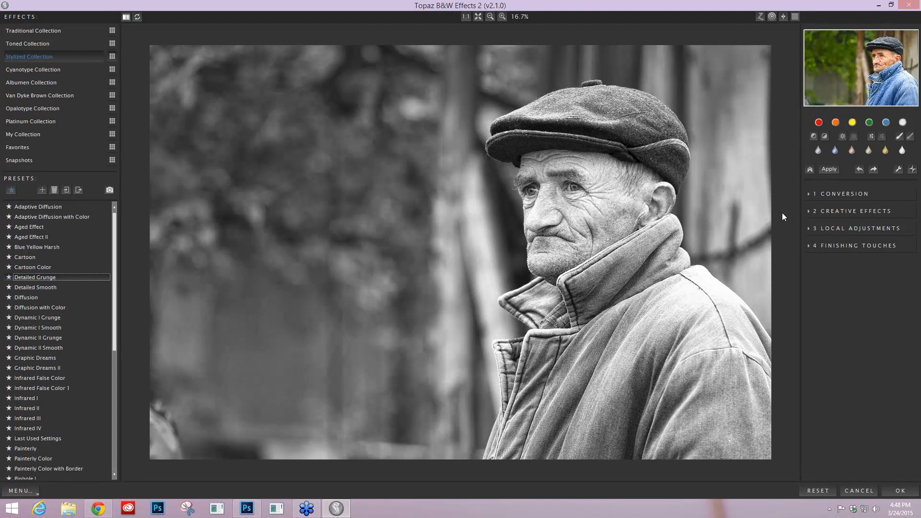
Step: Review the preset's adjustment sections and compare the image with Basic Exposure and Adaptive Exposure turned off and back on
click(808, 194)
click(808, 322)
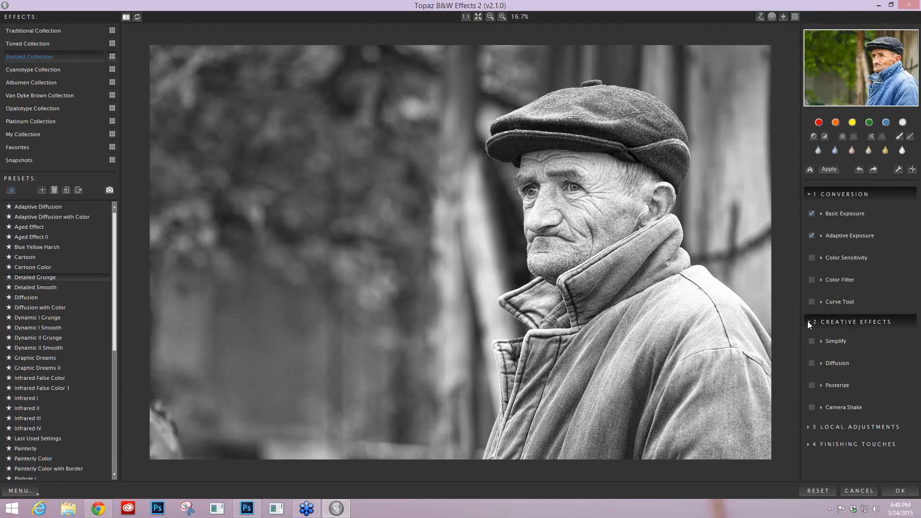
click(809, 427)
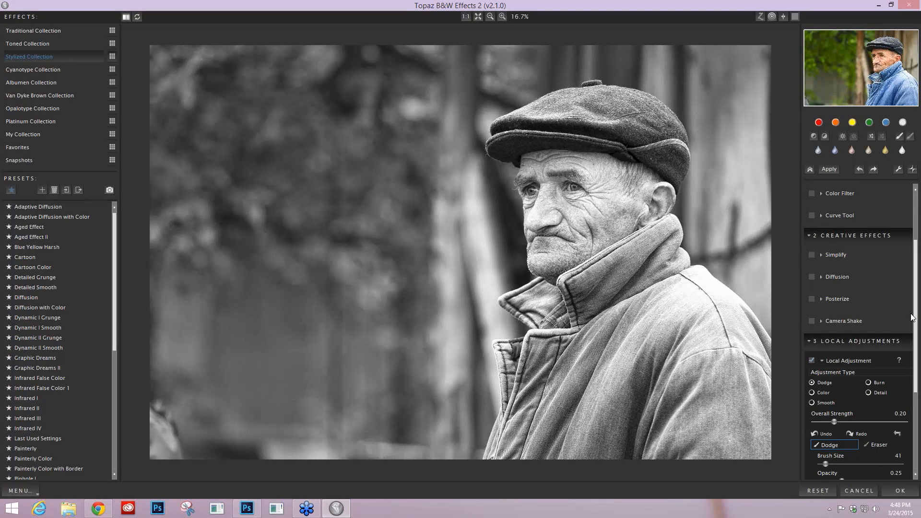
click(809, 341)
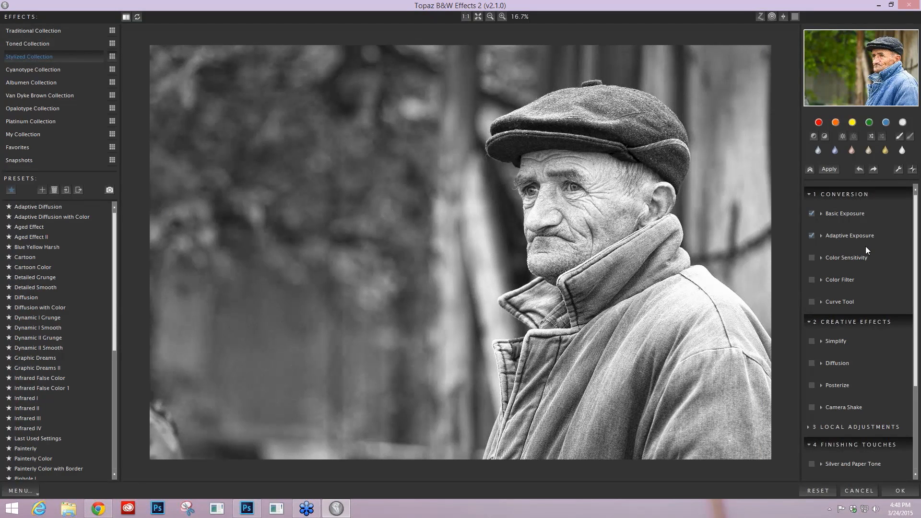
click(811, 213)
click(812, 235)
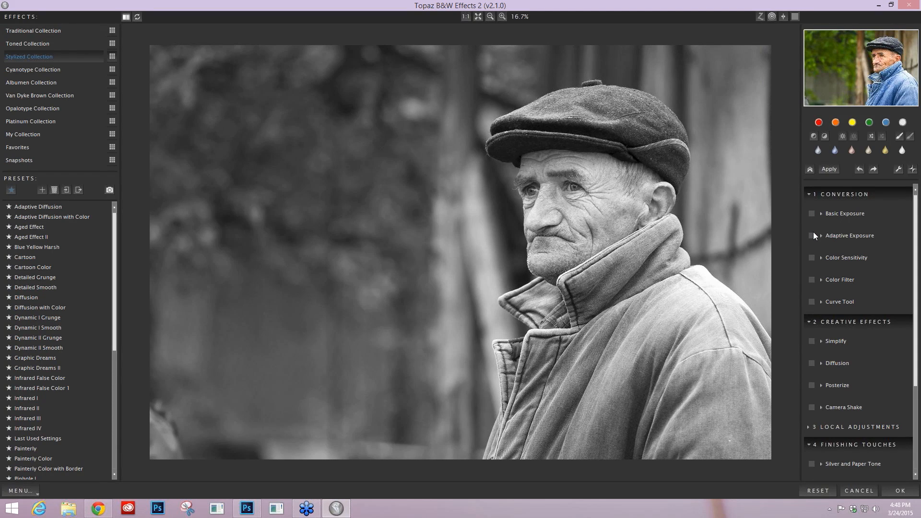
click(811, 213)
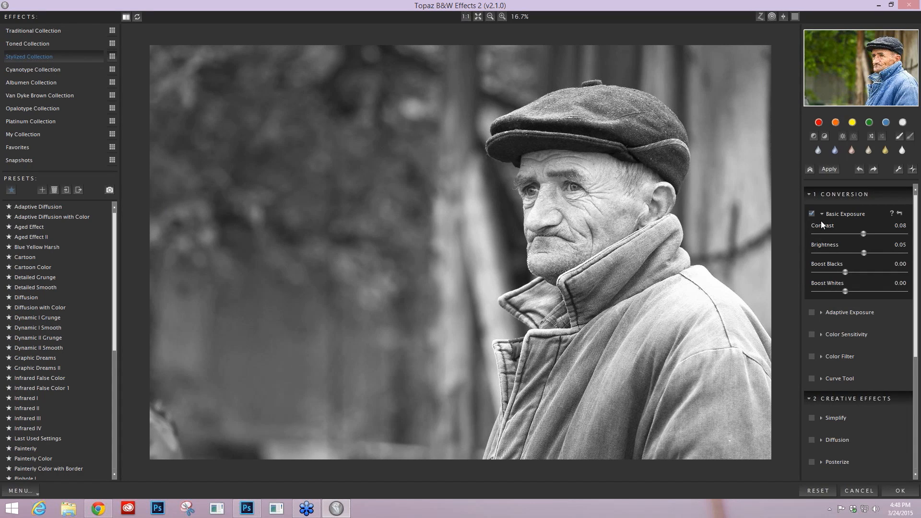
click(811, 312)
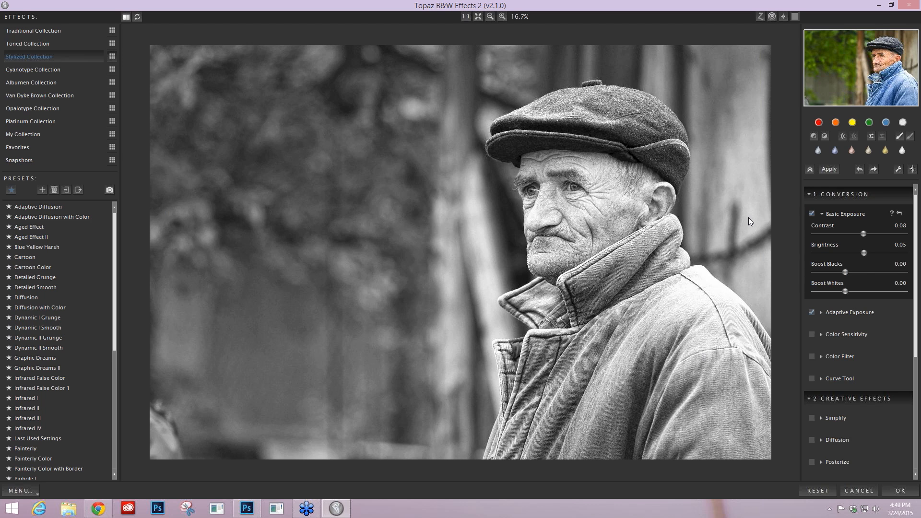
Step: Apply the red color filter to the black and white conversion
click(818, 123)
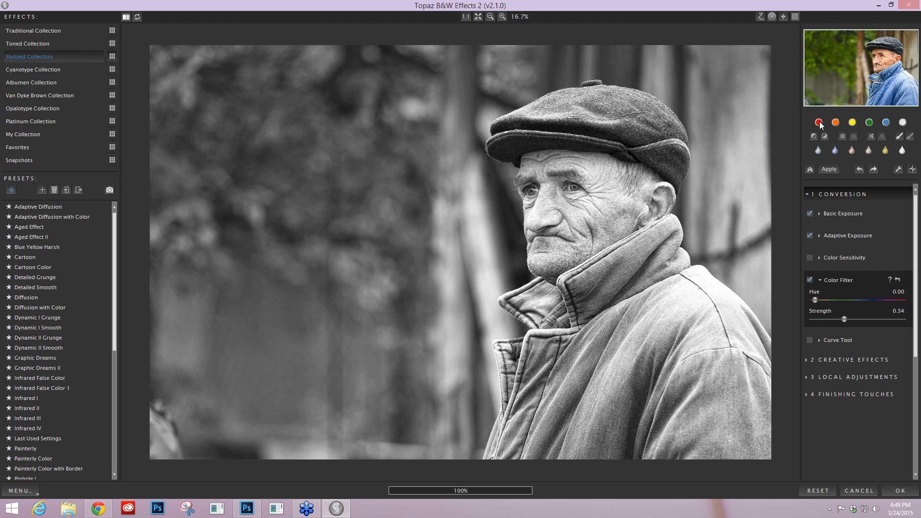
Step: Compare the yellow color filter with the red one, and view the image with the Color Filter off and on
click(852, 123)
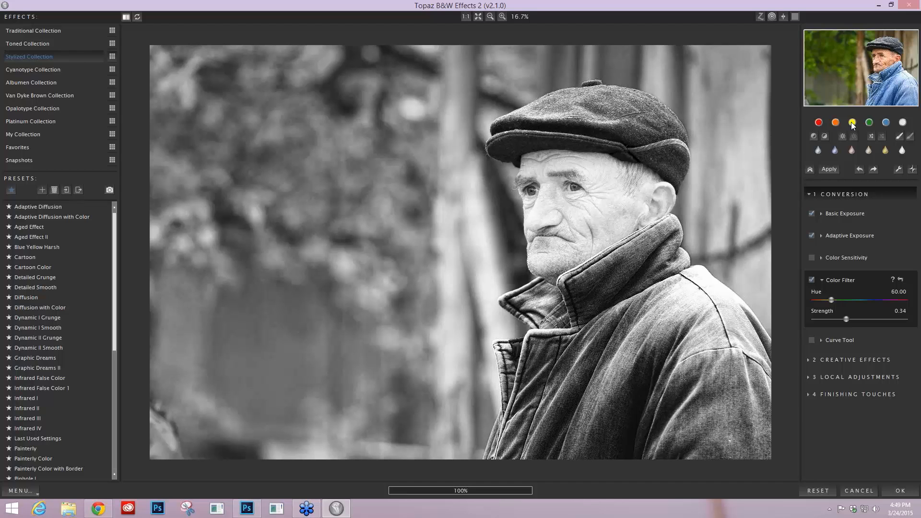
click(818, 123)
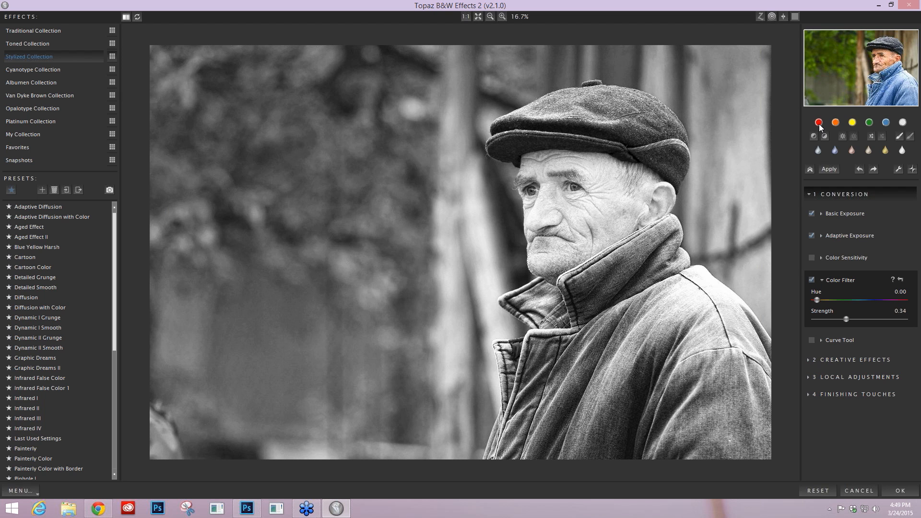
click(811, 280)
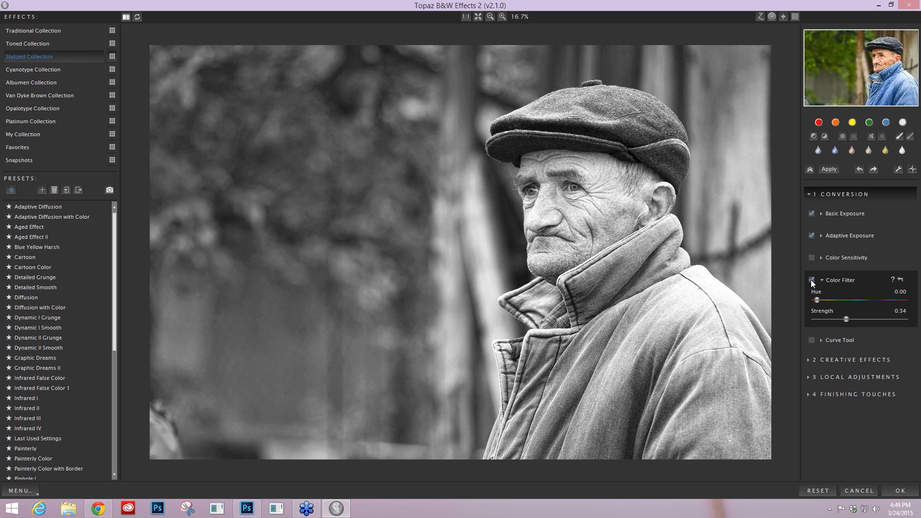
click(811, 280)
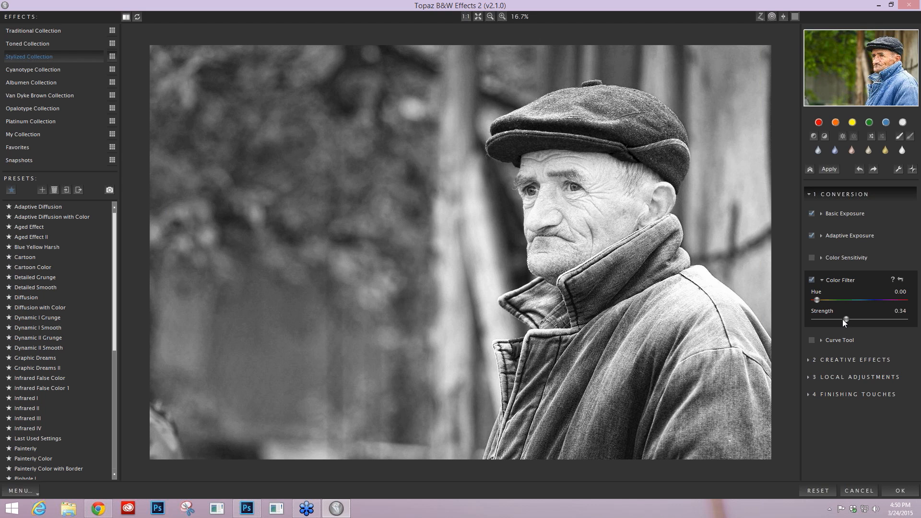
Step: Lower the red Color Filter's strength to 0.16, comparing the image with the filter off and on
drag(843, 320, 832, 320)
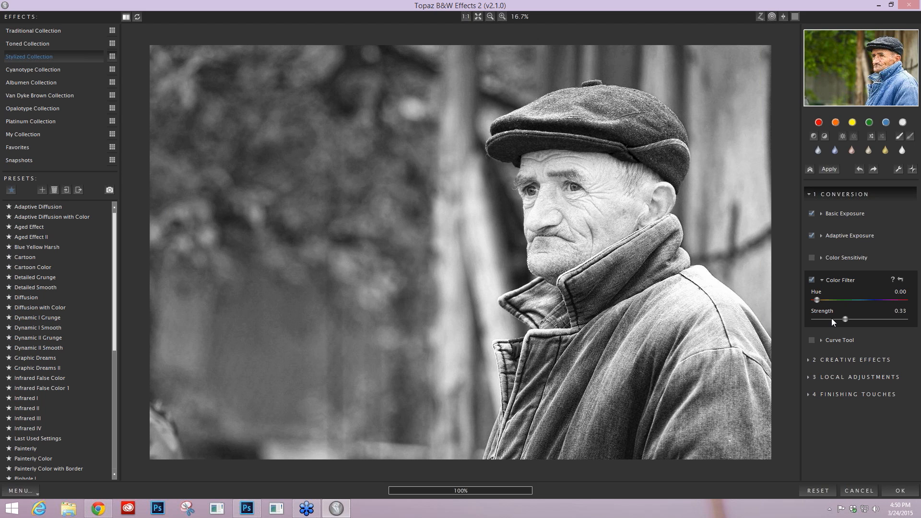
click(831, 319)
click(811, 279)
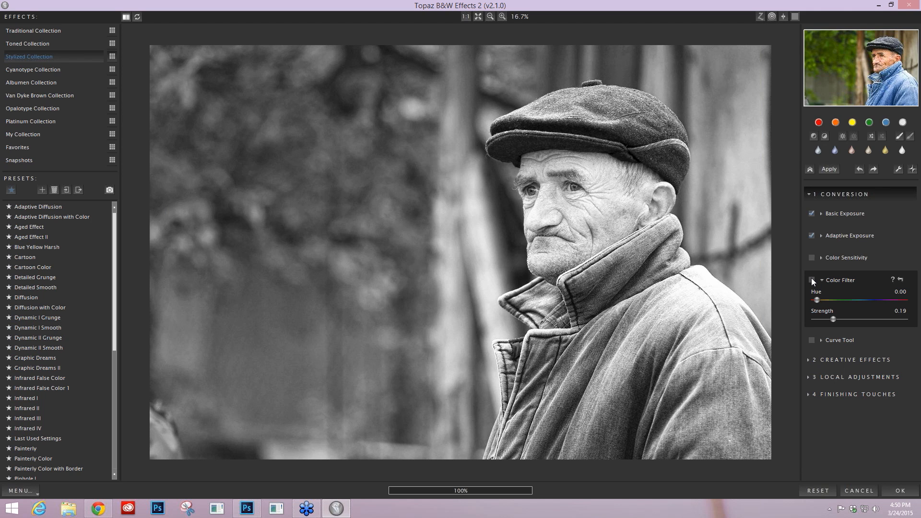
click(811, 280)
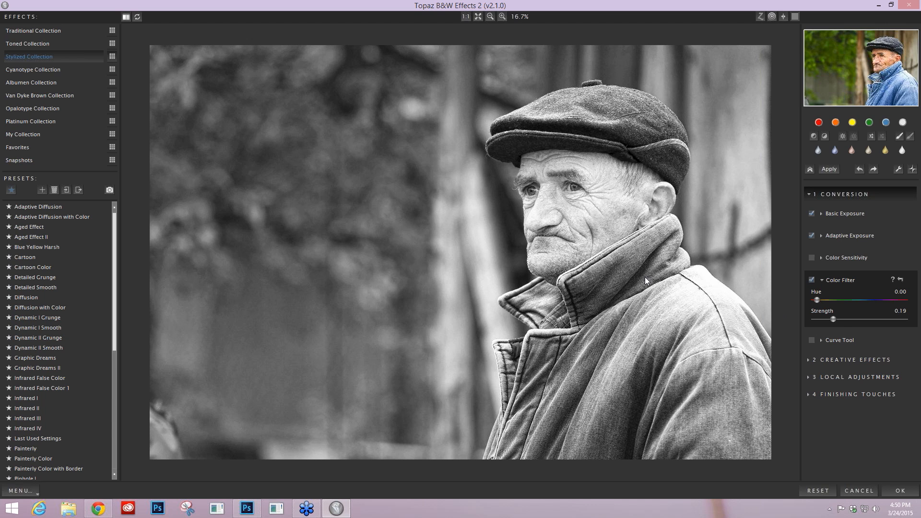
click(832, 319)
Step: Highlight the darkest and brightest tonal zones in Zone Mode and set the Basic Exposure contrast to 0.02
click(760, 17)
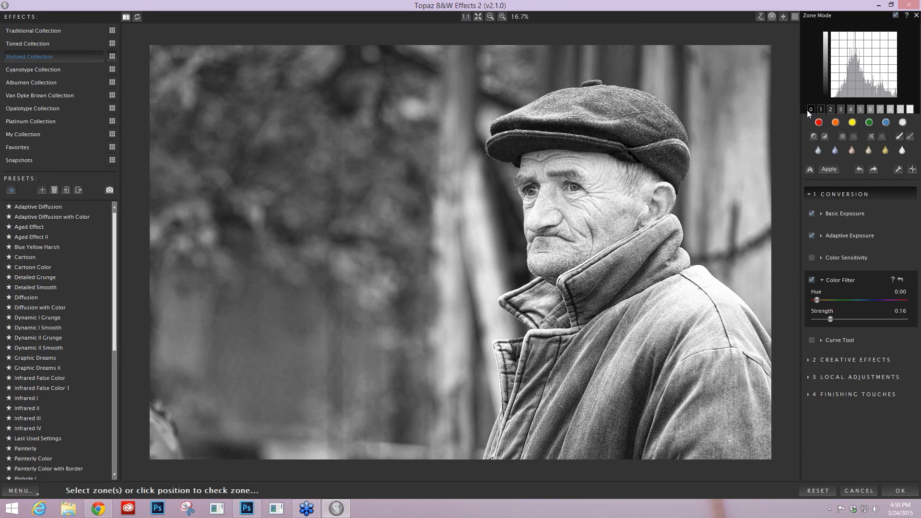
click(909, 110)
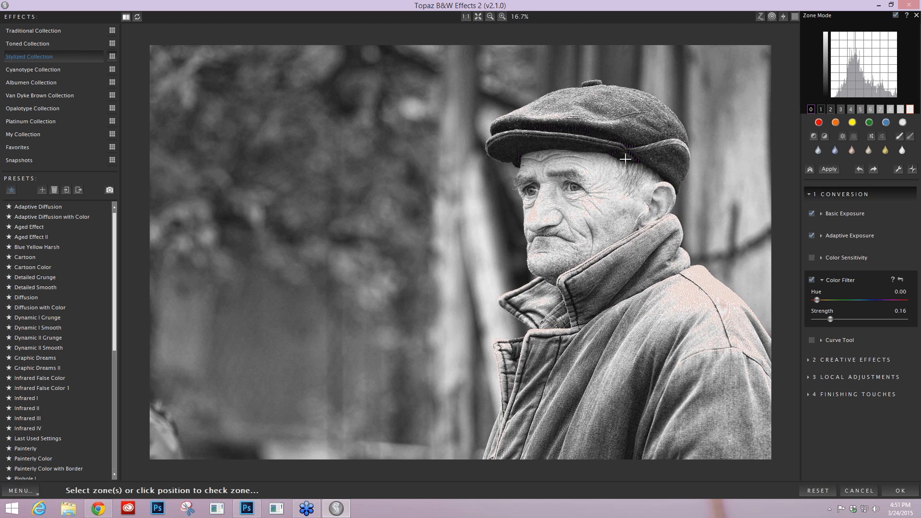
click(843, 213)
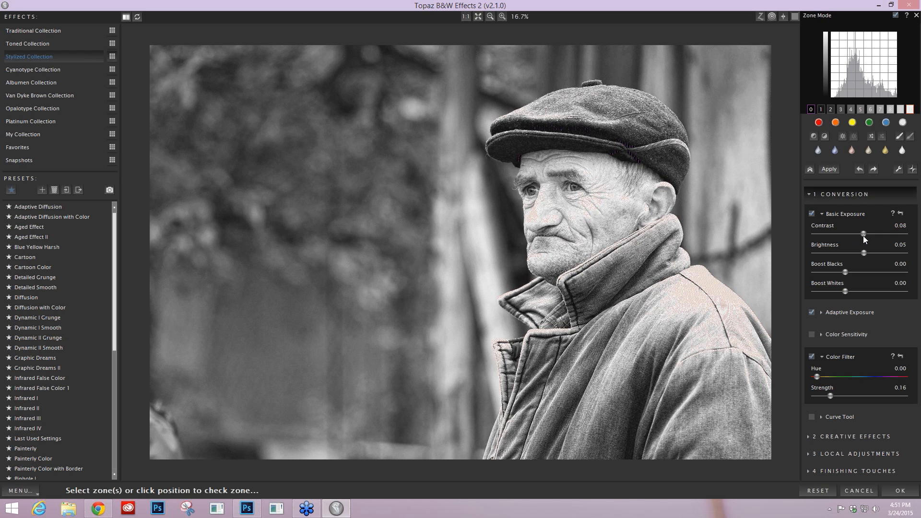
click(863, 234)
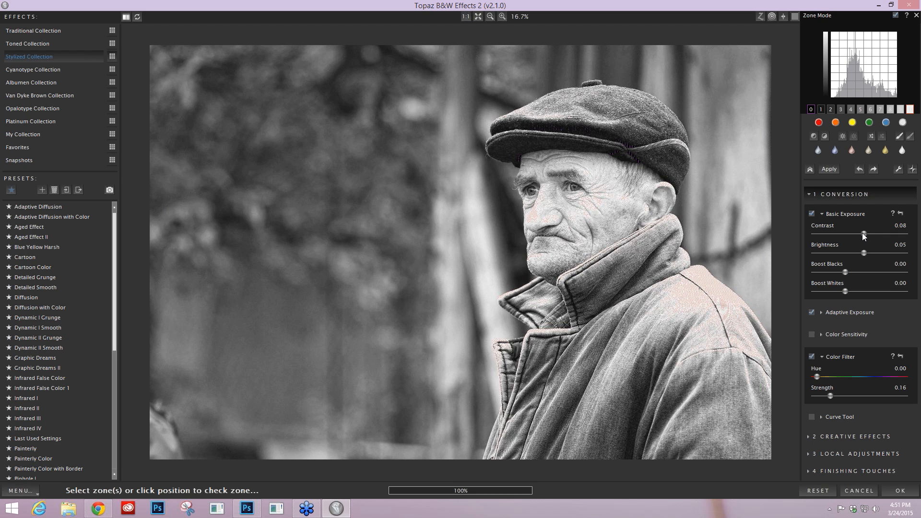
drag(863, 234, 859, 234)
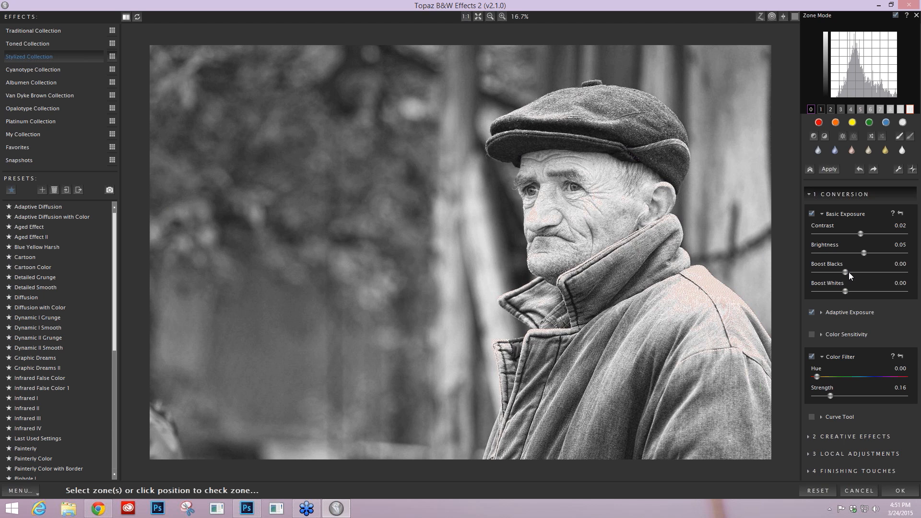
Step: Set Boost Blacks to about 0.09 and Boost Whites to -0.12 in Basic Exposure, and clear the zone highlights
drag(848, 272, 853, 272)
drag(844, 291, 845, 291)
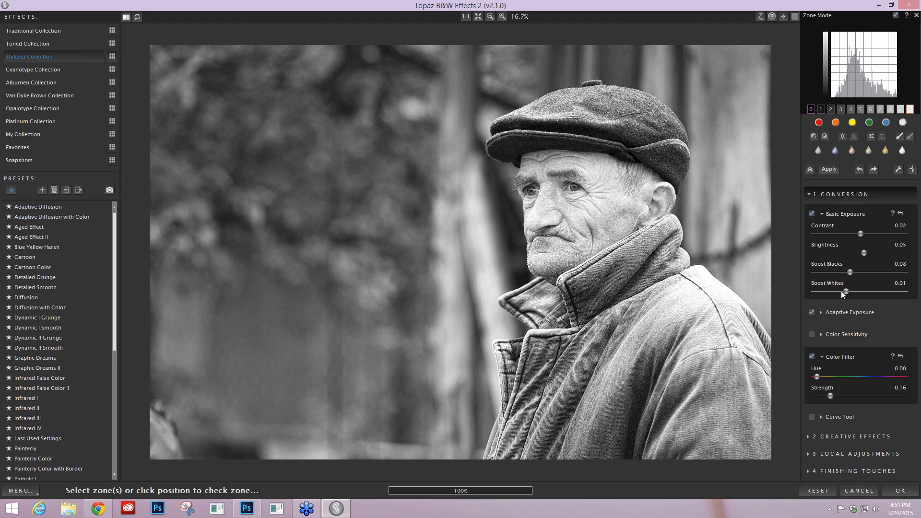
drag(841, 290, 838, 291)
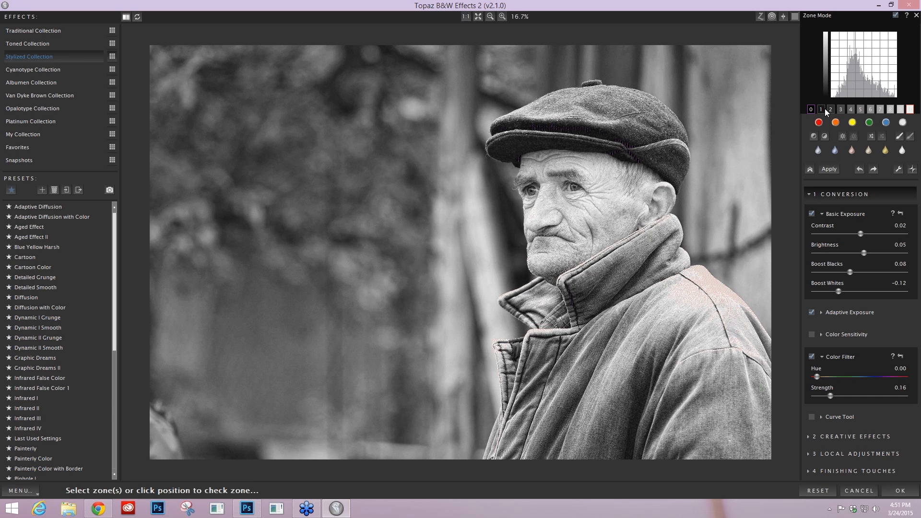
click(900, 110)
click(811, 213)
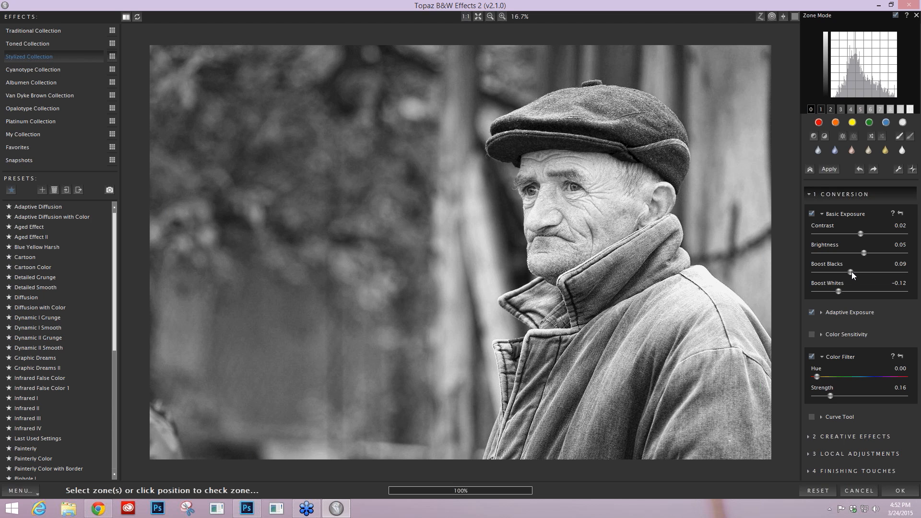
drag(851, 272, 852, 299)
Step: Brush Detail over the man's face with brush size 323, opacity 0.30, hardness 0.00 and edge awareness 0.00
click(856, 454)
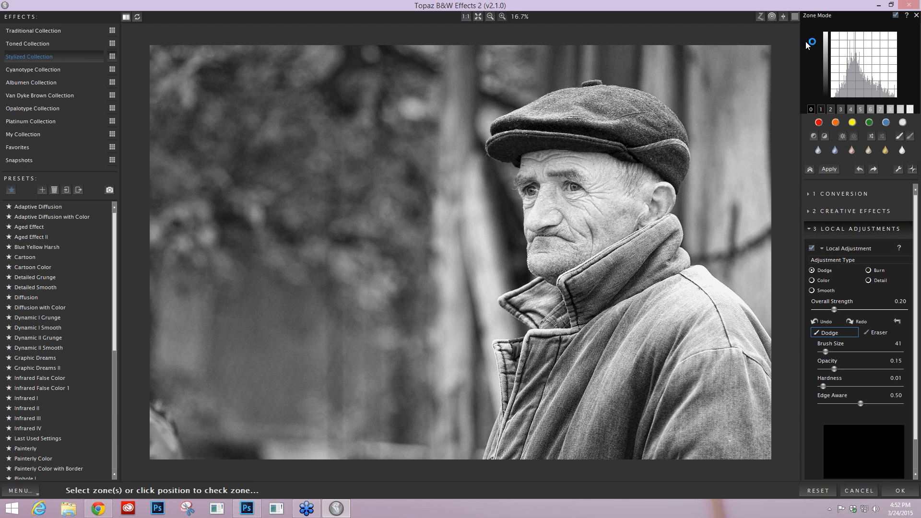
click(502, 16)
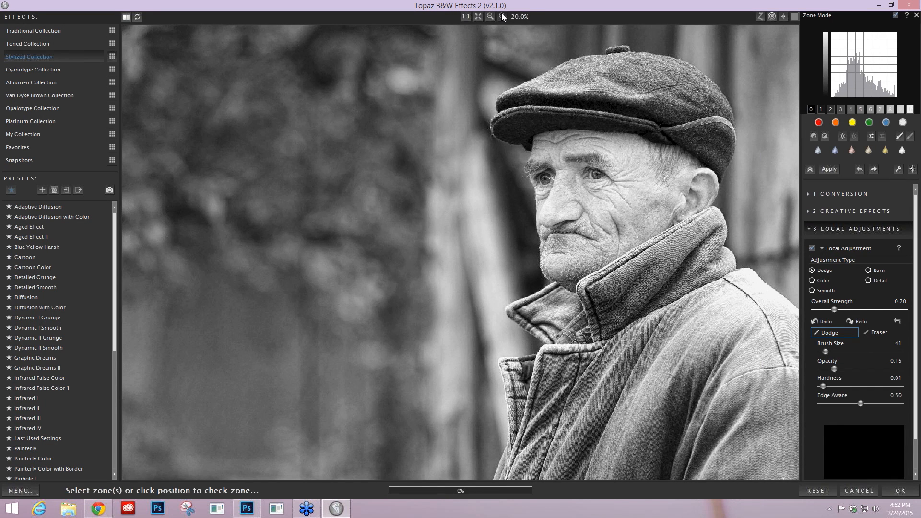
click(502, 17)
click(502, 17)
click(502, 17)
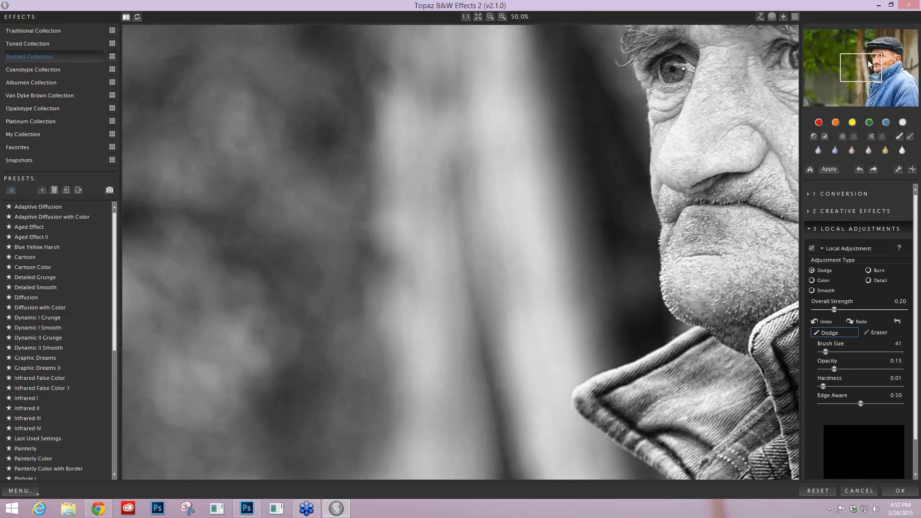
drag(867, 60, 891, 52)
click(868, 280)
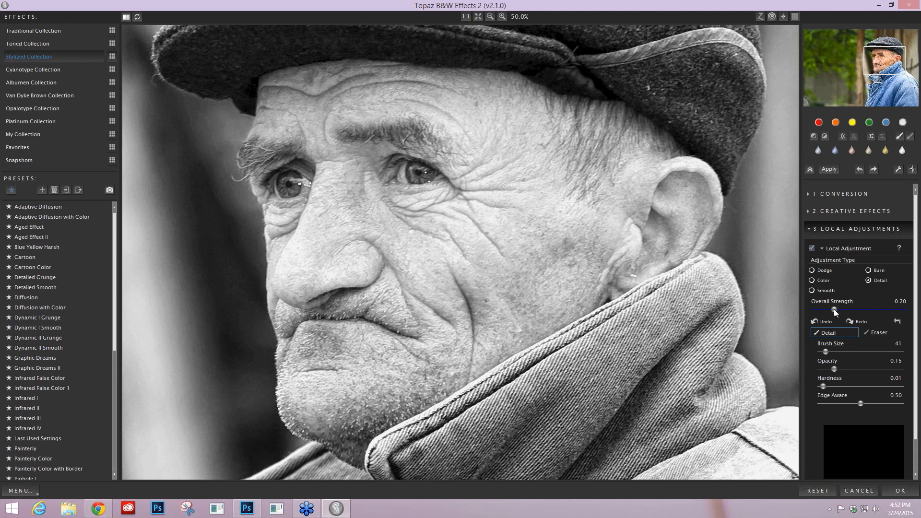
drag(834, 369, 843, 368)
drag(843, 369, 845, 369)
click(850, 352)
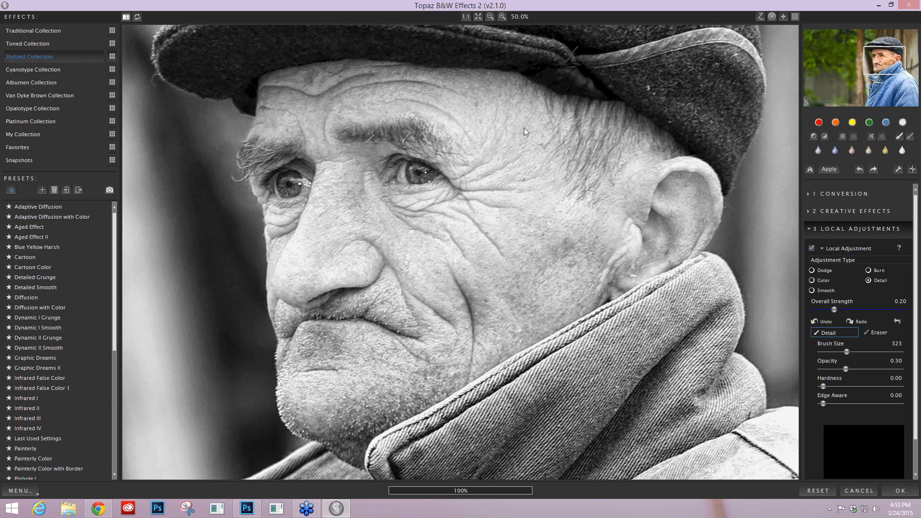
click(685, 204)
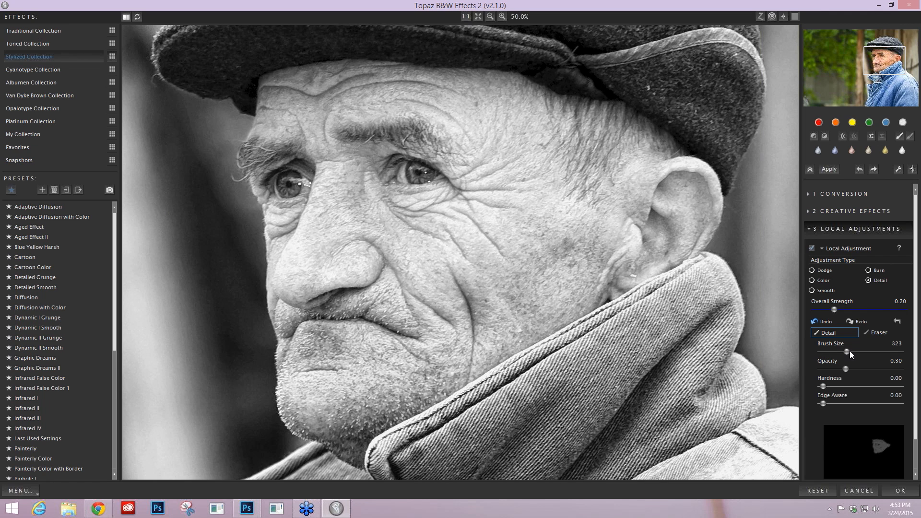
Step: Brush Detail onto both eyes with brush size 60 and set the Detail overall strength to 0.61
drag(847, 351, 834, 352)
drag(834, 352, 829, 352)
scroll(403, 172, down, 3)
drag(402, 172, 416, 170)
drag(298, 182, 299, 183)
drag(833, 310, 869, 309)
Step: Burn the bright shoulder of the denim jacket with brush size 380, opacity 0.30 and edge awareness 1.00
scroll(767, 319, down, 3)
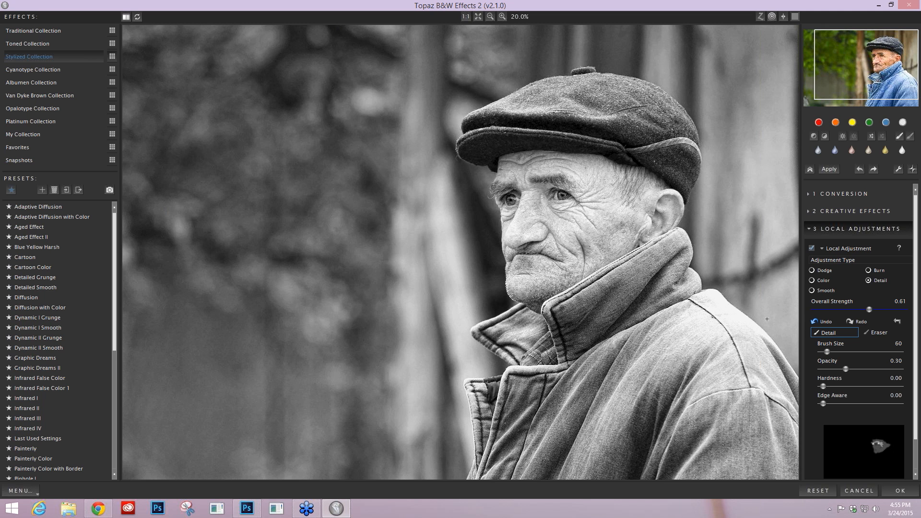
scroll(739, 264, down, 1)
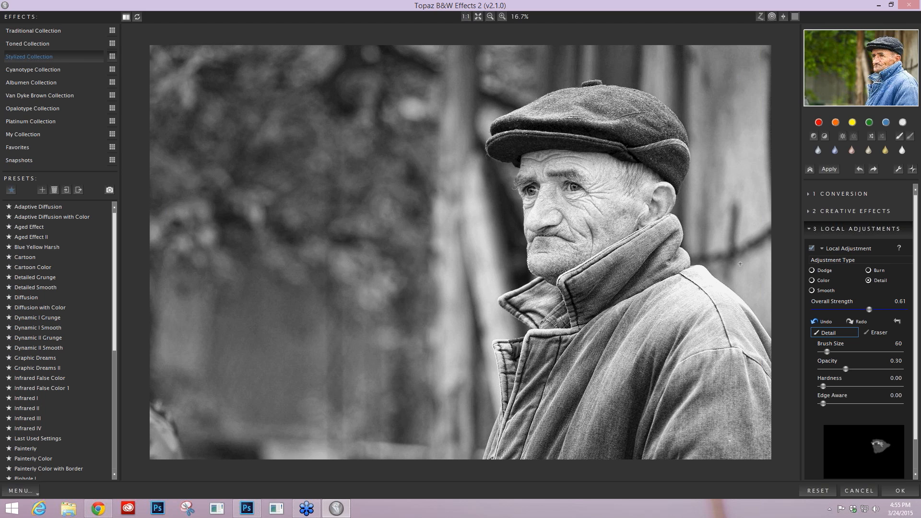
click(868, 270)
drag(823, 403, 899, 403)
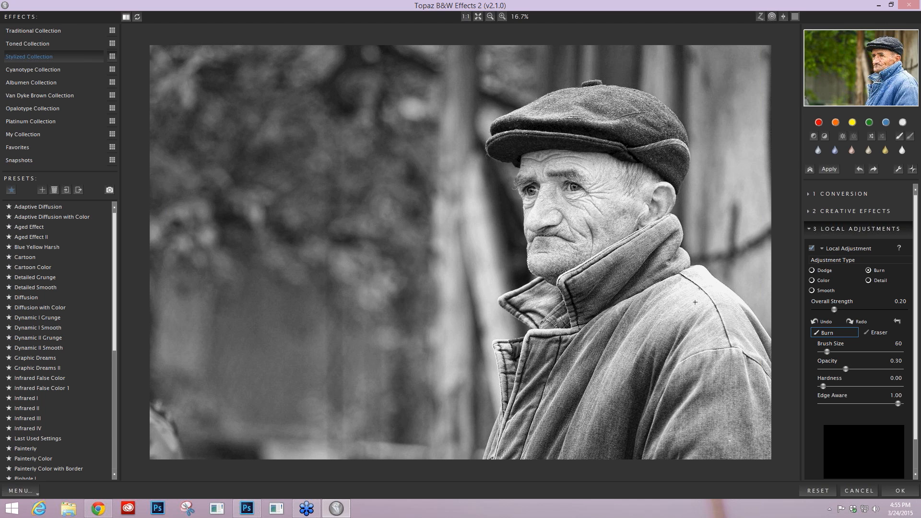
drag(826, 351, 835, 351)
drag(834, 350, 851, 352)
drag(701, 272, 700, 275)
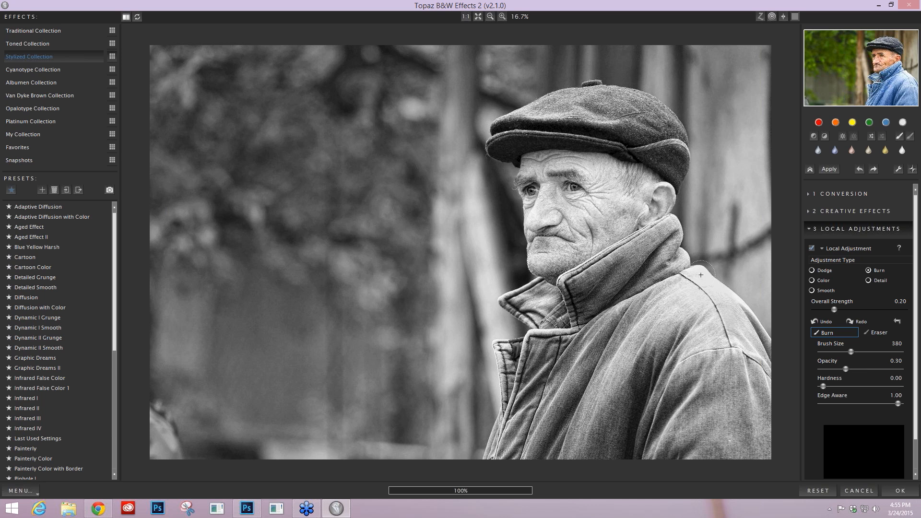
Step: Set the Burn overall strength to 0.13 and compare the image with the local adjustment off and on
drag(834, 309, 829, 309)
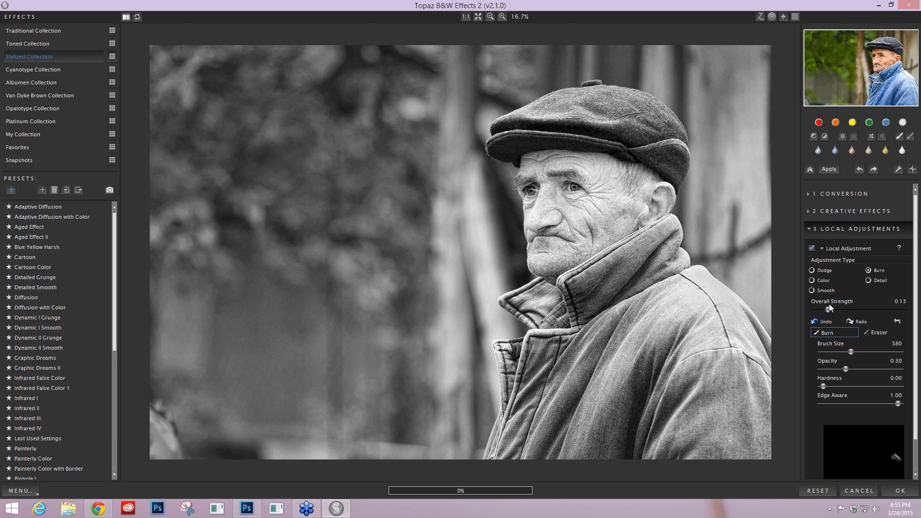
click(812, 248)
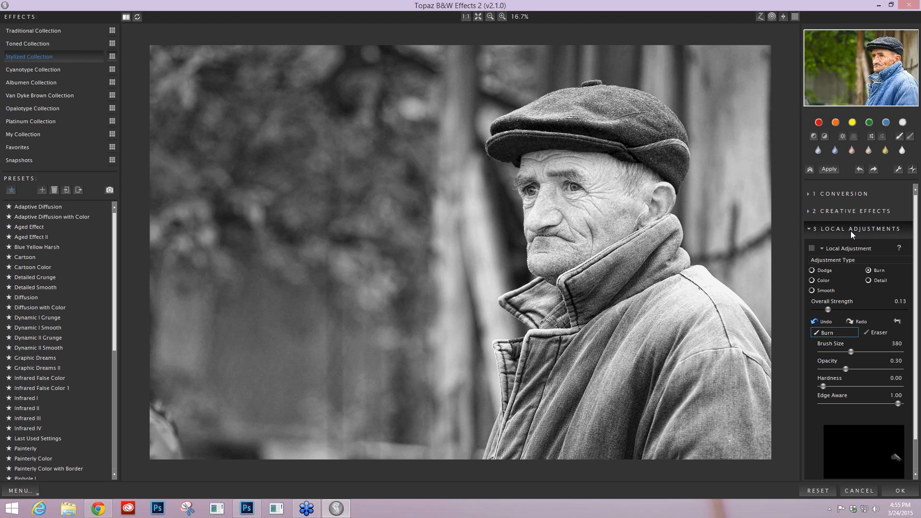
click(812, 248)
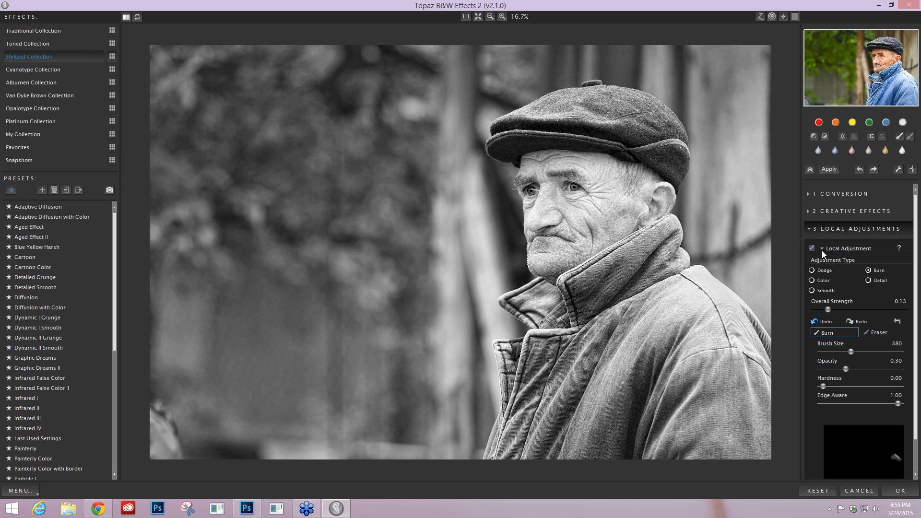
Step: Apply Silver and Paper Tone in the finishing touches and reduce its tonal strength for a subtler warm tone
click(813, 230)
click(812, 246)
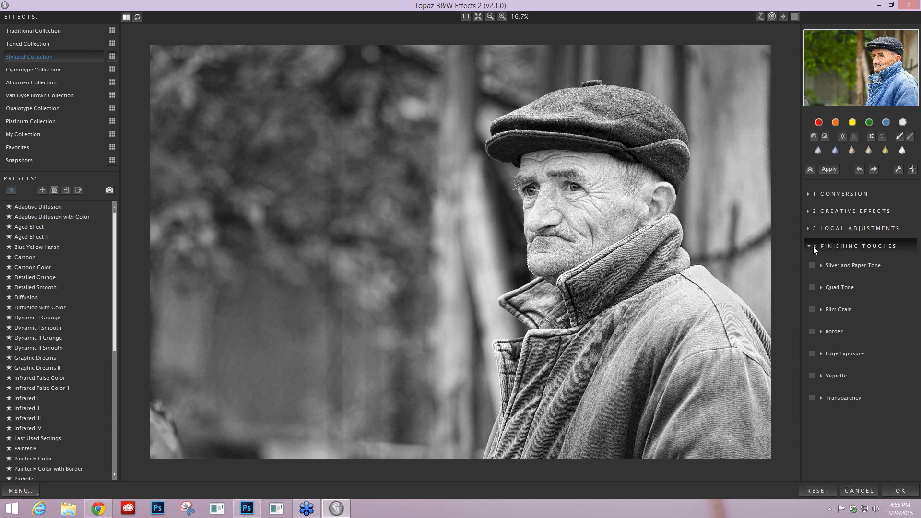
click(812, 266)
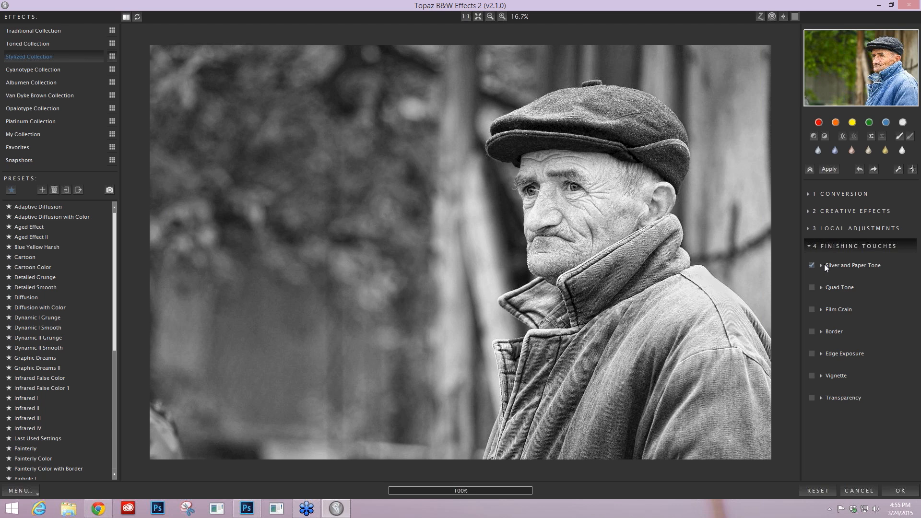
click(823, 265)
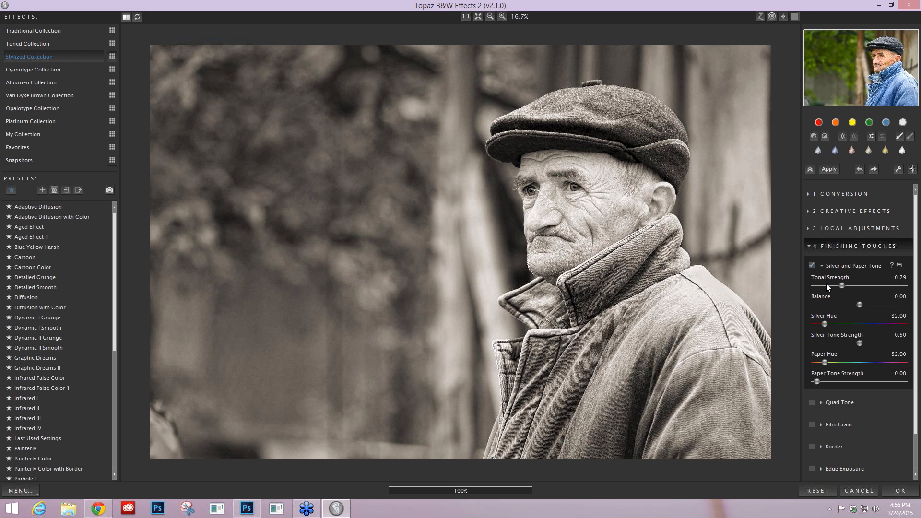
click(826, 285)
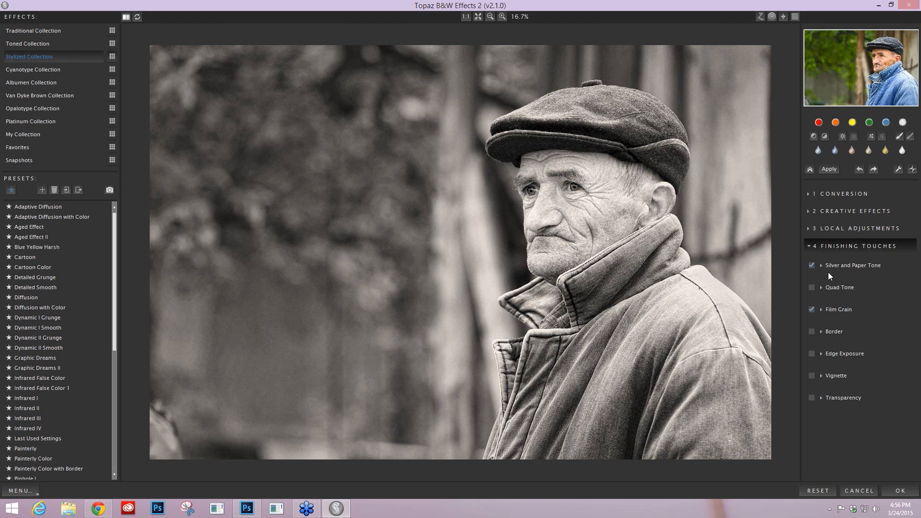
Step: Enable the Vignette finishing touch and place its center on the man's cheek at about (5346,2255)
click(829, 310)
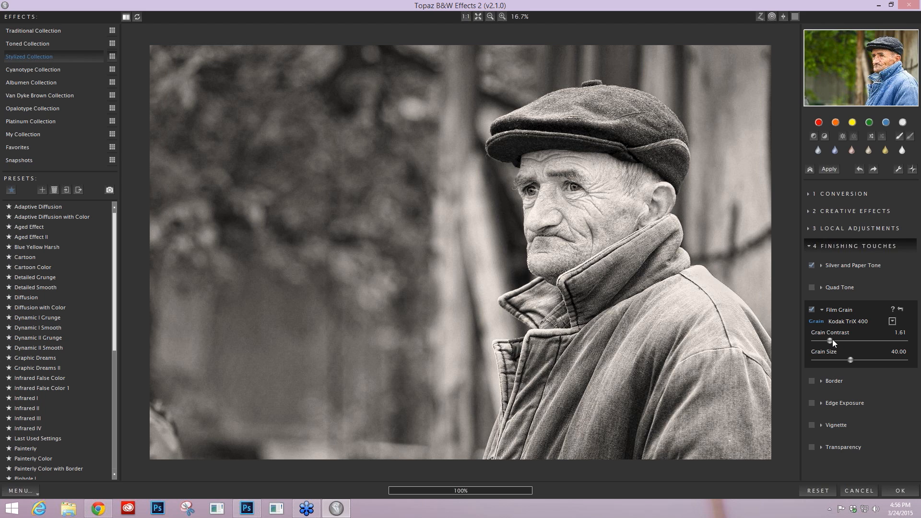
click(814, 379)
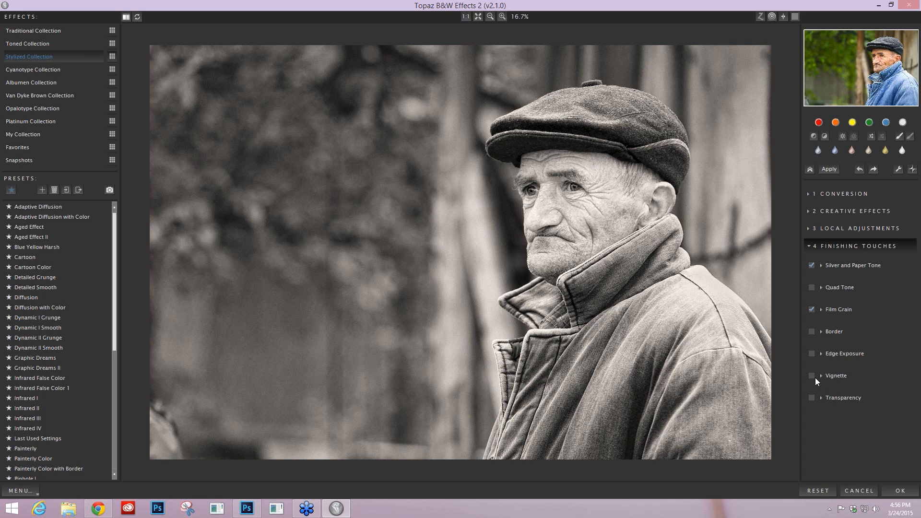
click(815, 378)
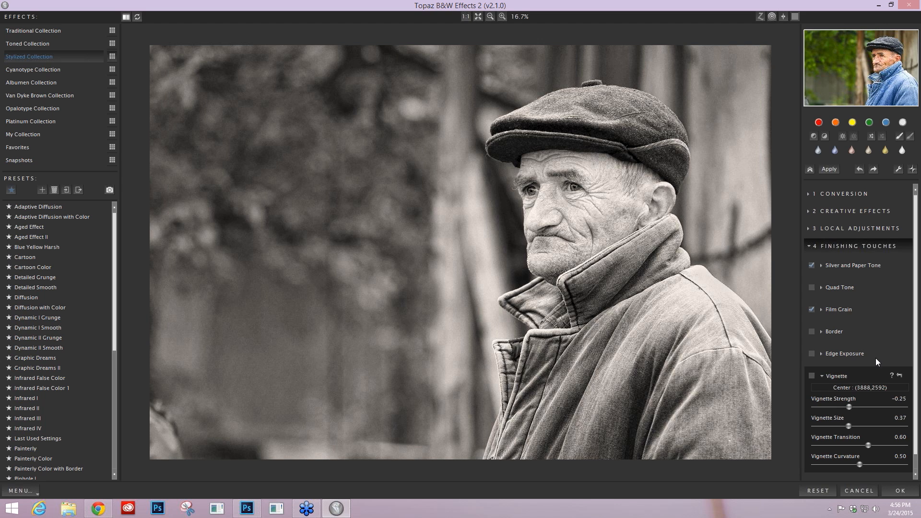
scroll(875, 358, down, 1)
click(811, 360)
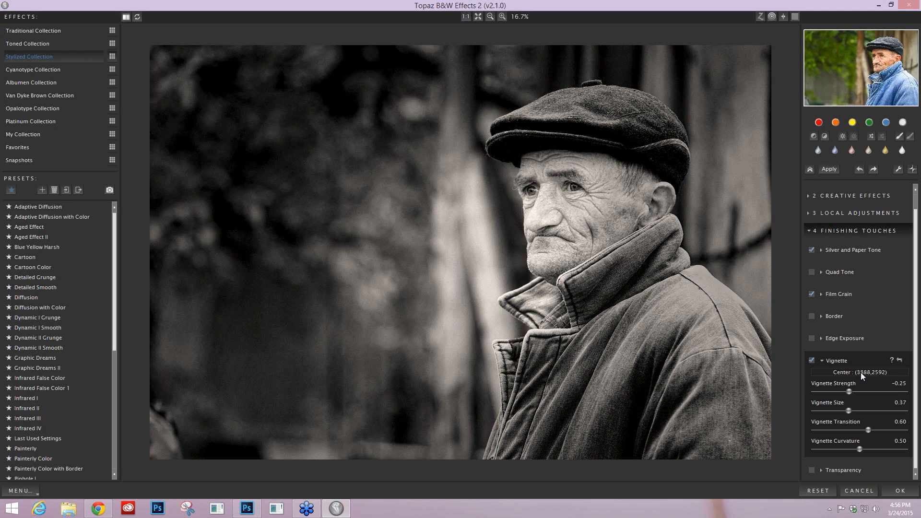
click(860, 372)
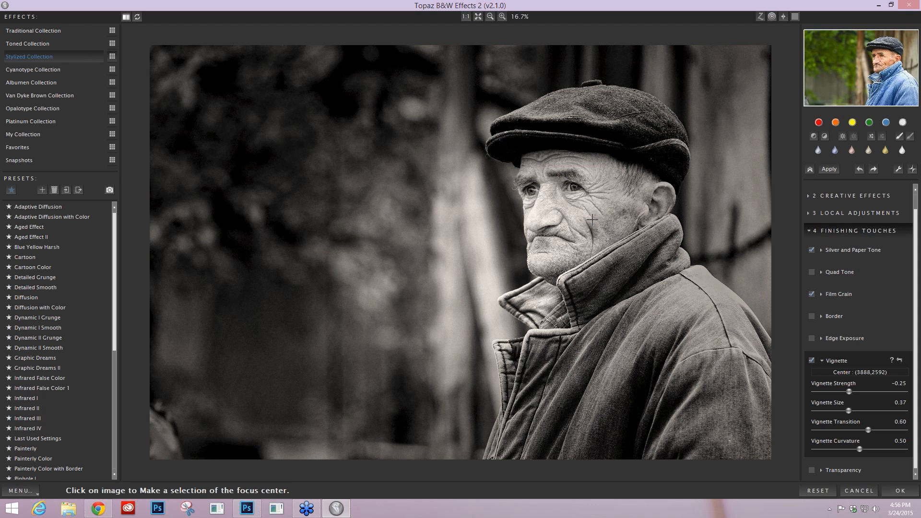
click(576, 225)
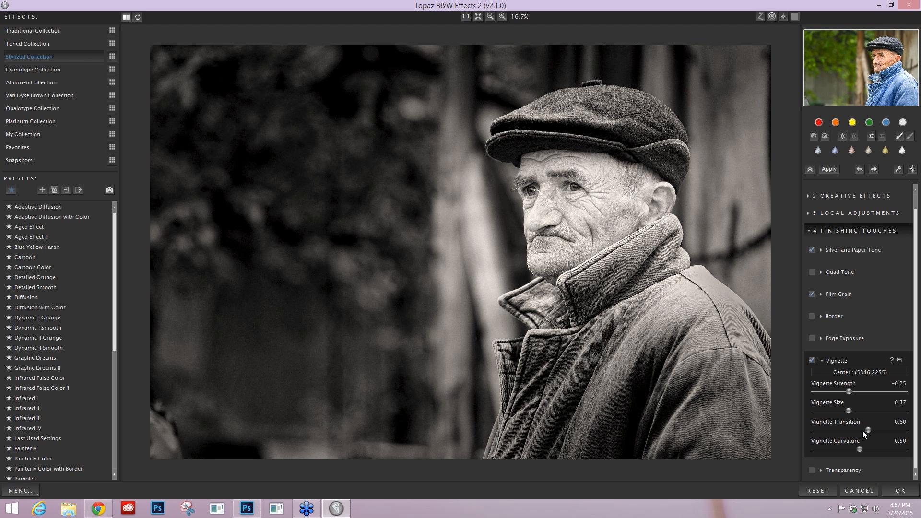
Step: Set the vignette's transition and curvature to 0.00, its size to 0.42 and its strength to -0.12
drag(862, 430, 747, 343)
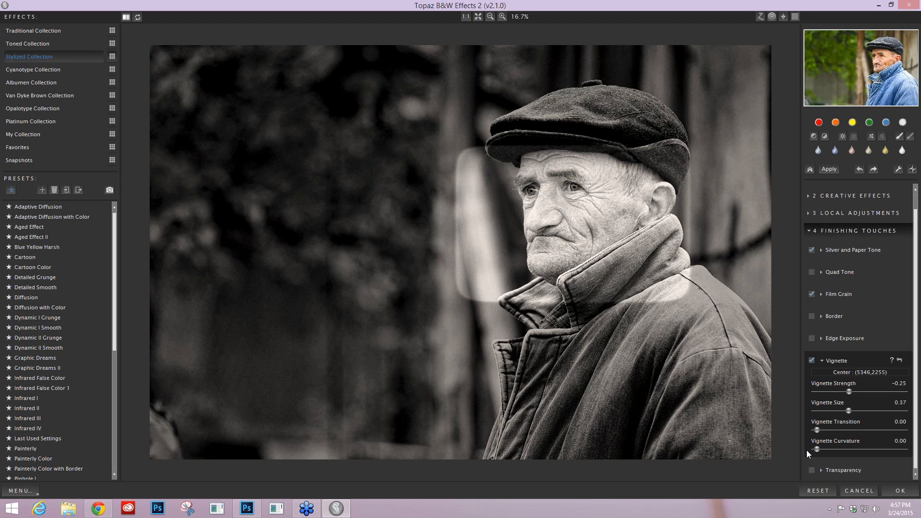
drag(845, 410, 849, 411)
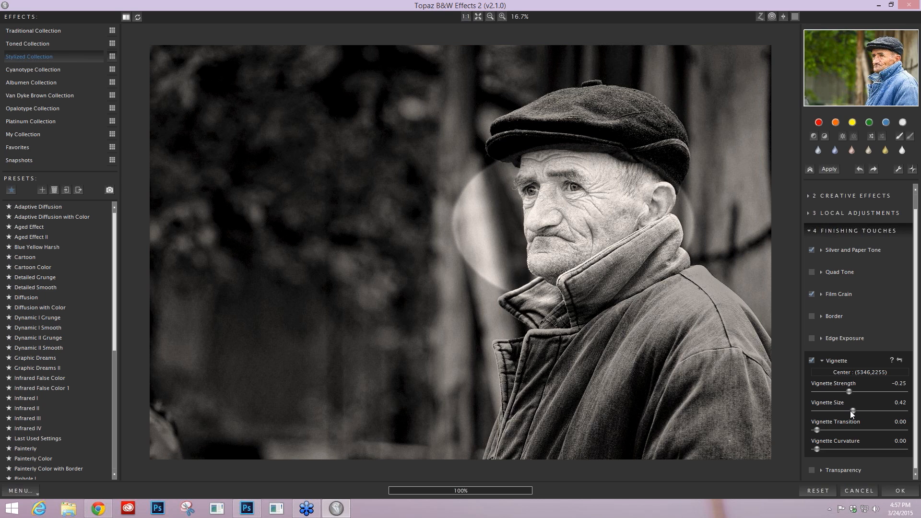
drag(849, 391, 851, 389)
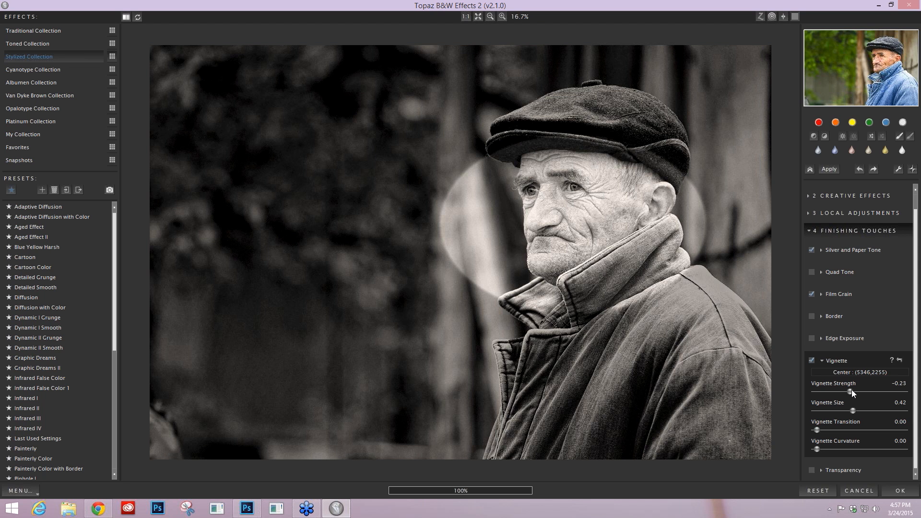
drag(850, 390, 855, 390)
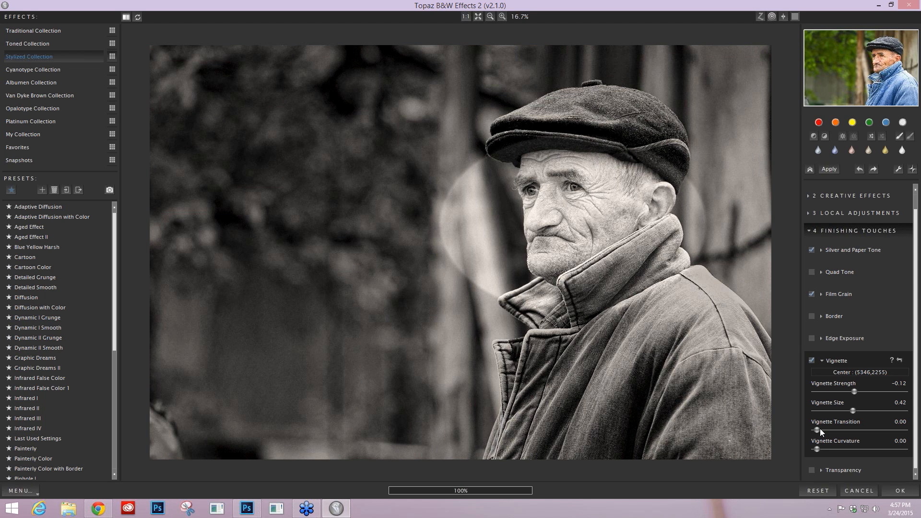
Step: Soften the vignette edge, compare the image with the vignette off and on, and settle the transition at 0.33
drag(819, 428, 839, 429)
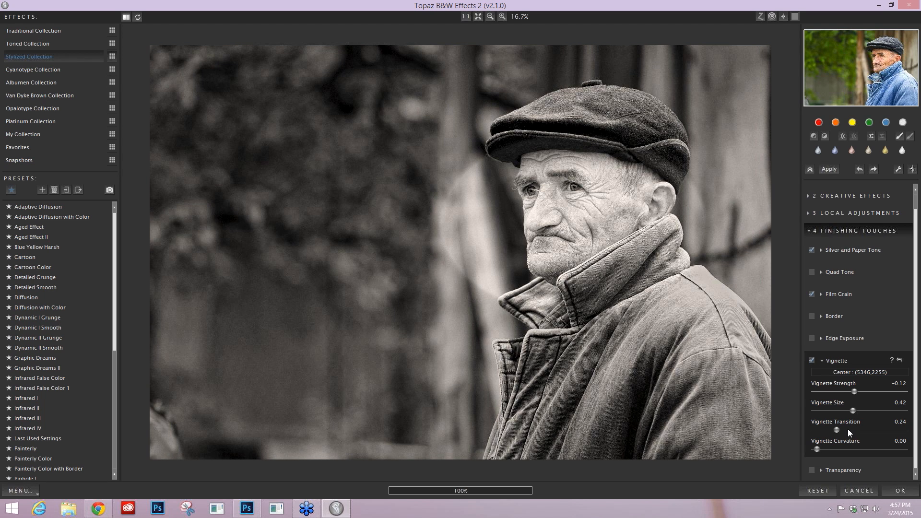
click(847, 429)
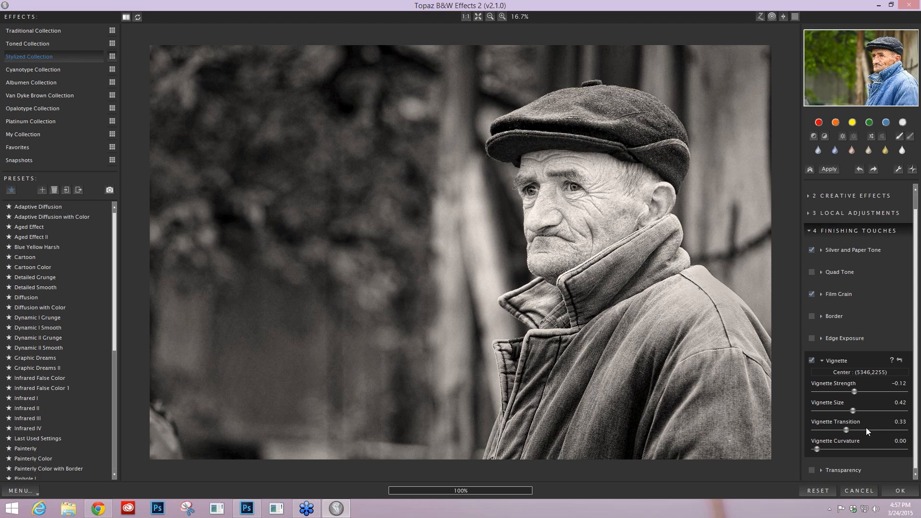
click(866, 429)
click(811, 360)
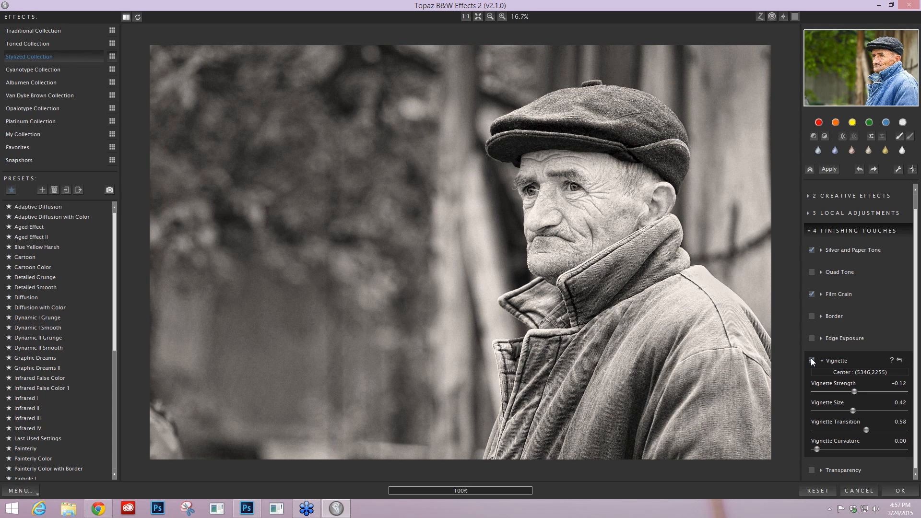
click(812, 361)
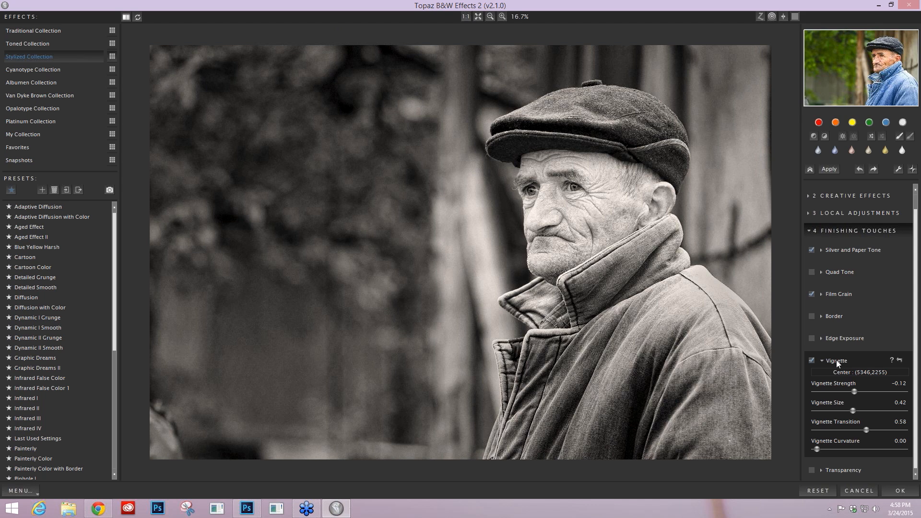
drag(866, 429, 844, 429)
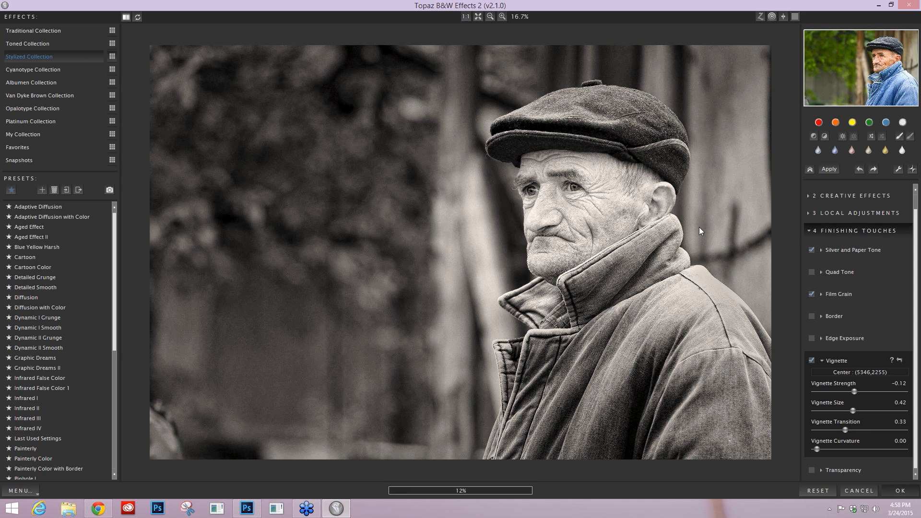